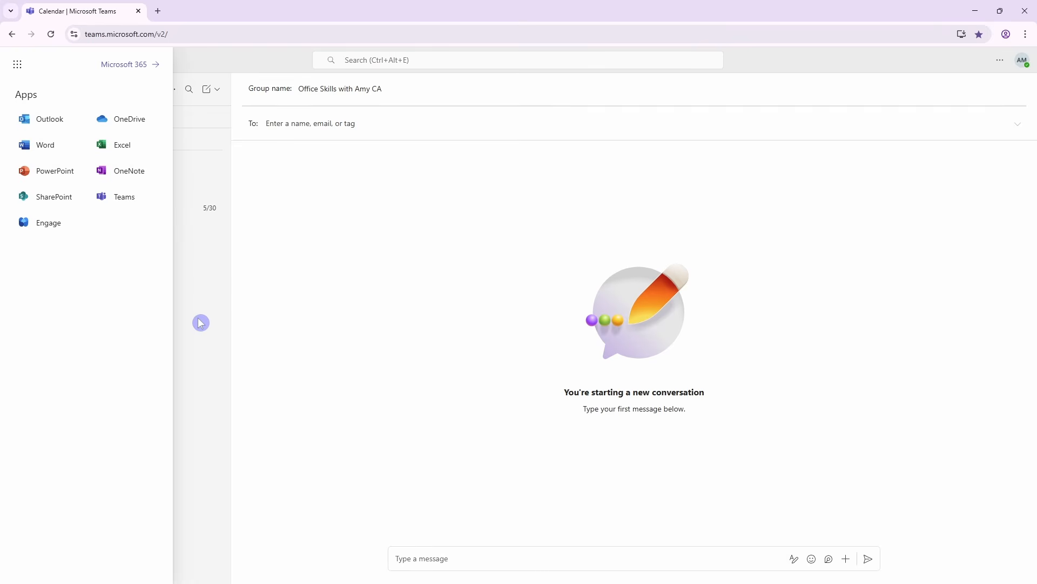
# - Expand the Marketing and Project A teams and open Project A's Phase 1 channel
pyautogui.click(201, 322)
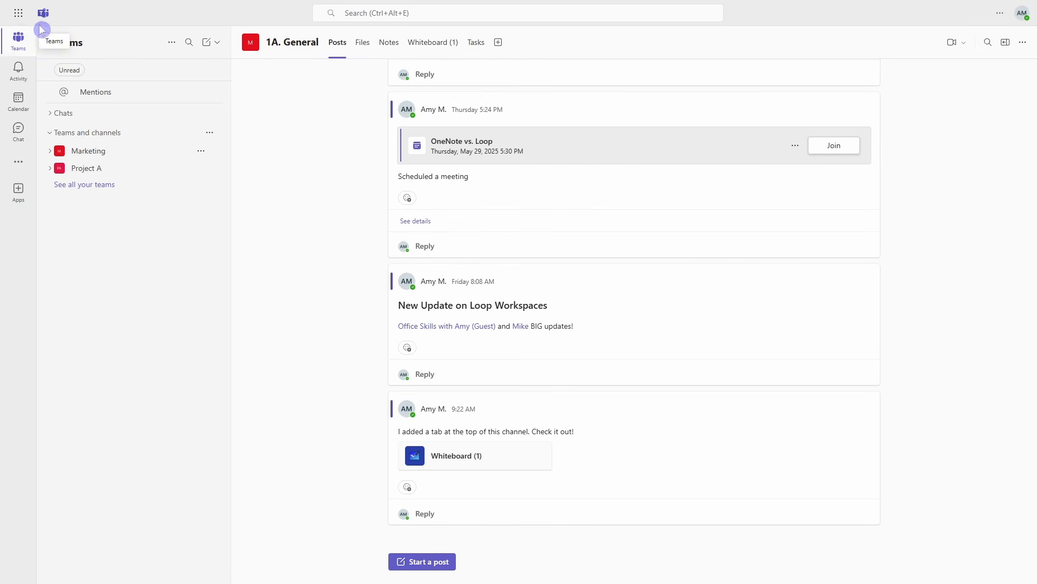
pyautogui.click(50, 151)
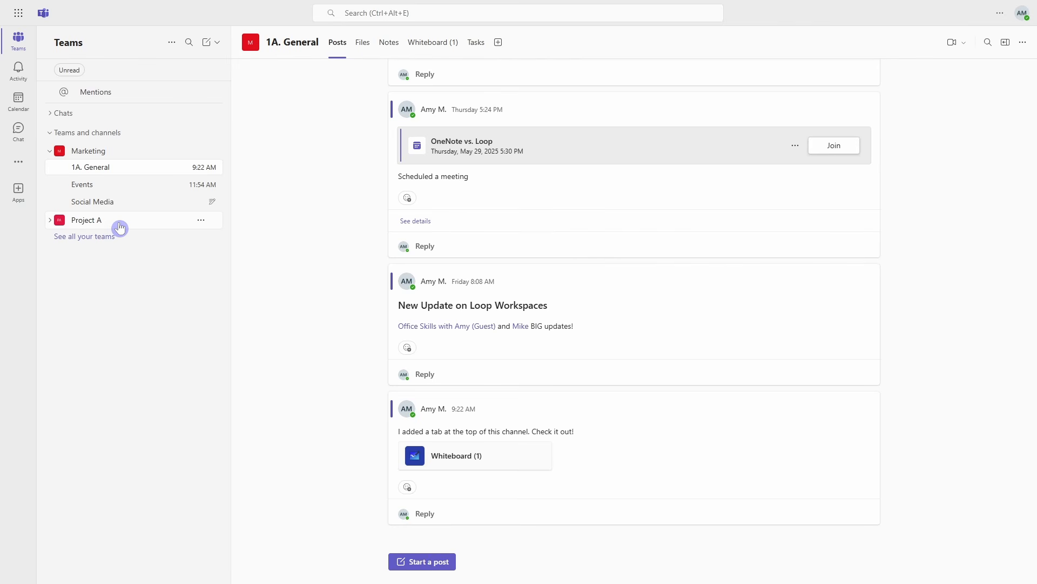
pyautogui.click(51, 225)
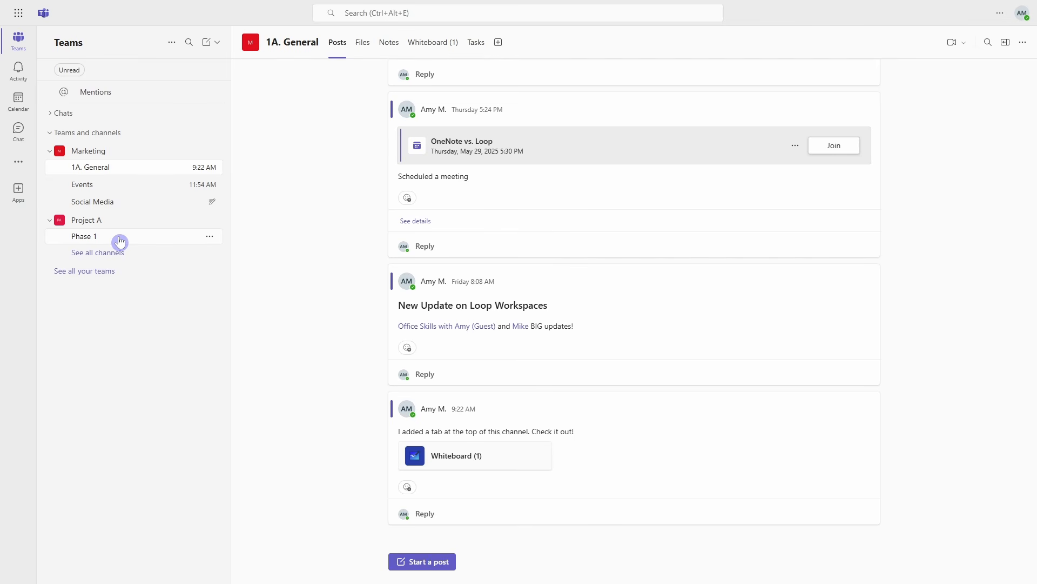
pyautogui.click(120, 238)
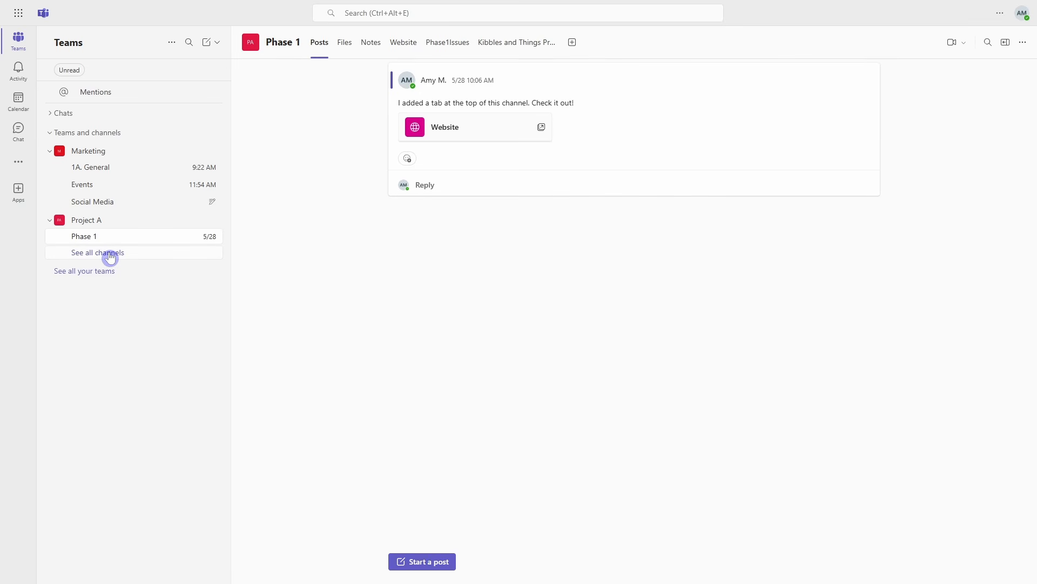
# - In Project A's full channel overview, hide Phase 1 and show Contractors and 1A. General
pyautogui.click(111, 258)
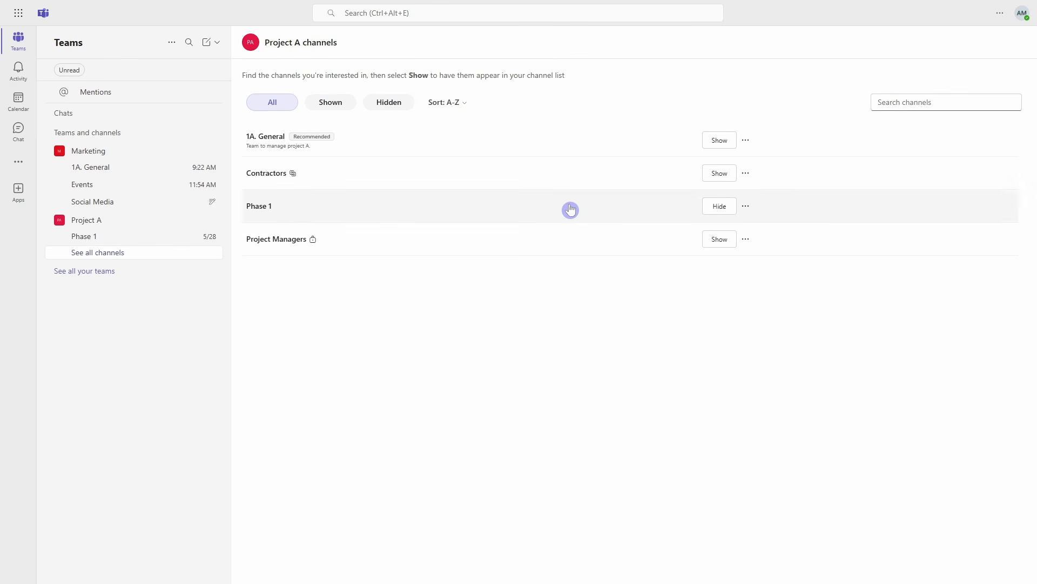
pyautogui.click(722, 211)
pyautogui.click(734, 205)
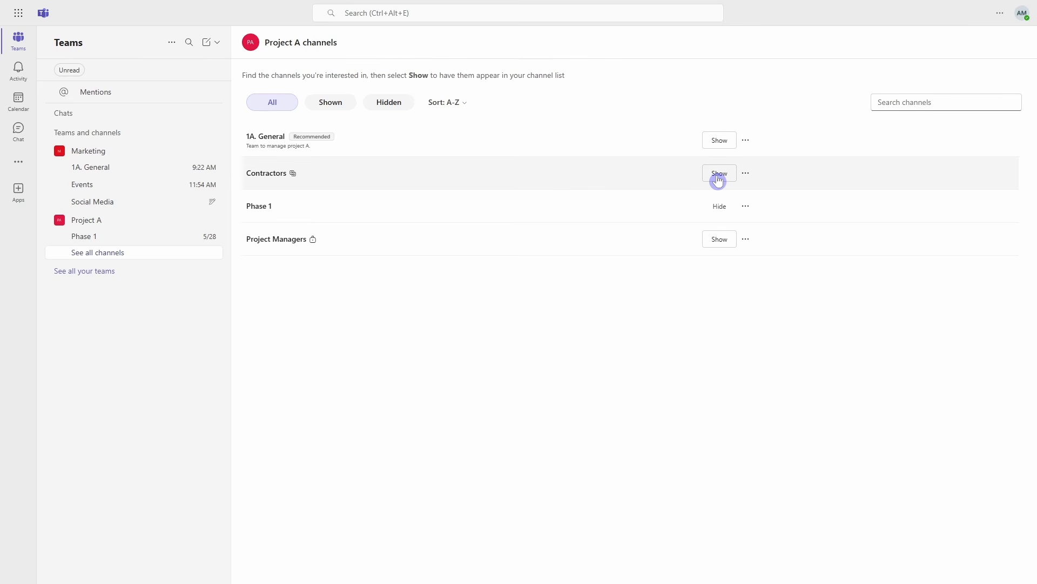
pyautogui.click(719, 175)
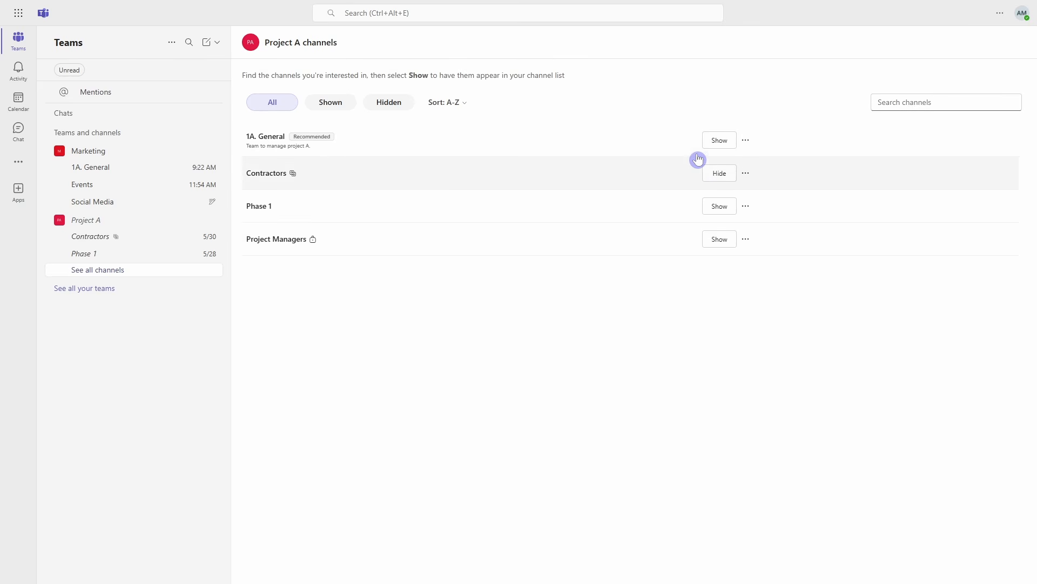
pyautogui.click(718, 141)
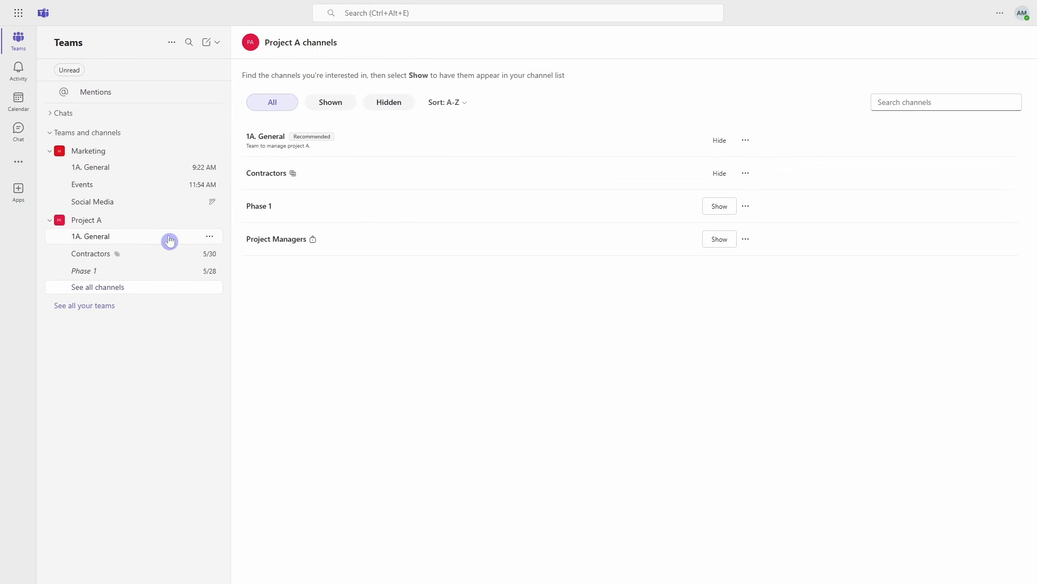
# - Hide Project A's 1A. General channel from the team's channel list
pyautogui.click(210, 237)
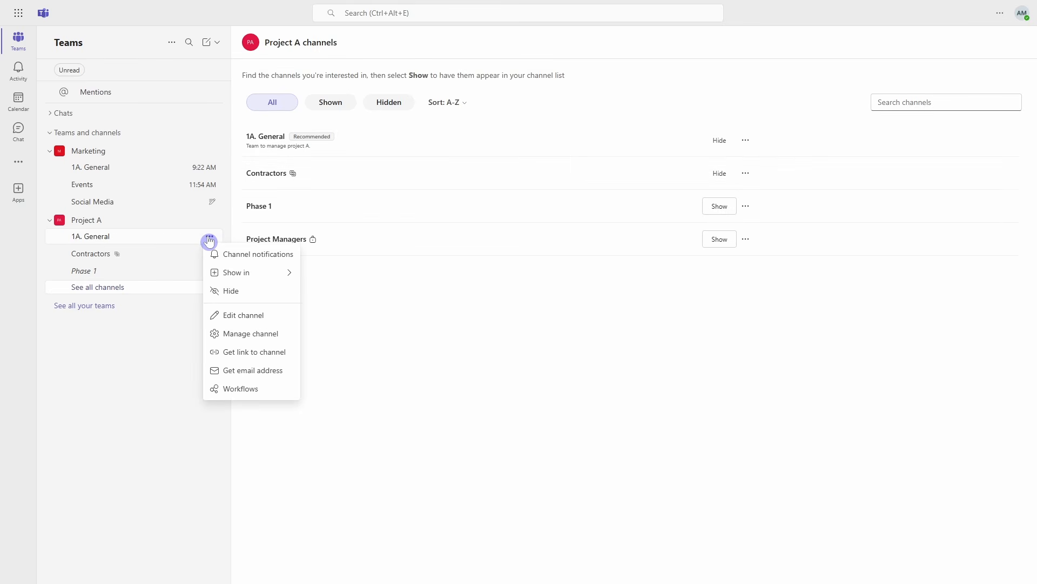
pyautogui.click(260, 290)
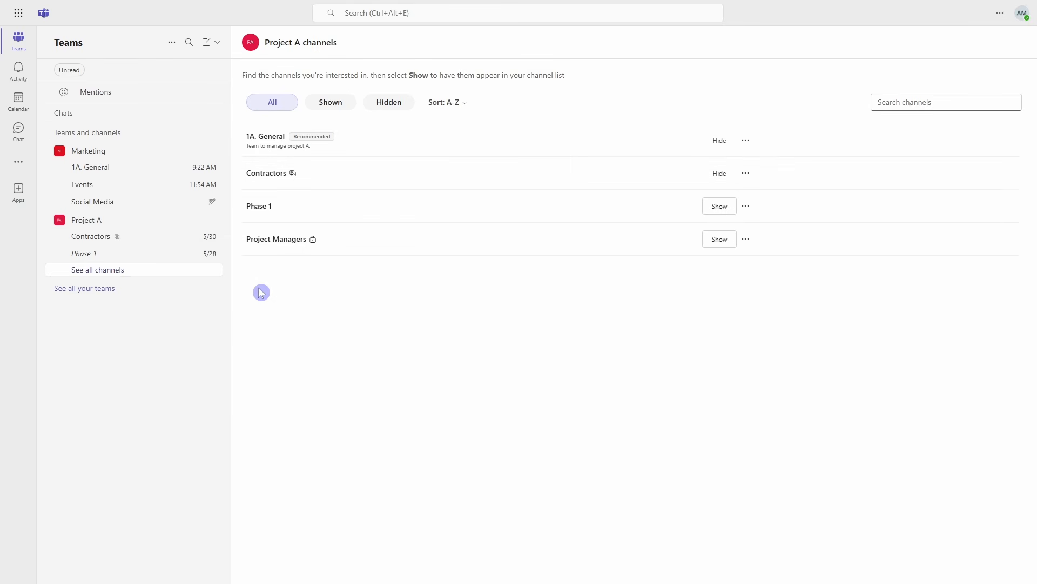
pyautogui.click(172, 239)
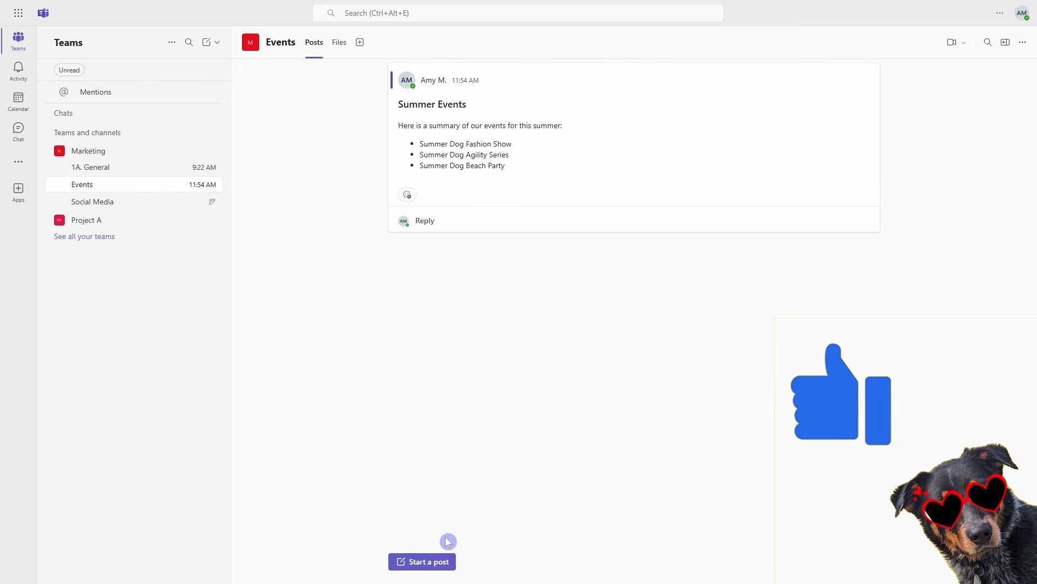
# - Start a post in the Events channel with the subject "Summer Dog Beach Party Update" and begin a mention in its message
pyautogui.click(437, 561)
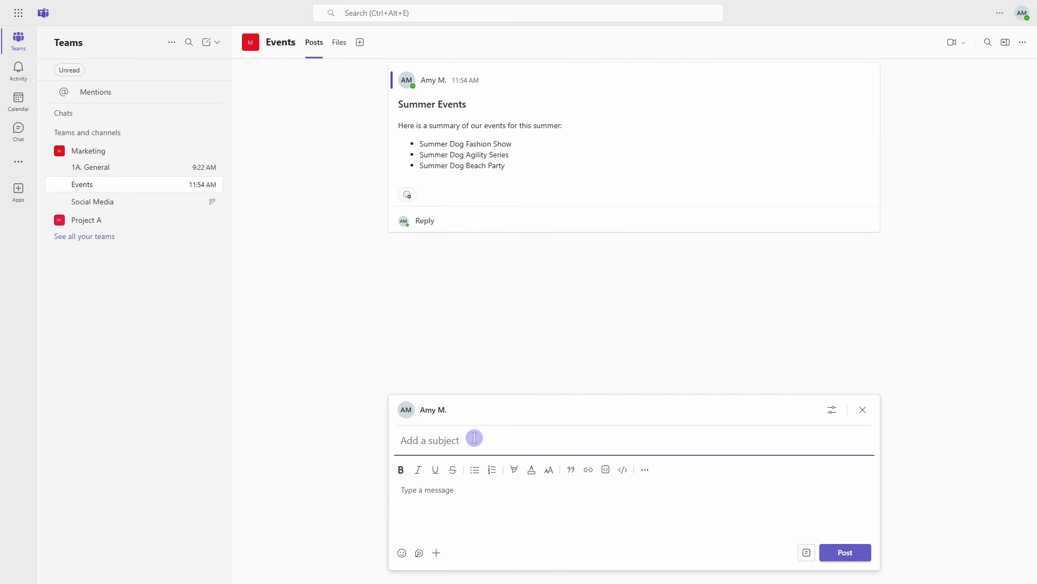
pyautogui.write('Summer Dog Beach Party Update')
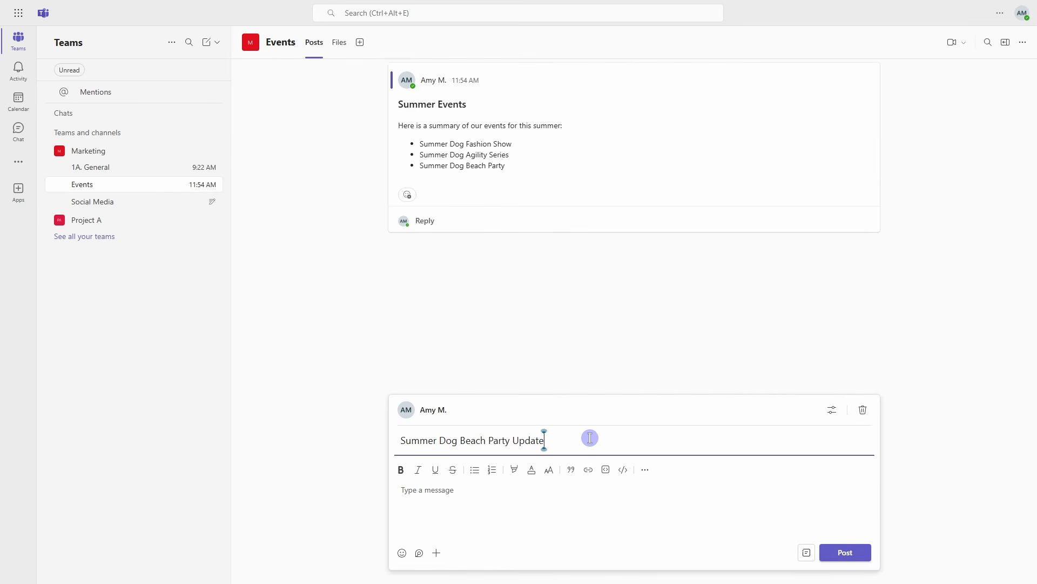
pyautogui.click(441, 497)
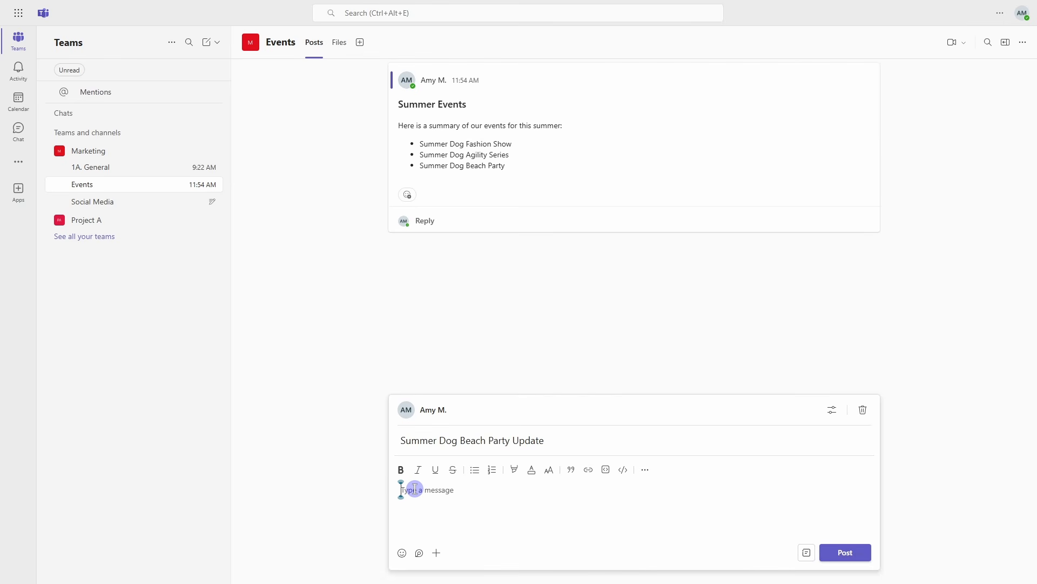
pyautogui.write('@')
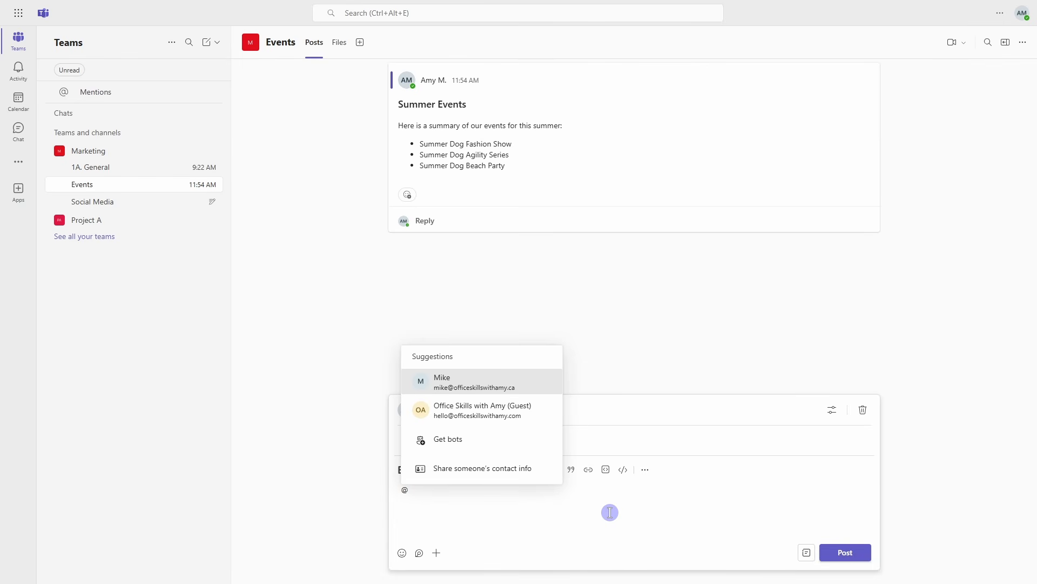
# - Try mention suggestions for a team member and for the Events channel, clearing each entry
pyautogui.write('mike')
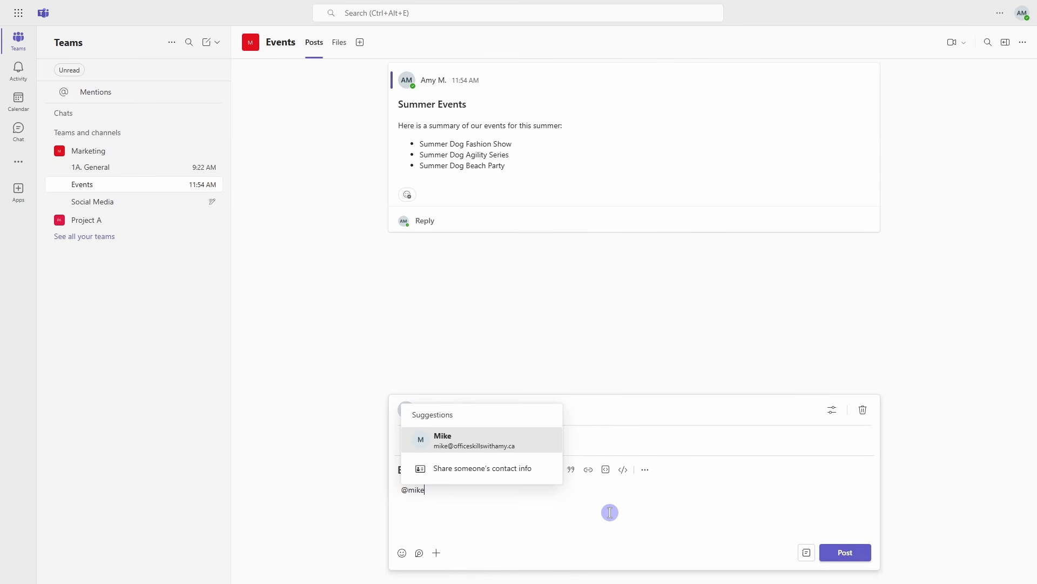
pyautogui.press('BackSpace')
pyautogui.press('BackSpace')
pyautogui.press('BackSpace')
pyautogui.press('BackSpace')
pyautogui.write('event')
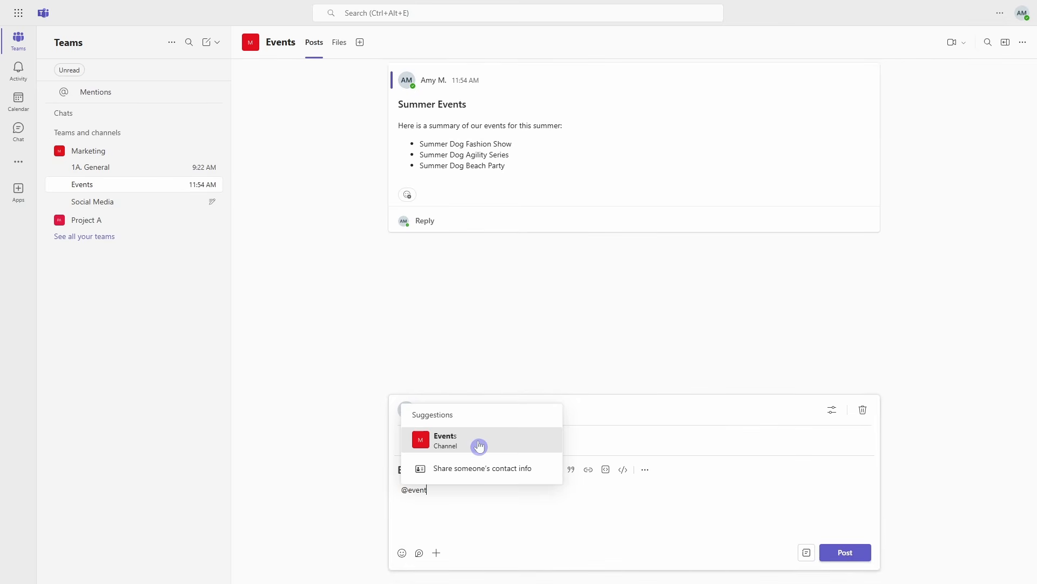
pyautogui.press('BackSpace')
pyautogui.press('BackSpace')
pyautogui.press('BackSpace')
pyautogui.press('BackSpace')
pyautogui.press('BackSpace')
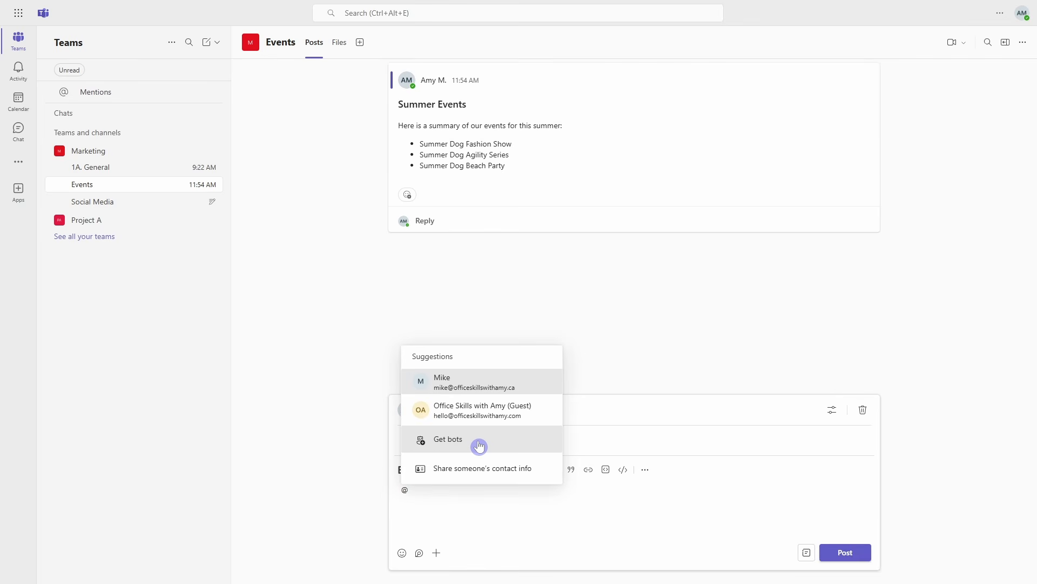
# - Mention the Marketing team in the message and write "update to team" on a line below it
pyautogui.write('marketing')
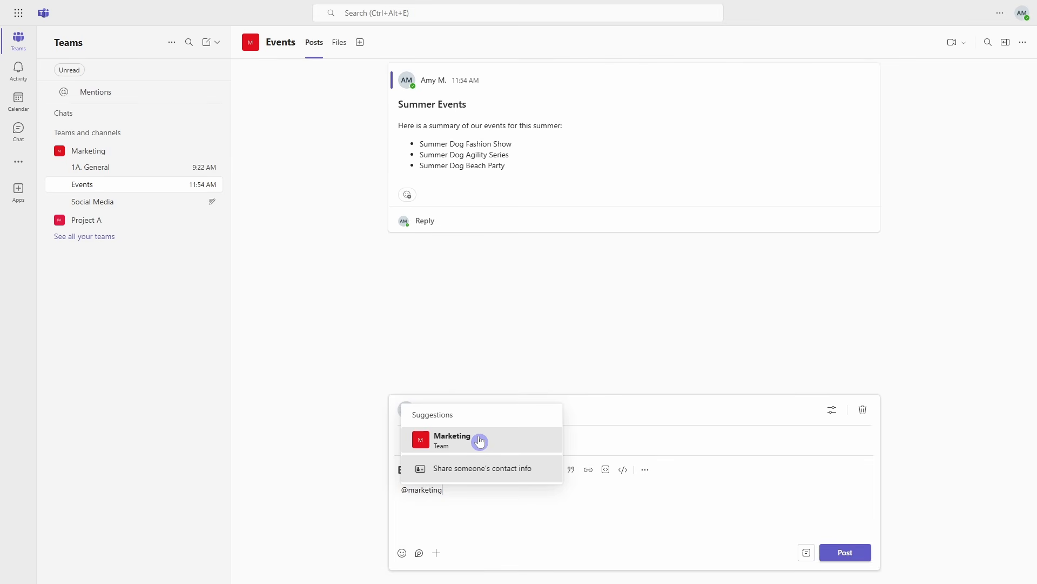
pyautogui.click(478, 435)
pyautogui.press('Return')
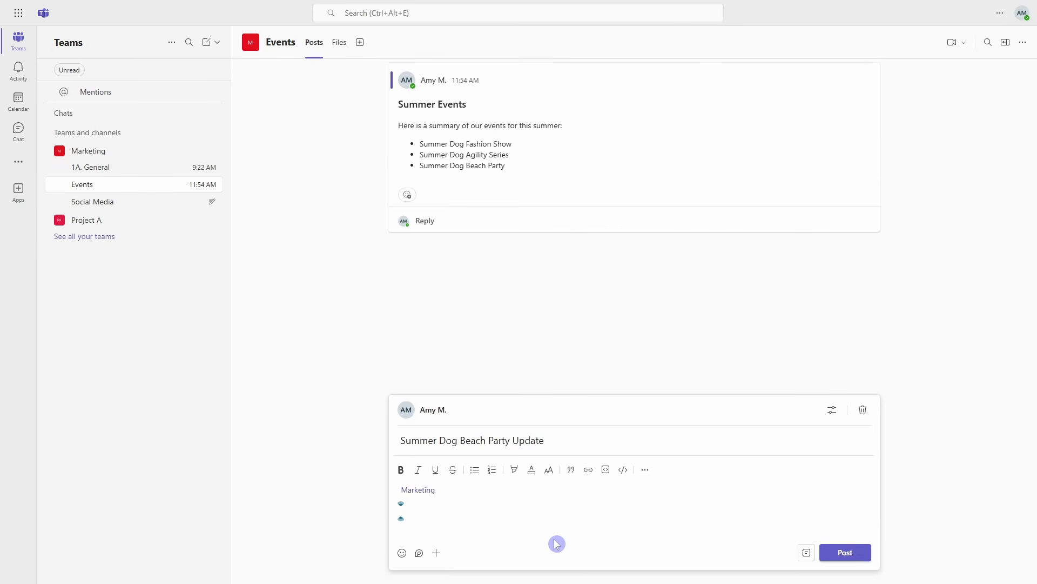
pyautogui.write('update to team')
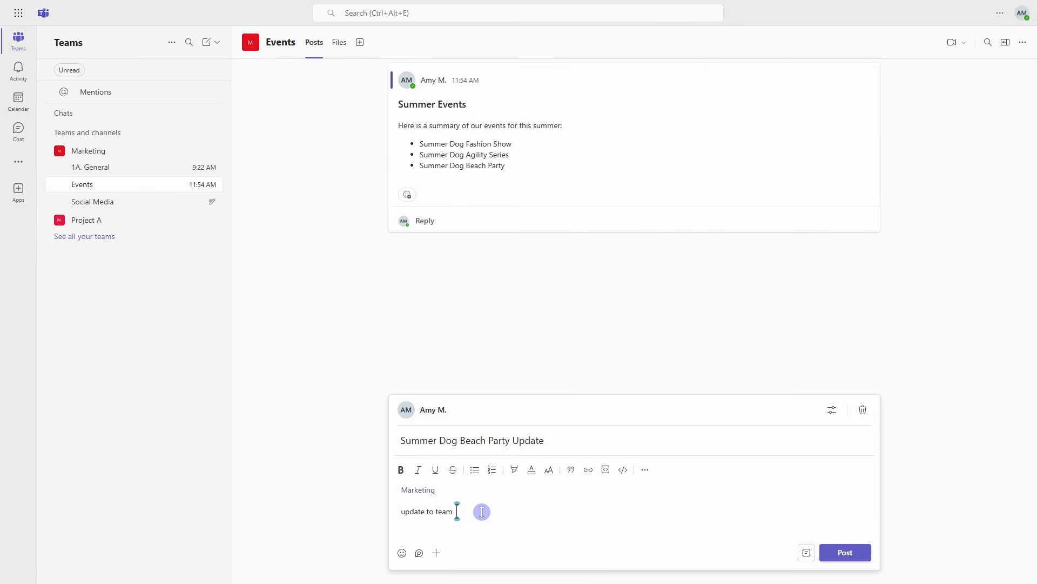
# - Make the "update to team" text bold and italic, and publish the post to the Events channel
pyautogui.moveTo(481, 512); pyautogui.dragTo(393, 523)
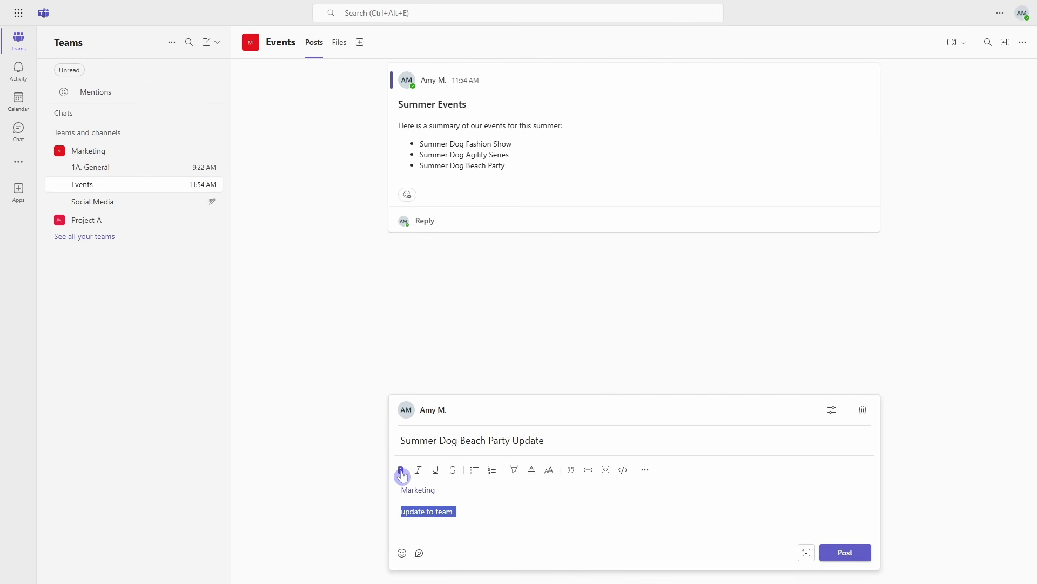
pyautogui.click(401, 469)
pyautogui.click(418, 471)
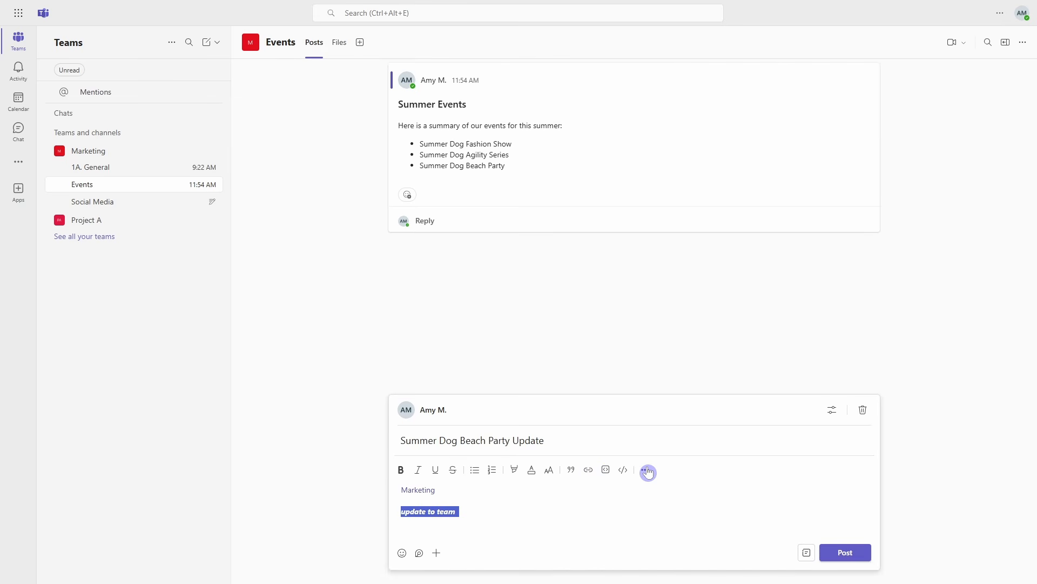
pyautogui.click(508, 511)
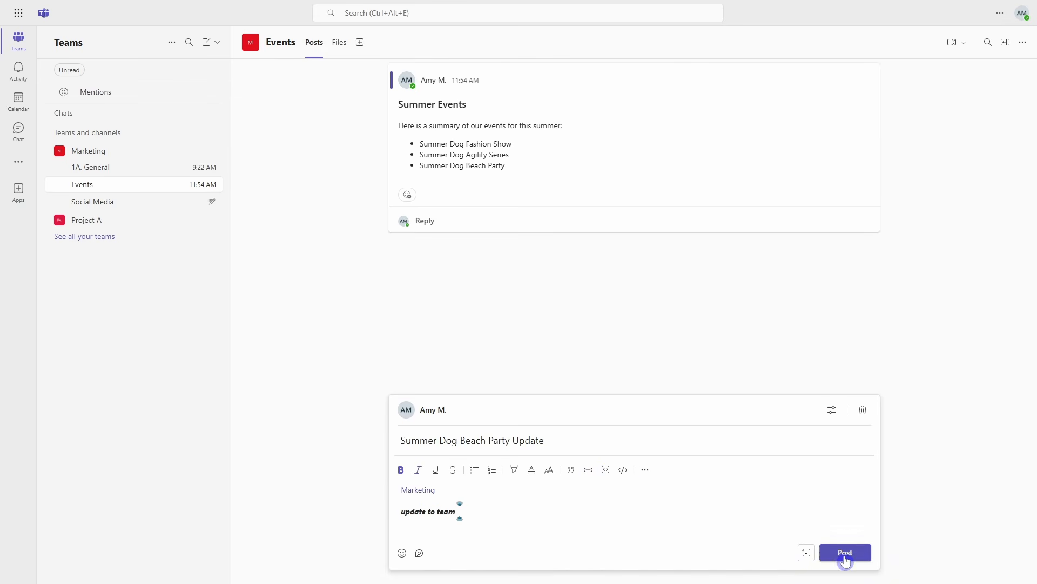
pyautogui.click(846, 561)
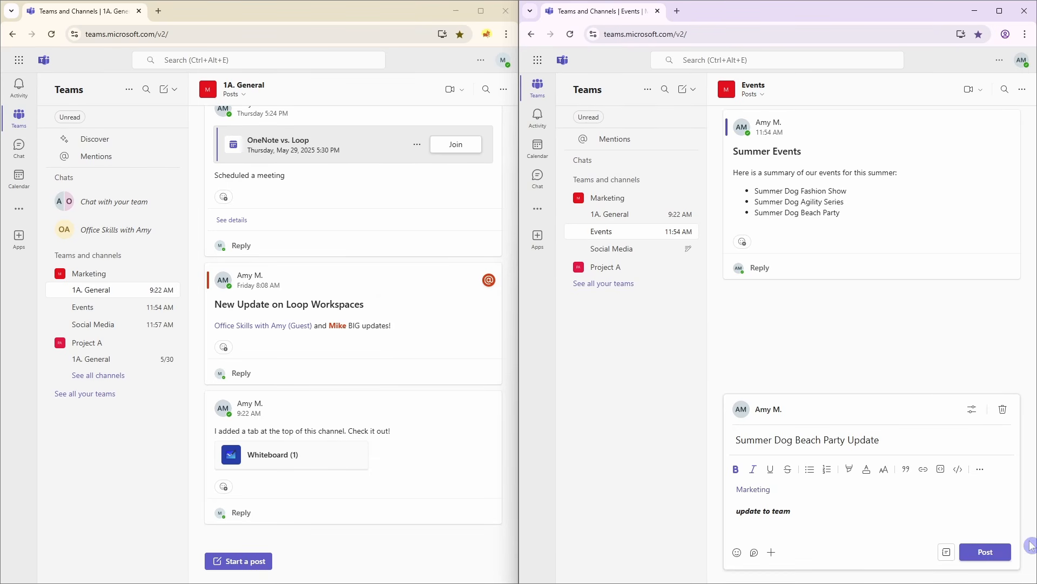
pyautogui.click(987, 552)
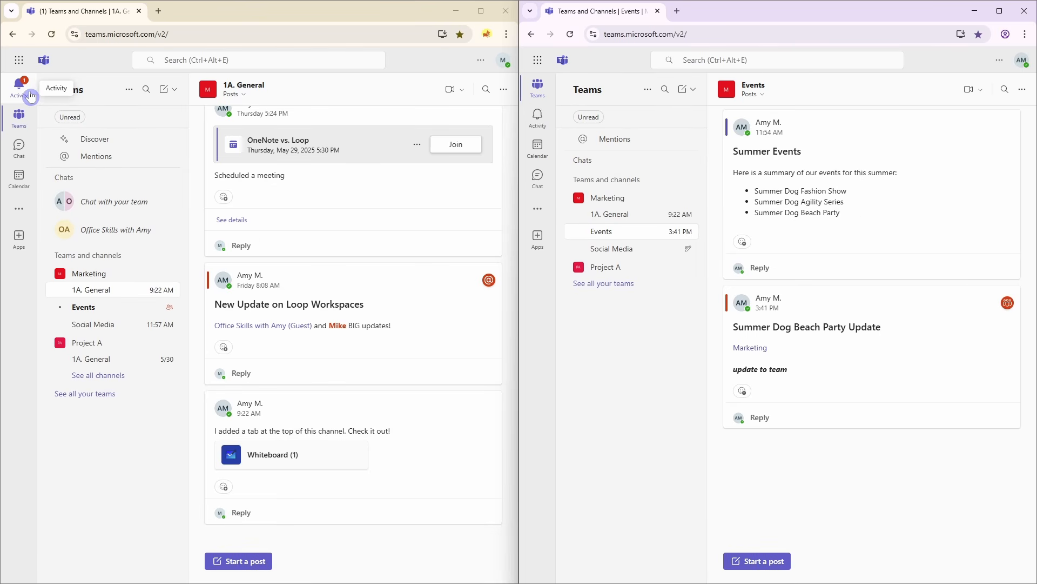
pyautogui.click(30, 94)
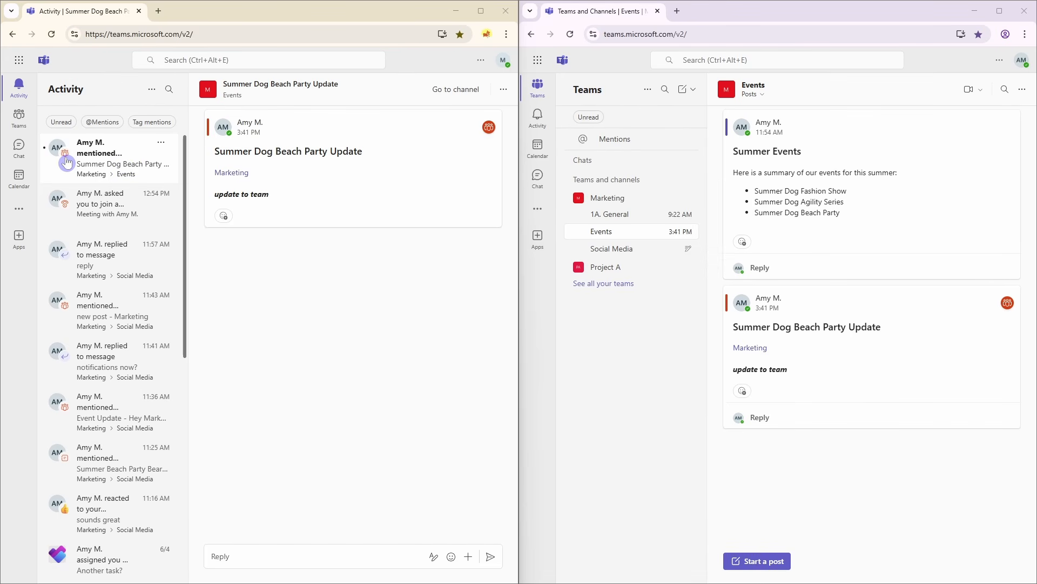
pyautogui.click(66, 124)
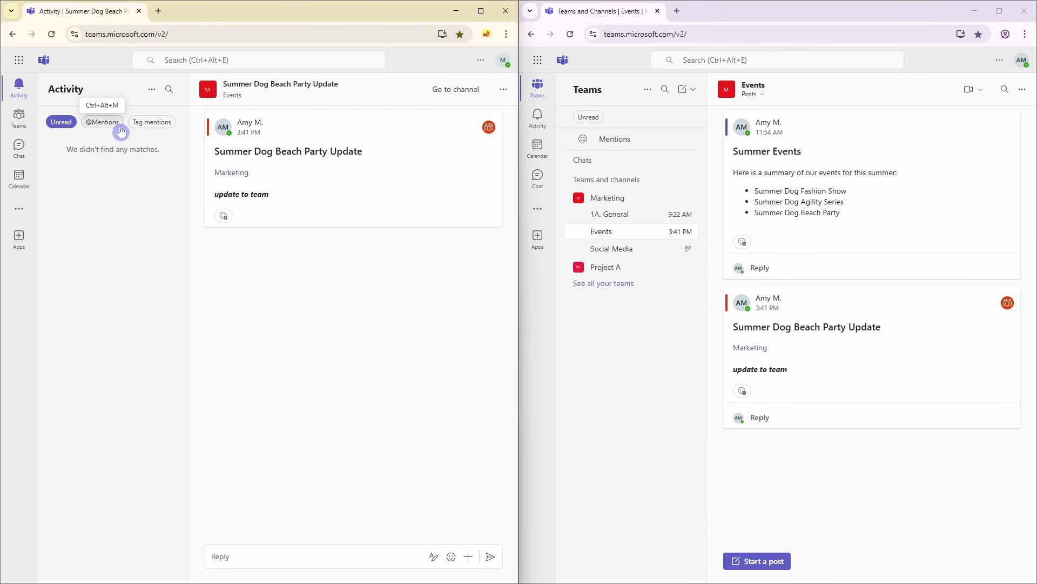
pyautogui.click(121, 130)
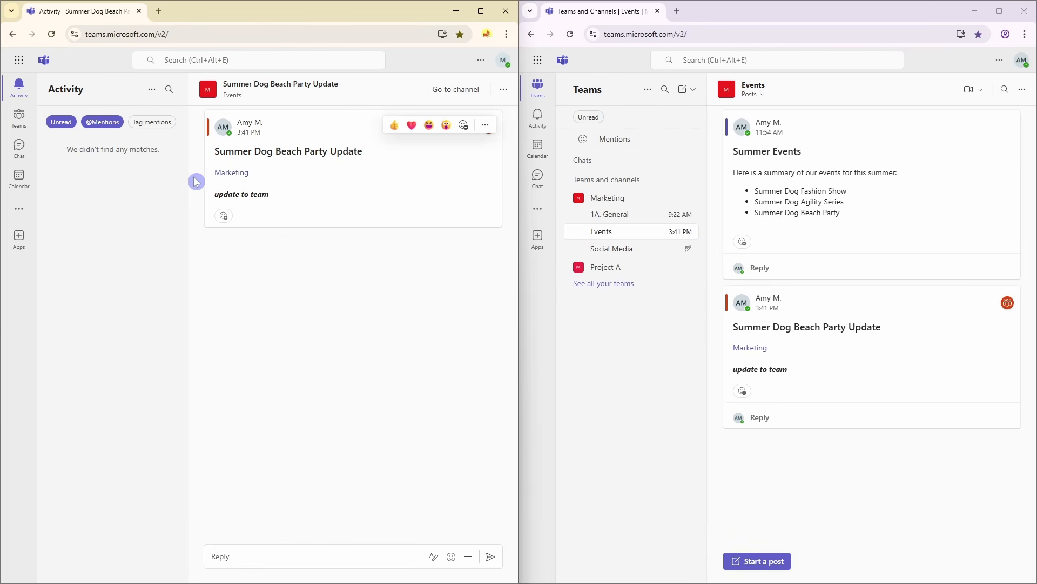
pyautogui.click(112, 124)
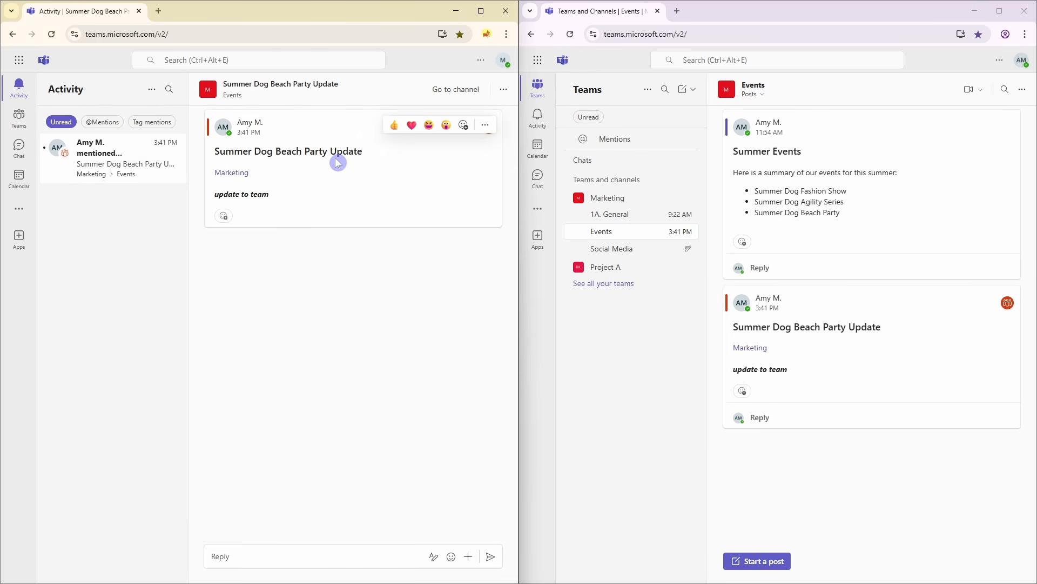
# - React with a heart to the "Summer Dog Beach Party Update" post as the other team member
pyautogui.click(248, 555)
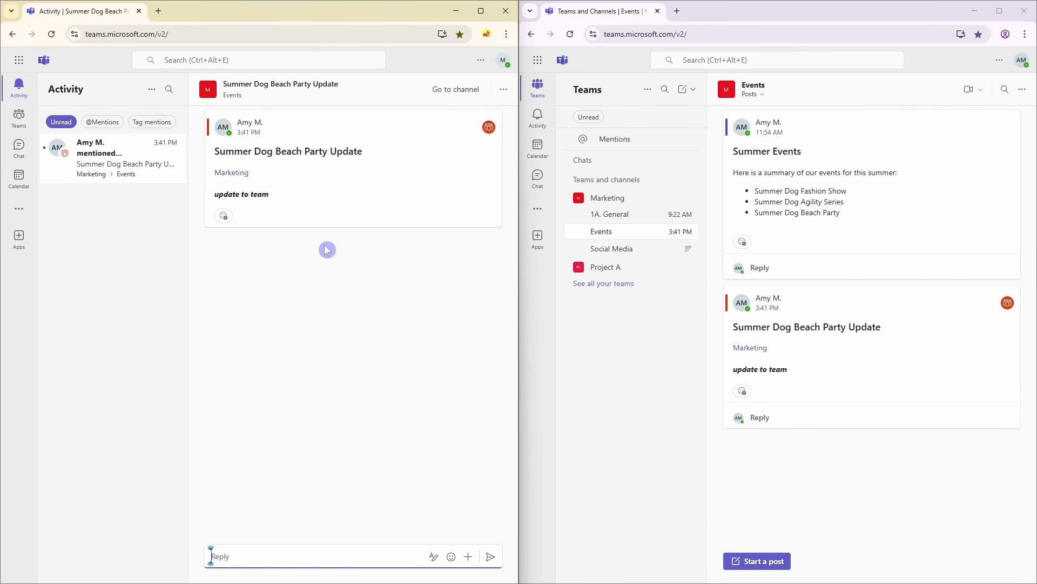
pyautogui.moveTo(374, 202)
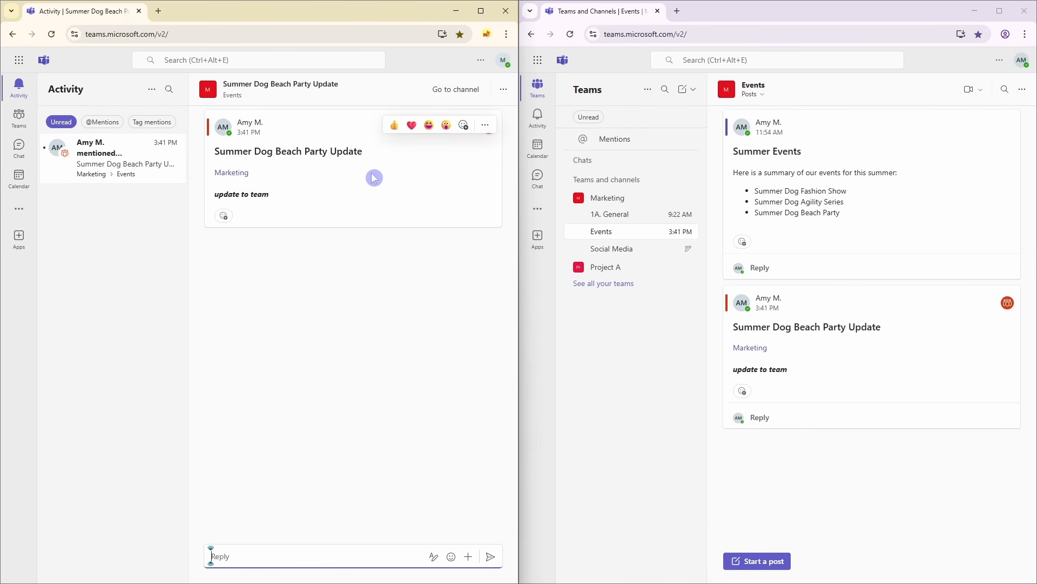
pyautogui.click(413, 127)
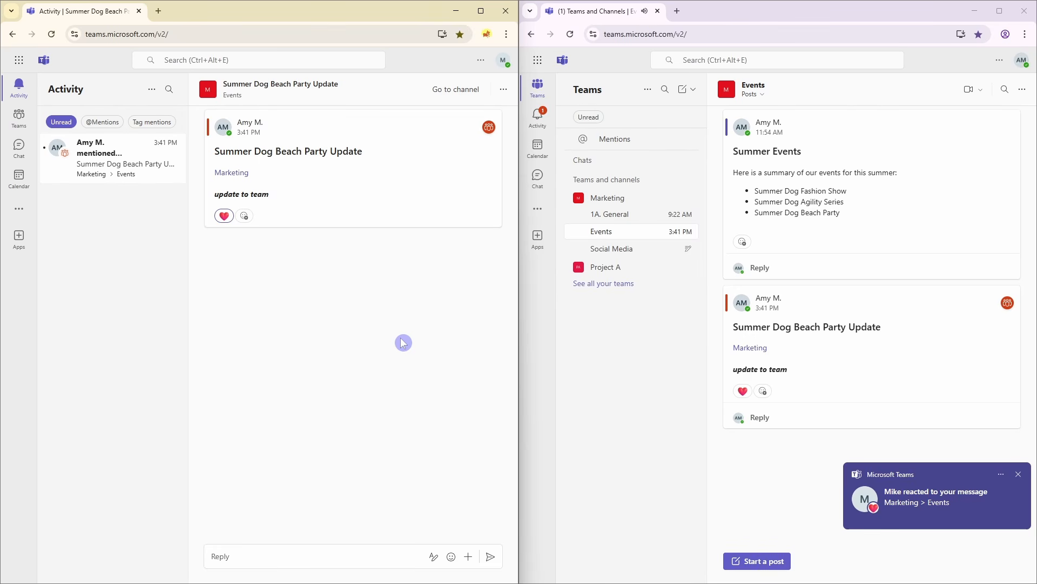
# - In the post author's window, open the Activity feed and view the reaction notification for the "Summer Dog Beach Party Update" post
pyautogui.click(545, 122)
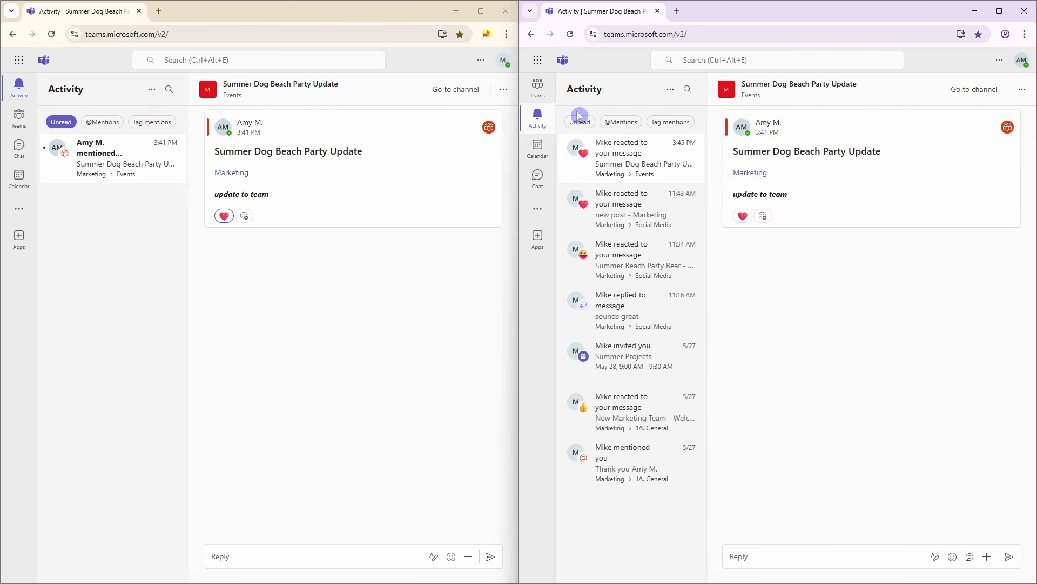
pyautogui.click(643, 167)
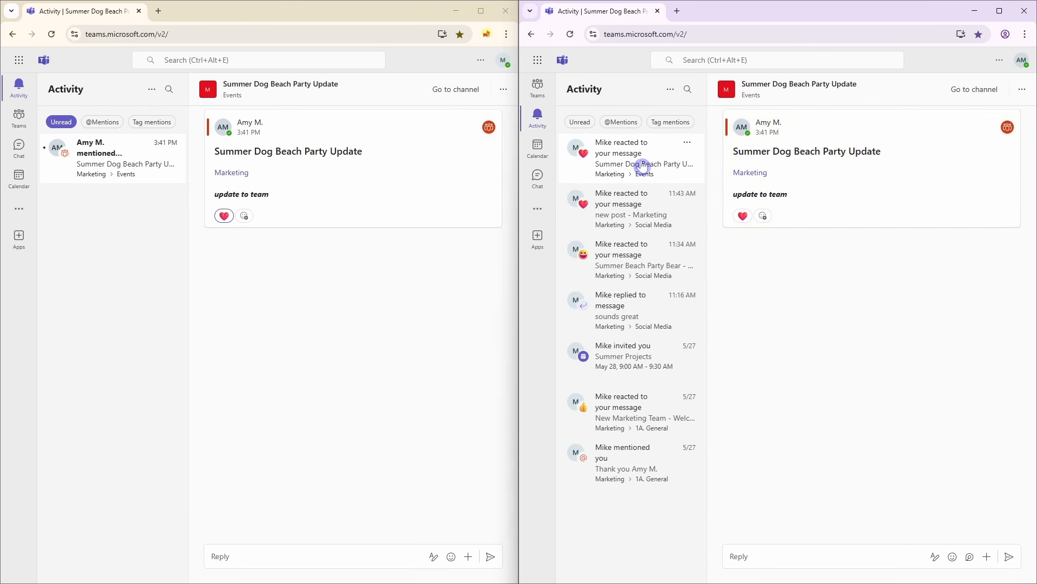
# - In the other member's window, clear the Unread filter and browse the older notifications in the Activity feed, including the meeting request
pyautogui.click(61, 123)
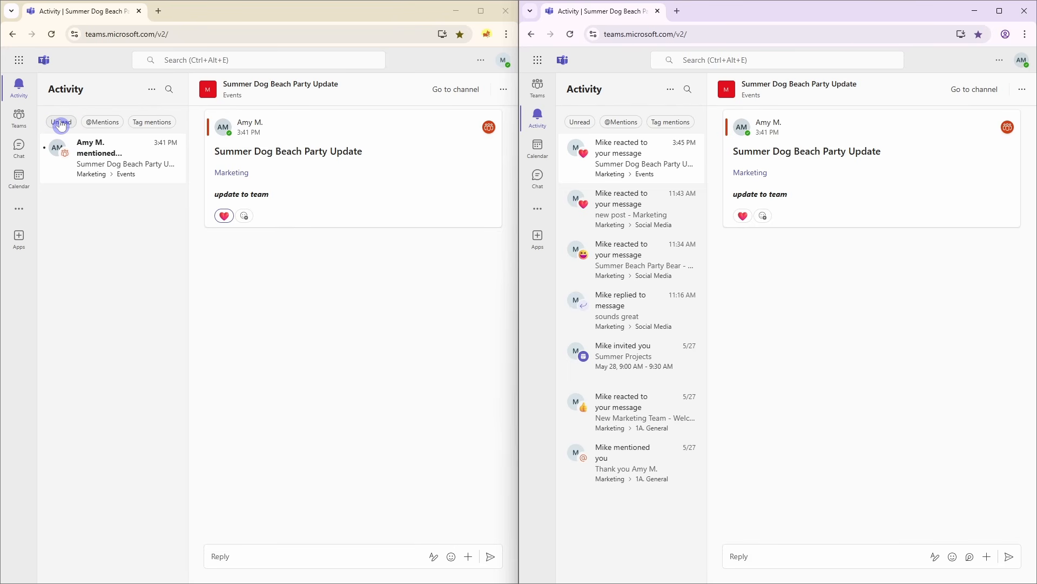
pyautogui.click(99, 214)
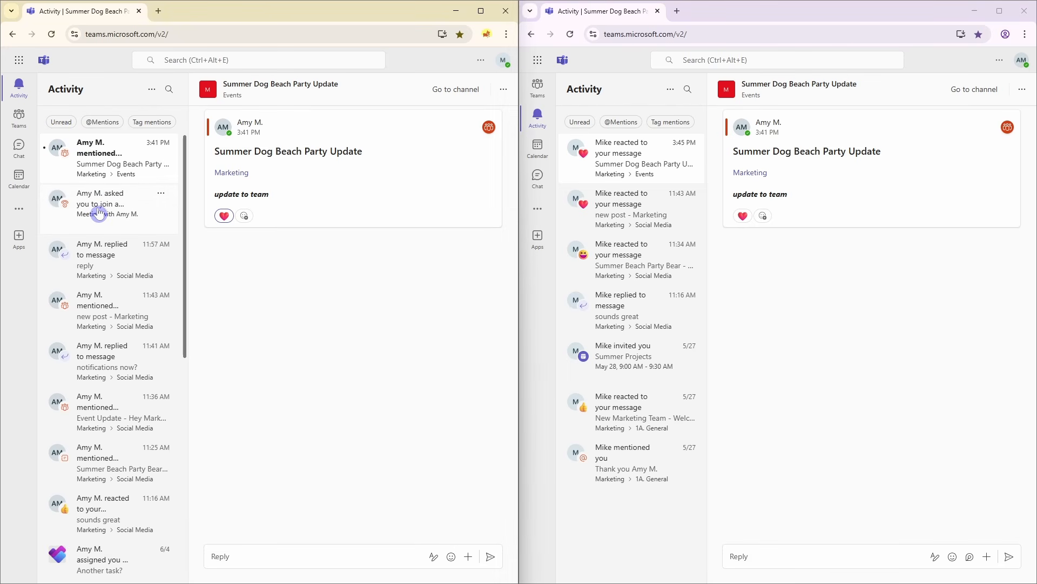
pyautogui.click(82, 299)
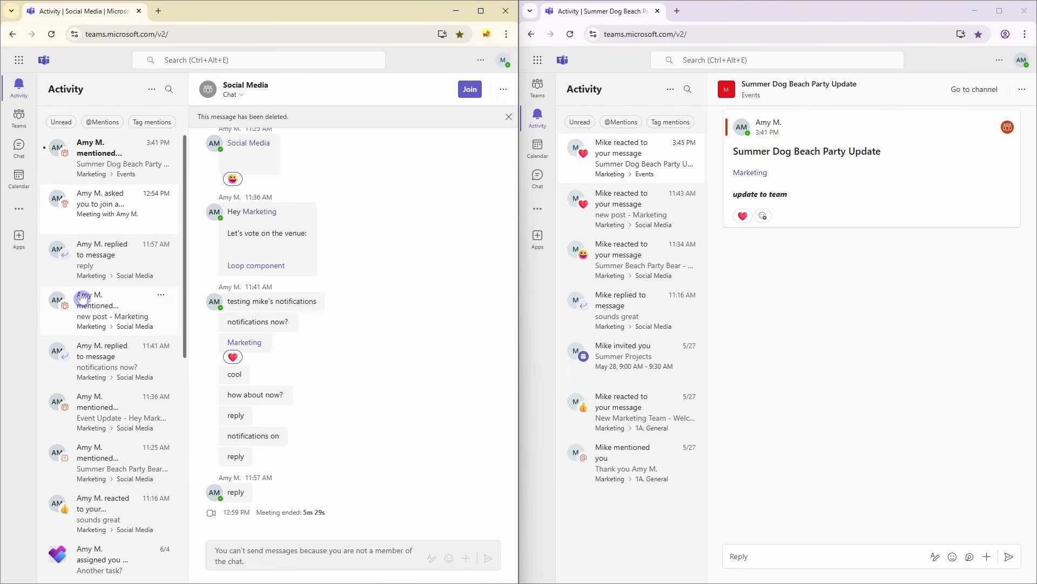
# - Open the "Summer Dog Beach Party Update" mention in the other member's Activity feed and mark that notification as unread
pyautogui.click(116, 159)
pyautogui.click(66, 169)
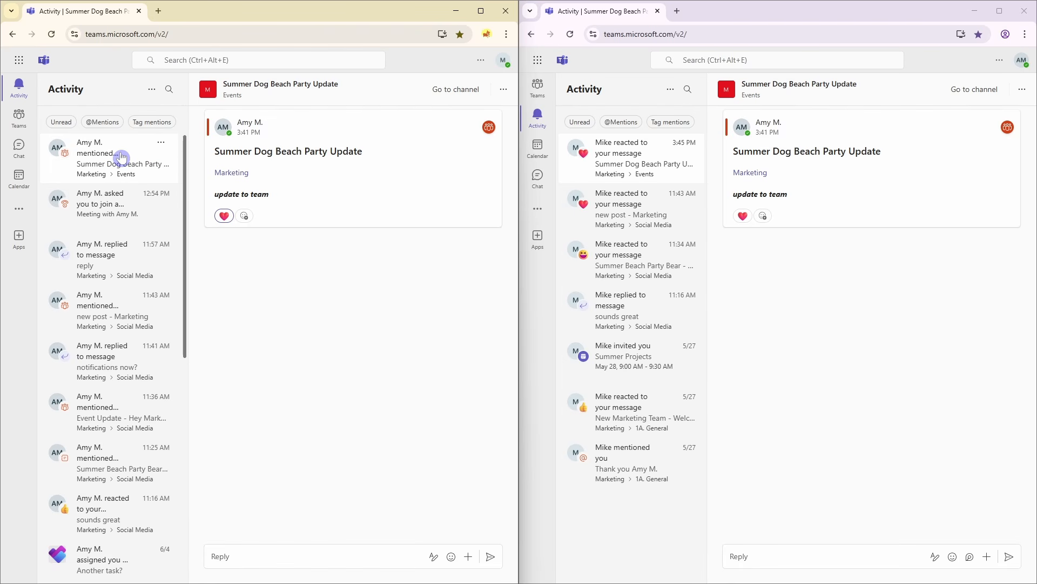
pyautogui.click(162, 147)
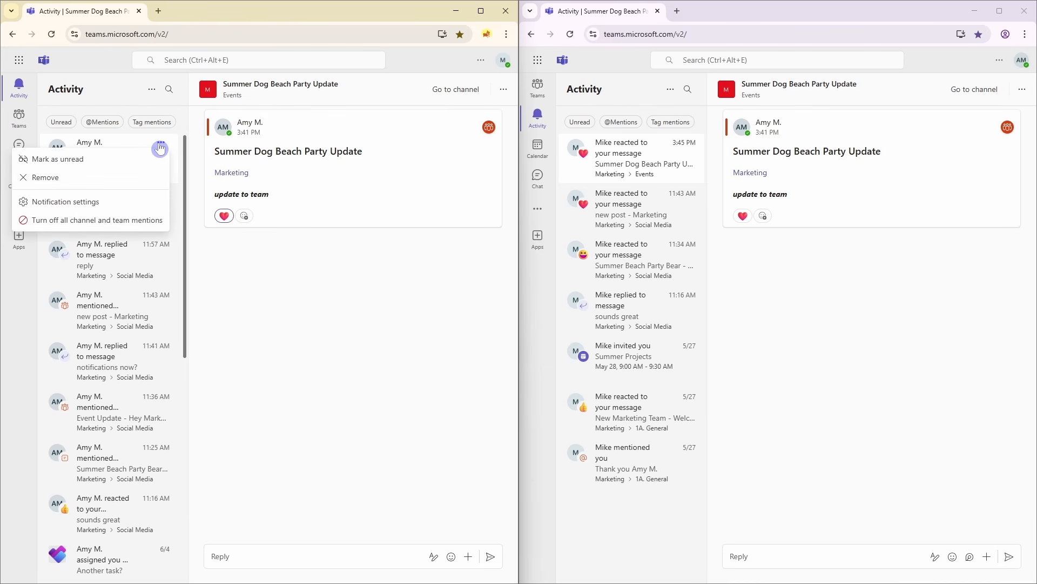
pyautogui.click(116, 159)
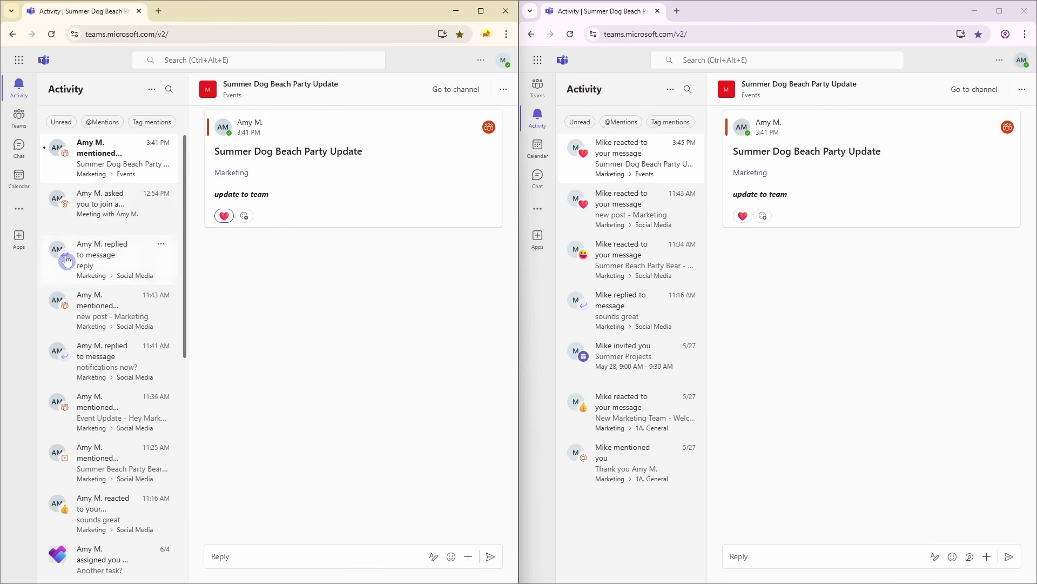
# - Filter the other member's Activity feed to unread items and open the "Summer Dog Beach Party Update" mention
pyautogui.click(127, 210)
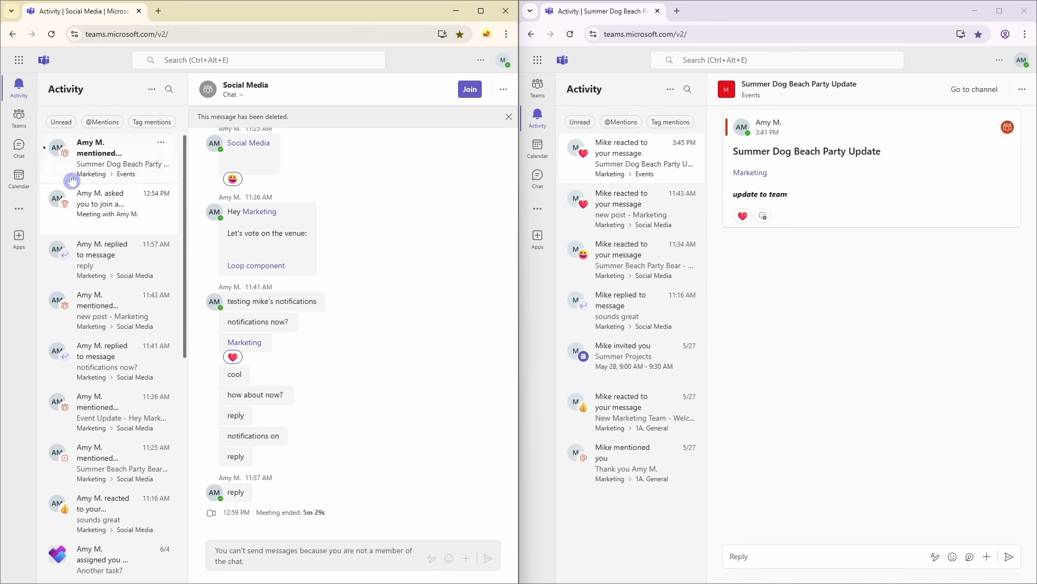
pyautogui.click(64, 126)
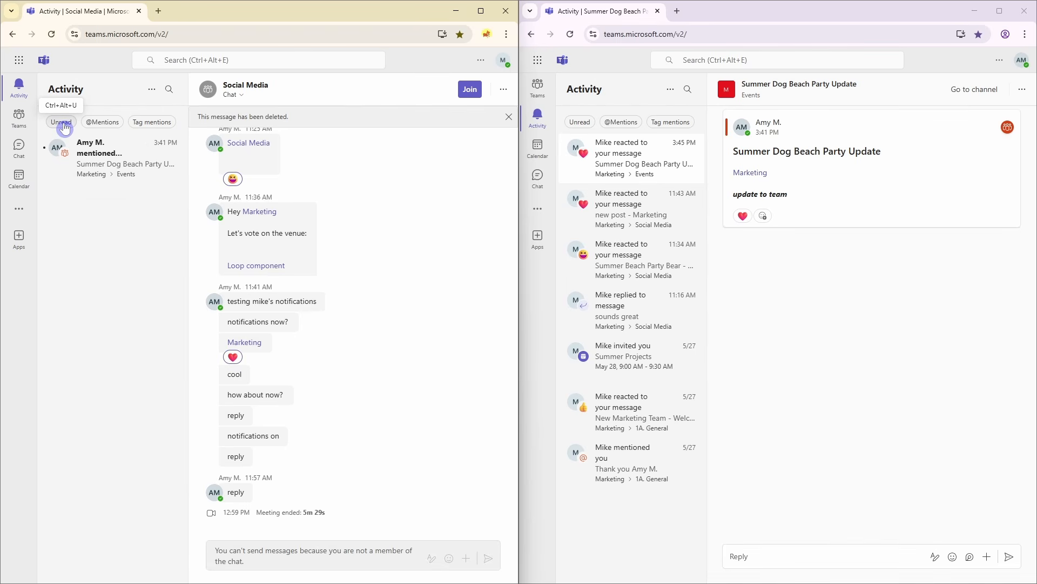
pyautogui.click(121, 155)
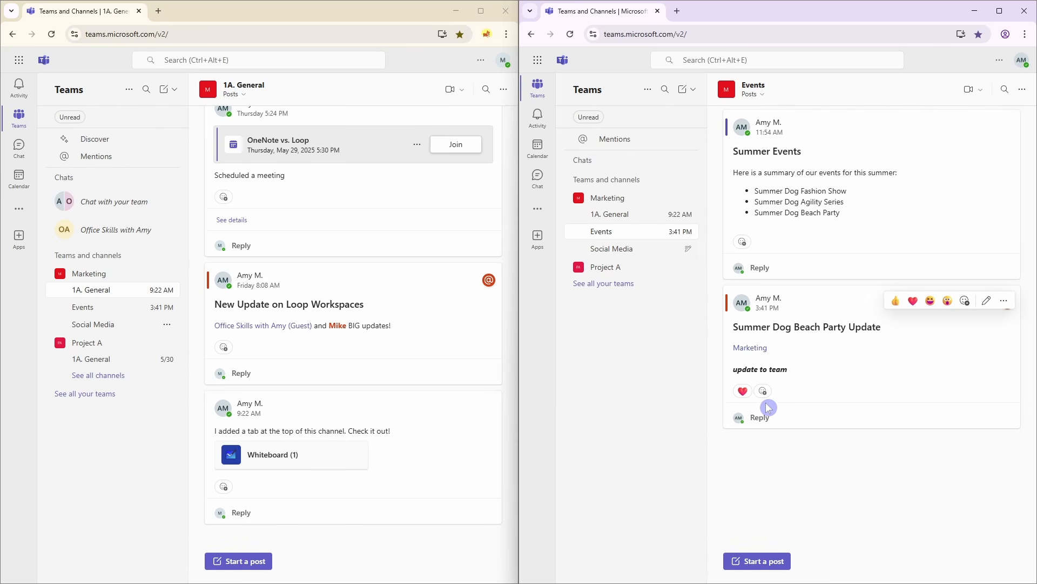
# - In the post author's window, send the reply "reply" to the "Summer Dog Beach Party Update" post in the Events channel
pyautogui.click(761, 420)
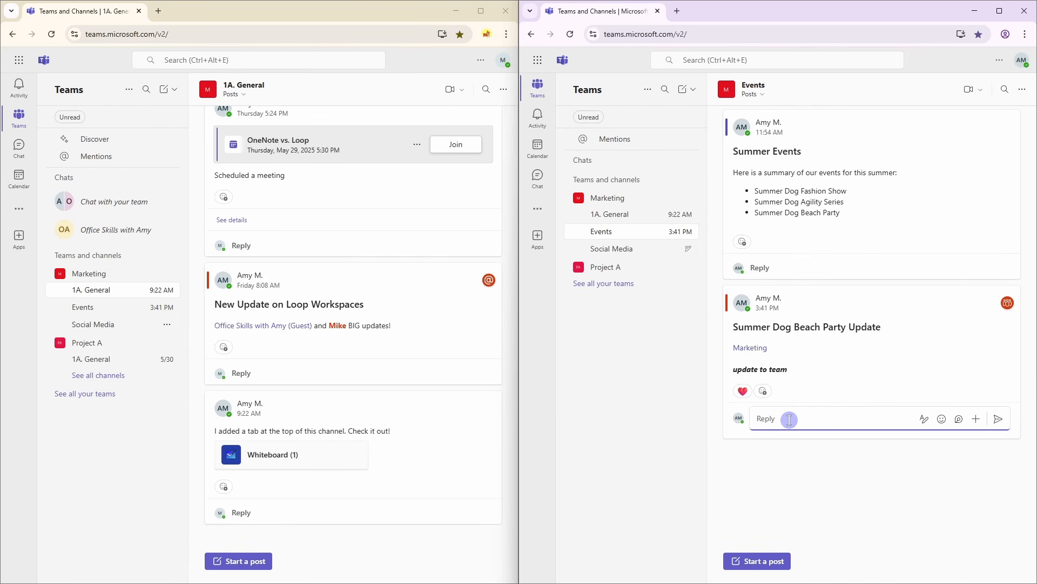
pyautogui.write('reply')
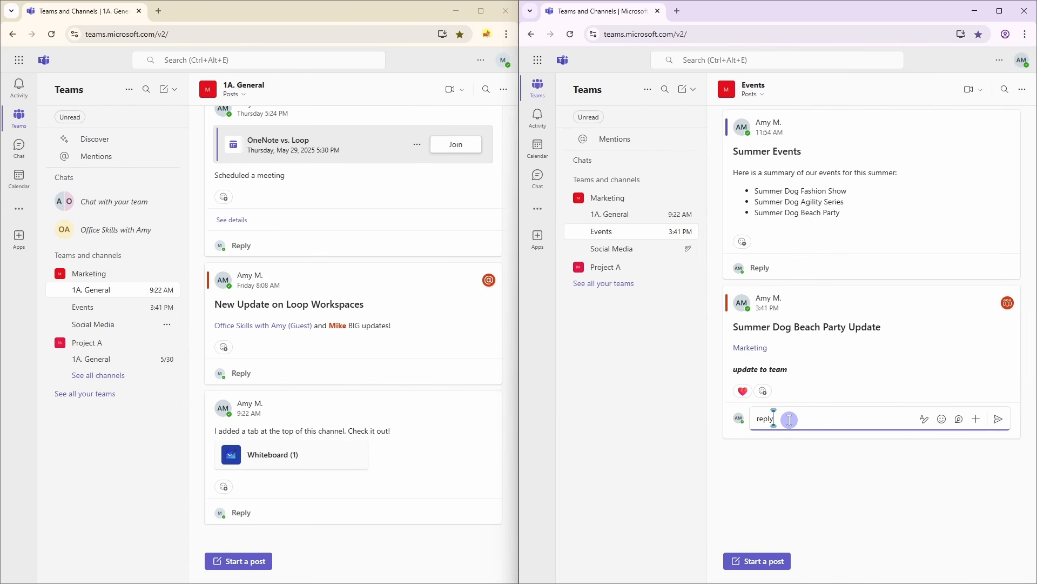
pyautogui.click(999, 420)
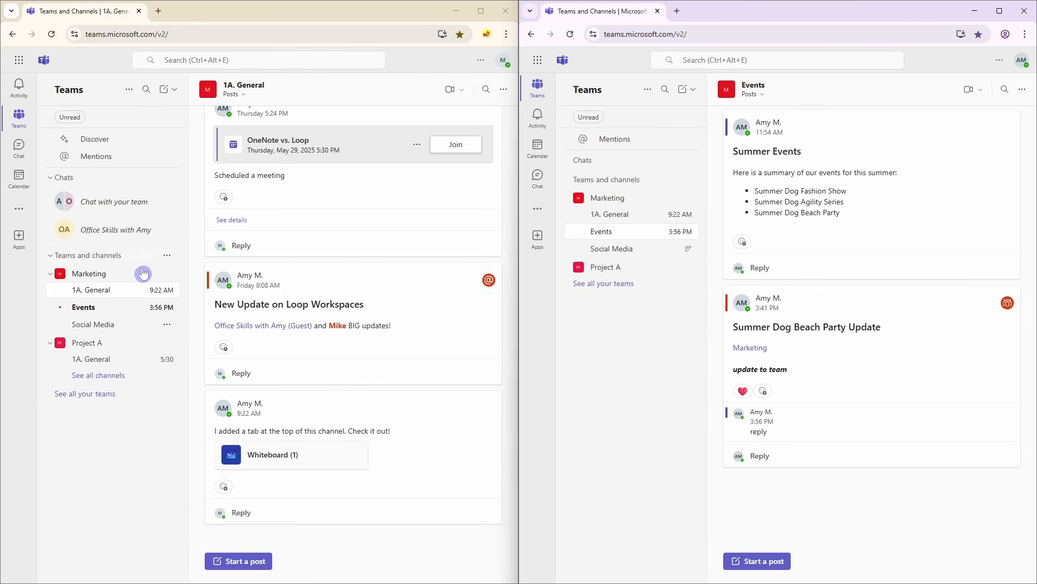
# - Set the Events channel to show new posts at the top in both members' windows
pyautogui.click(122, 311)
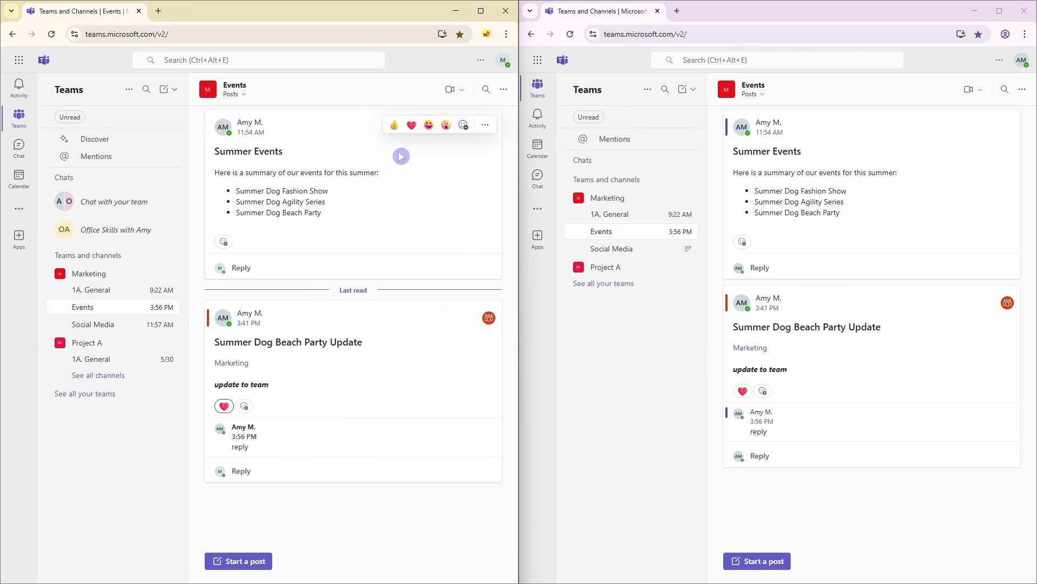
pyautogui.click(504, 90)
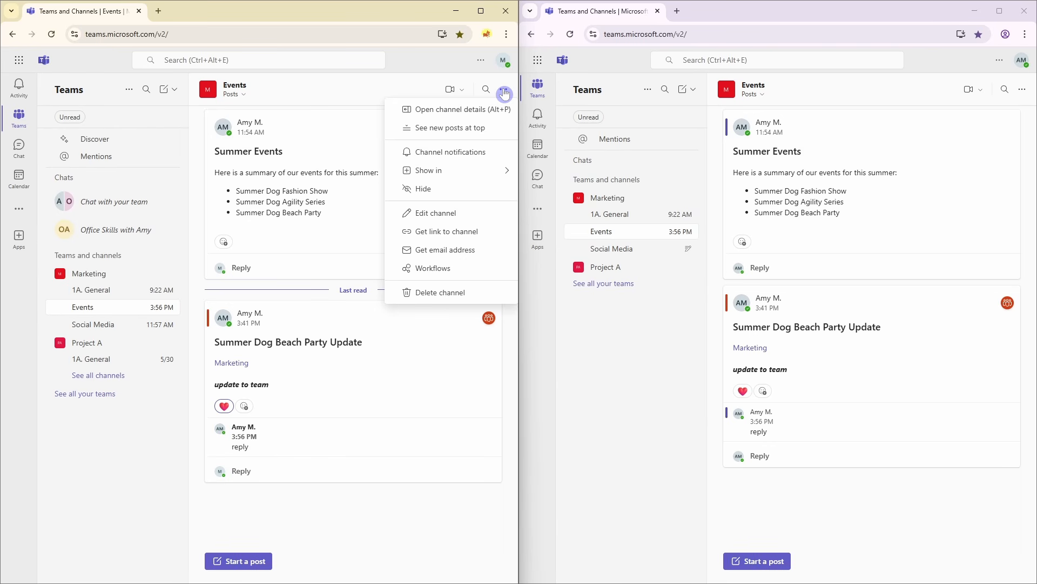
pyautogui.click(495, 135)
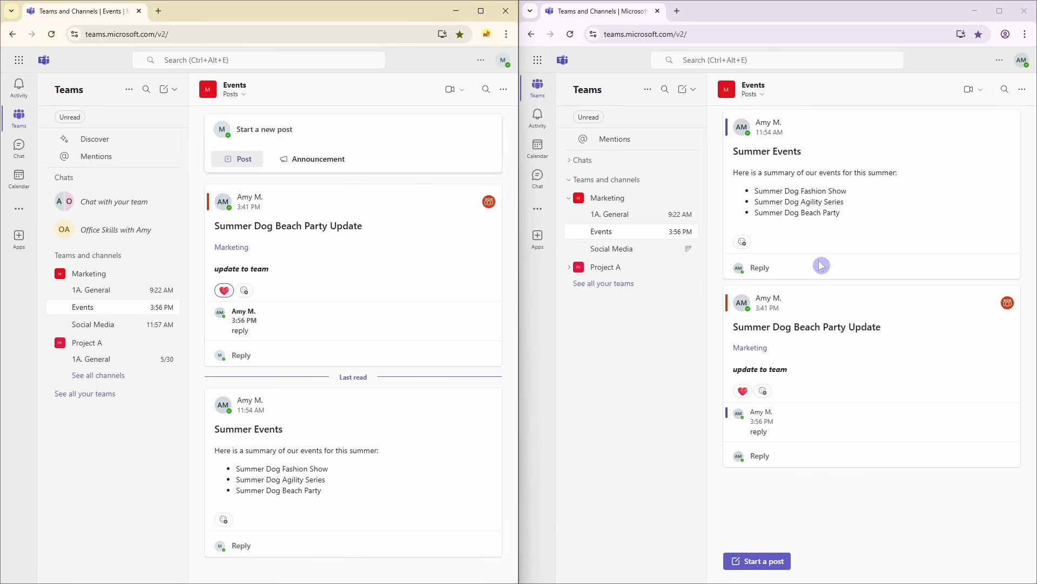
pyautogui.click(1022, 90)
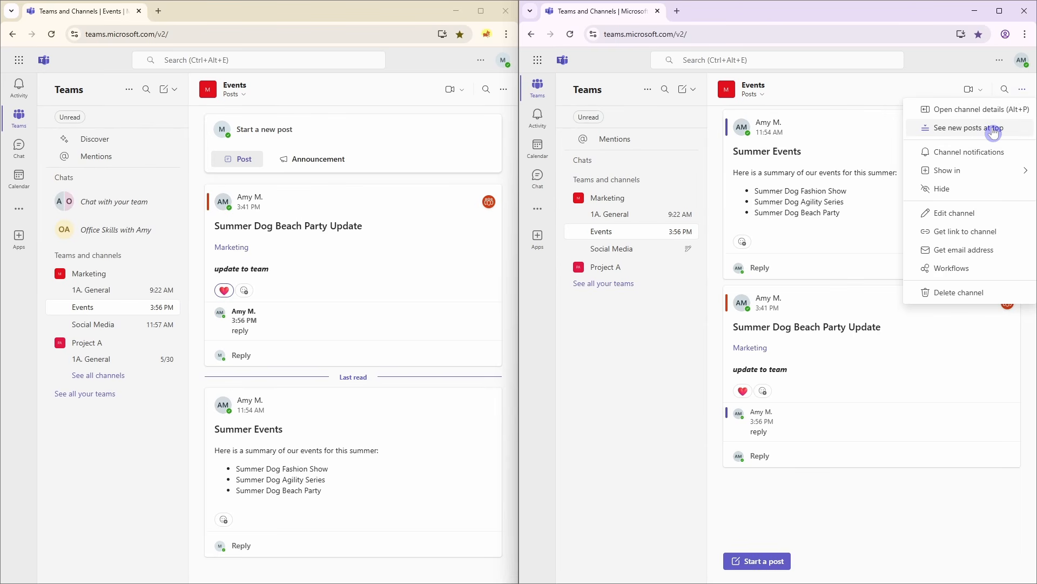
pyautogui.click(994, 129)
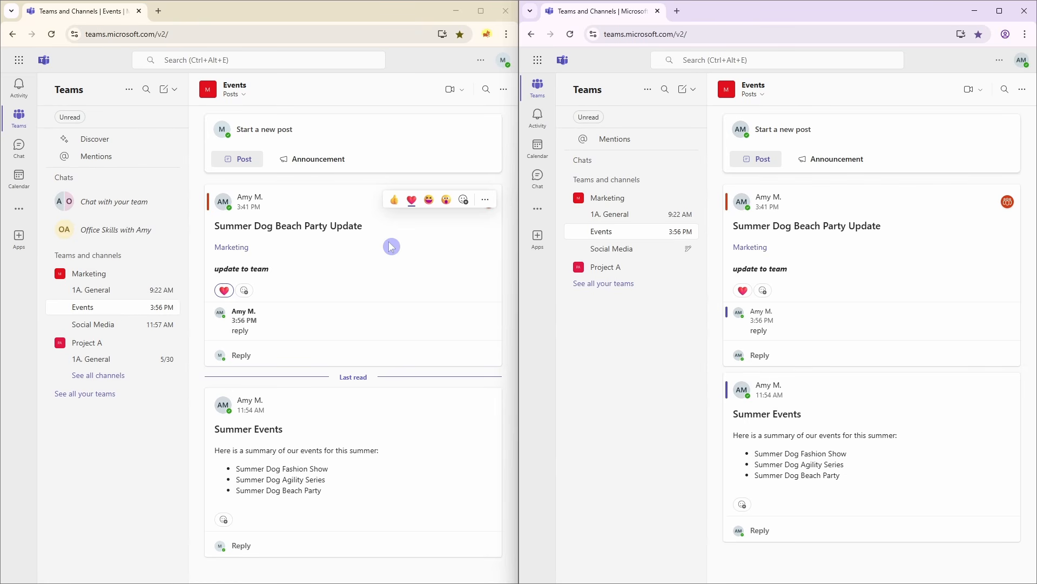
# - Turn on notifications for the "Summer Dog Beach Party Update" post as the other member, and send another "reply" to it as the author
pyautogui.click(485, 201)
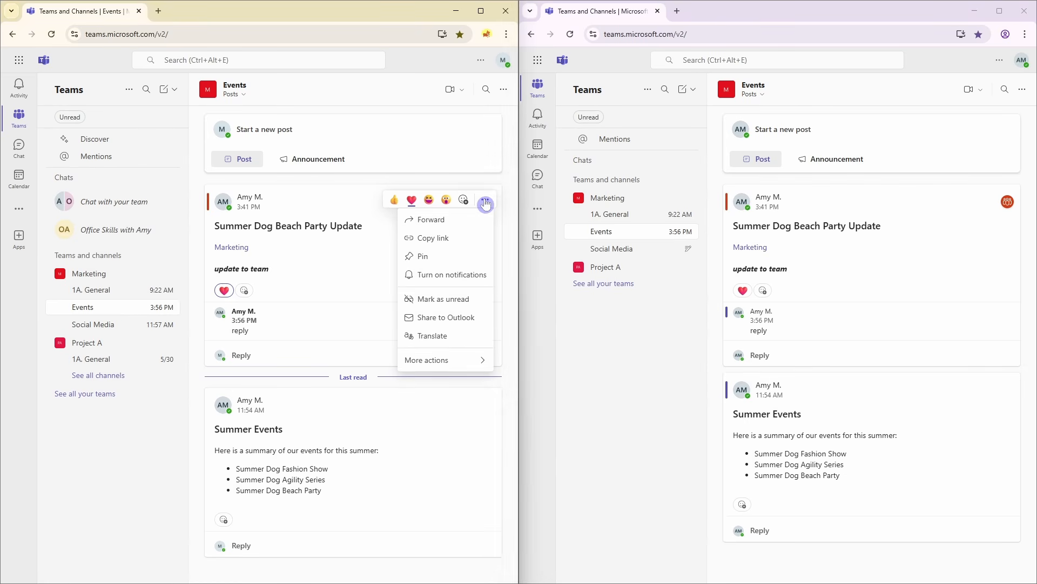
pyautogui.click(471, 276)
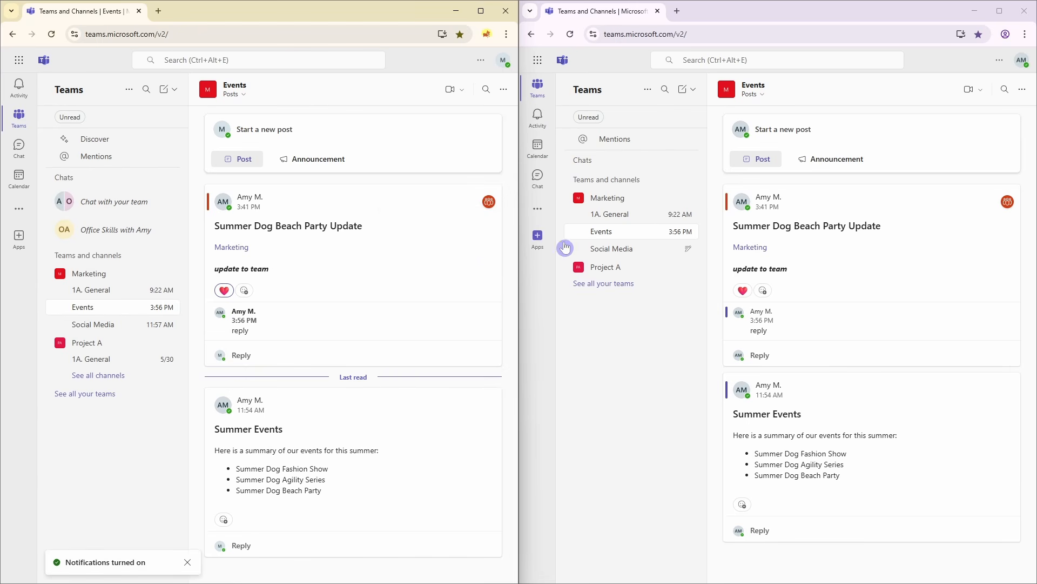
pyautogui.click(763, 357)
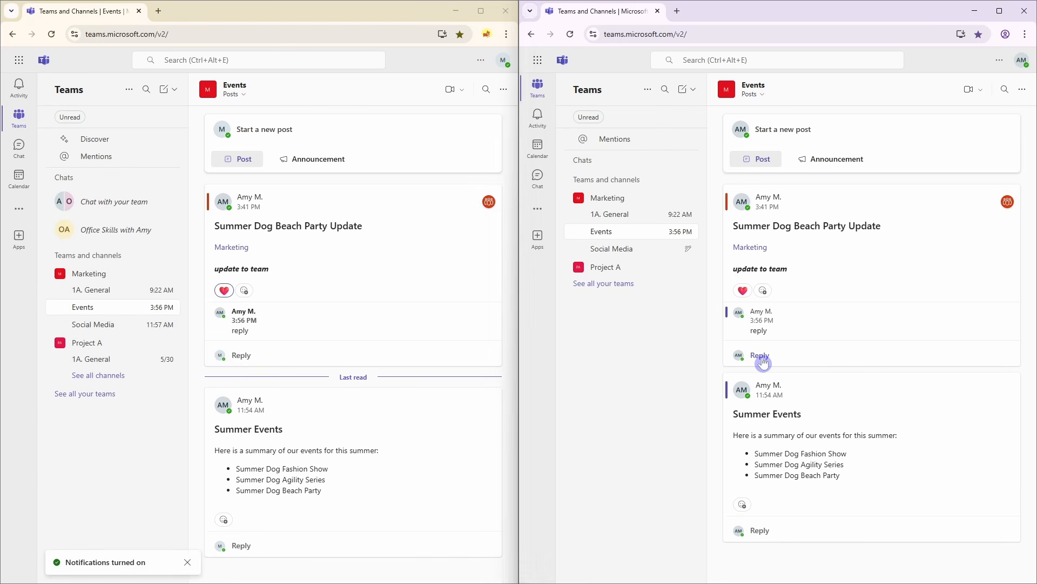
pyautogui.write('reply')
pyautogui.click(1001, 360)
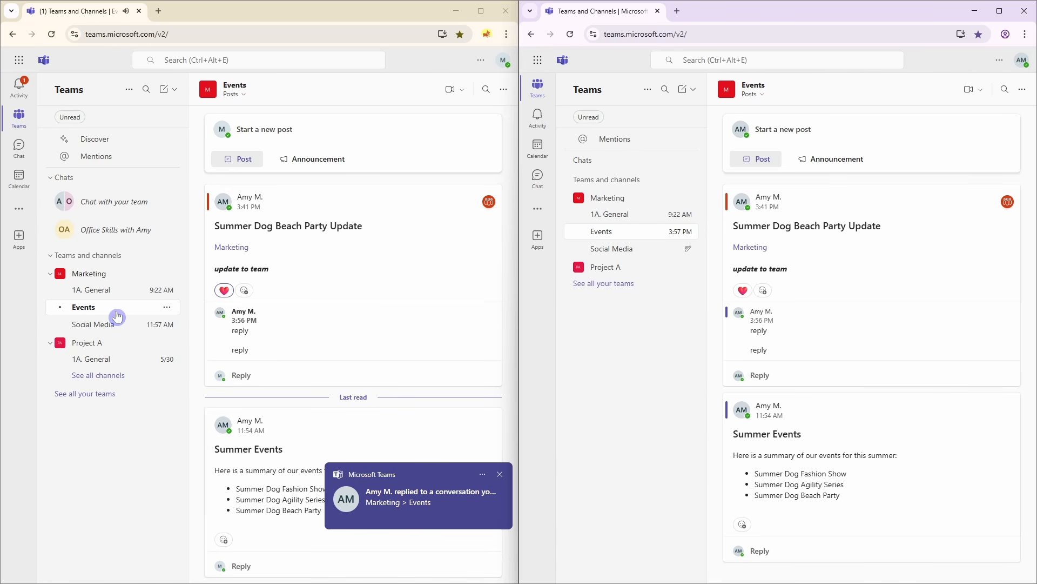
# - View the reply notification in the other member's Activity feed and turn off notifications for the "Summer Dog Beach Party Update" post
pyautogui.click(18, 89)
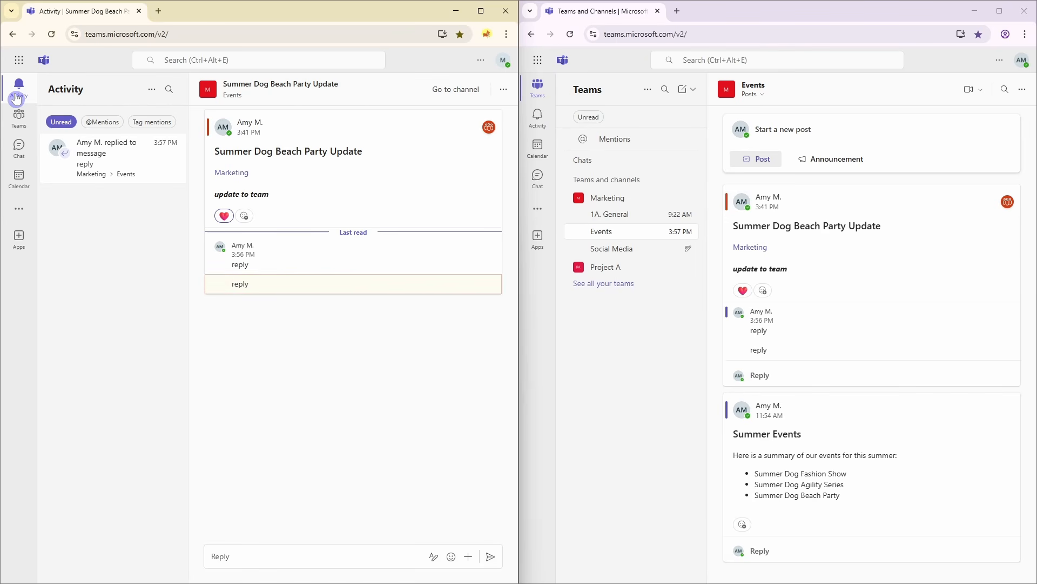
pyautogui.moveTo(367, 167)
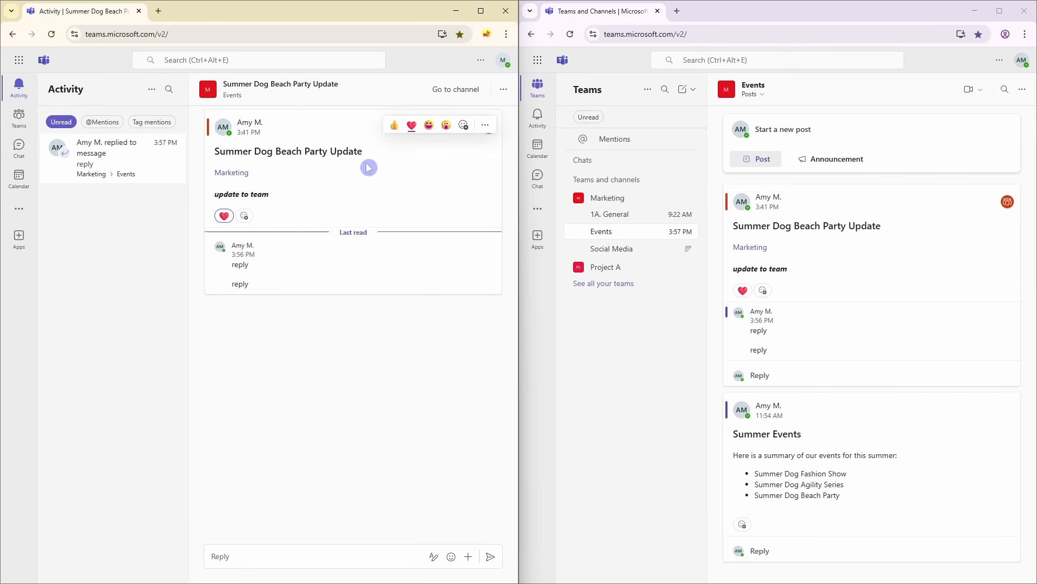
pyautogui.click(488, 128)
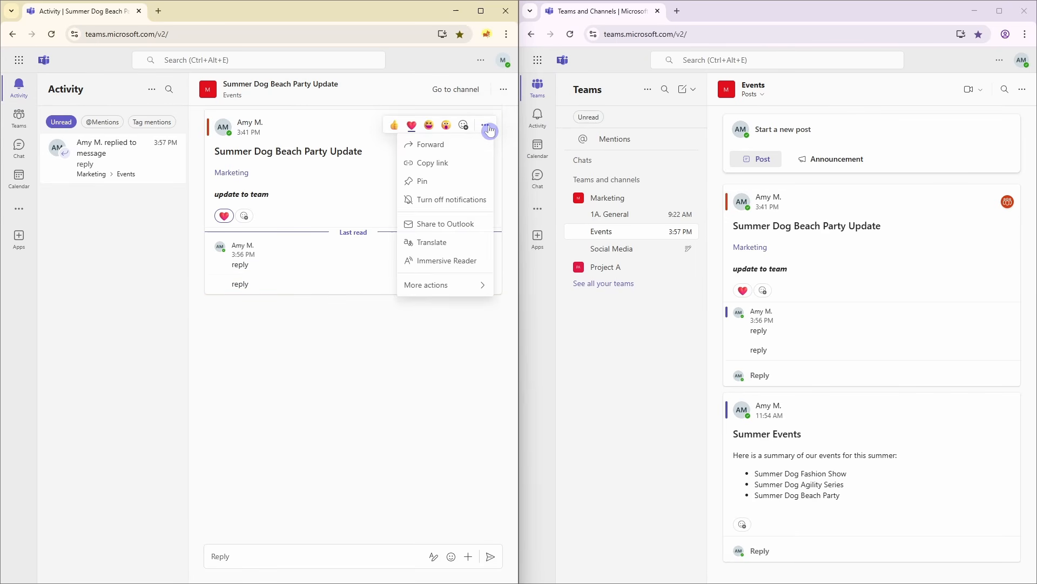
pyautogui.click(482, 199)
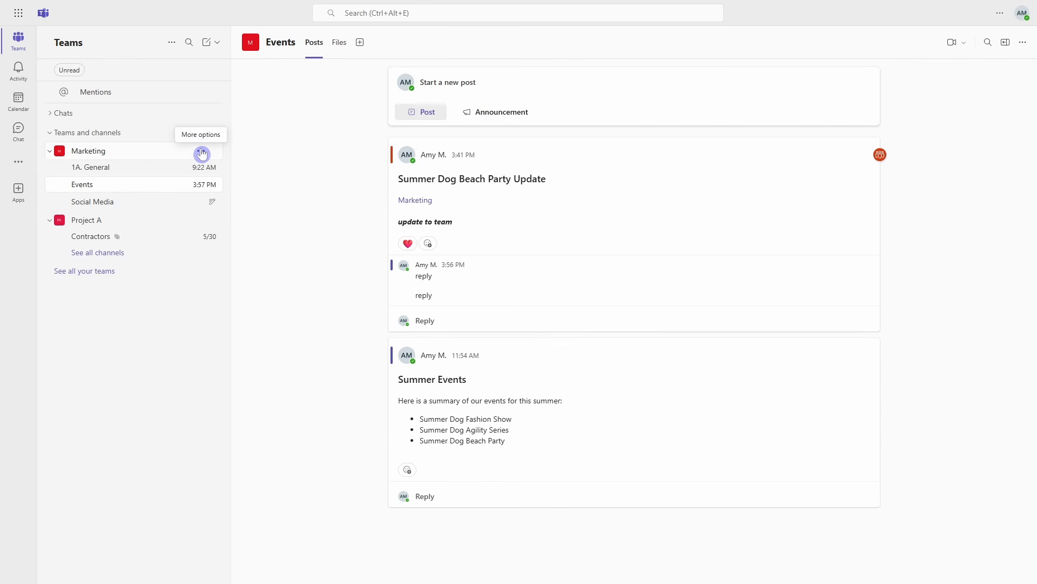
# - As the post author, create a tag named "Event Organizers" for the Marketing team and assign the other team member to it
pyautogui.click(201, 153)
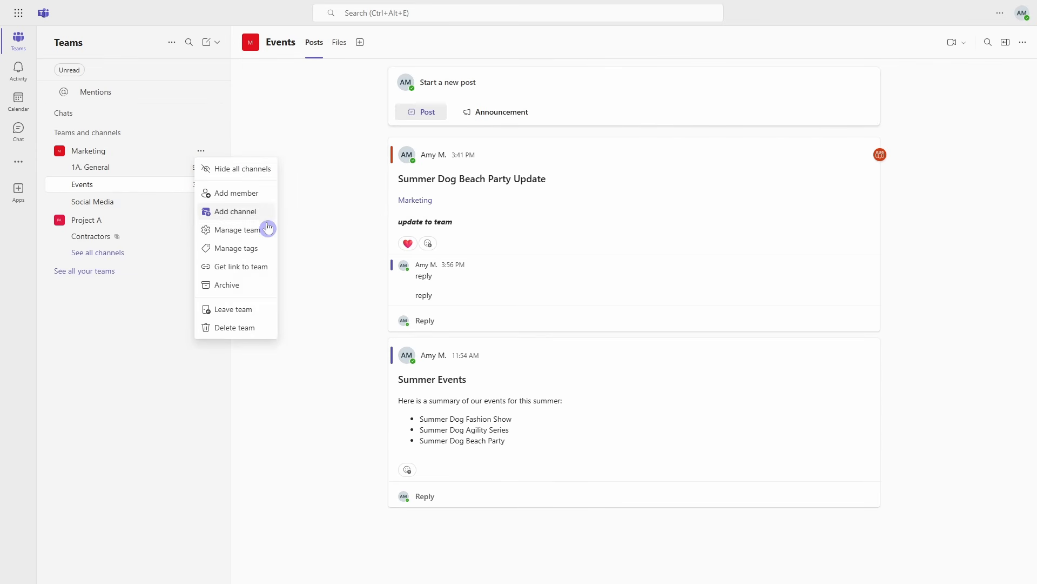
pyautogui.click(266, 250)
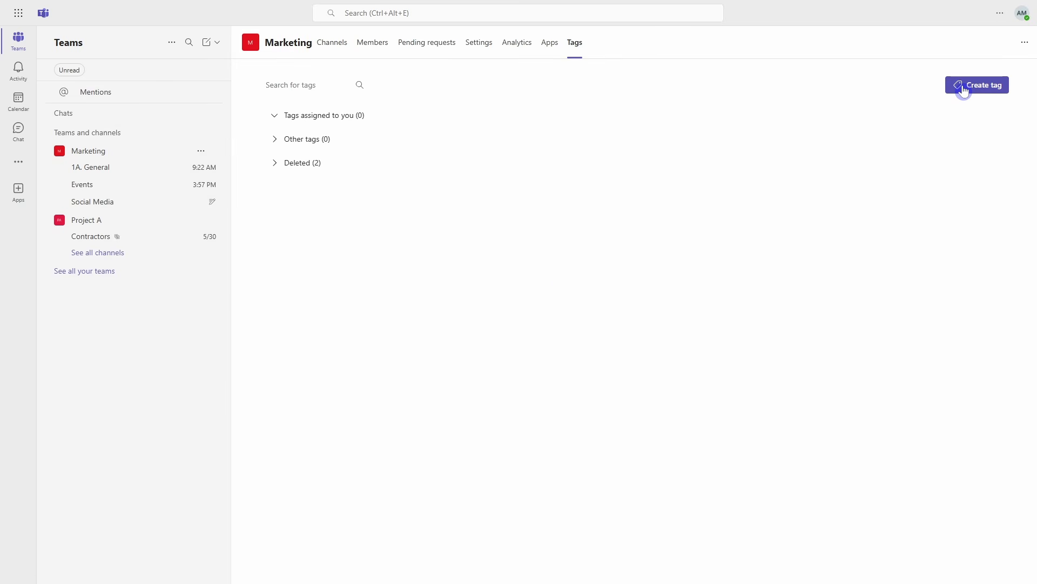
pyautogui.click(964, 90)
pyautogui.click(404, 183)
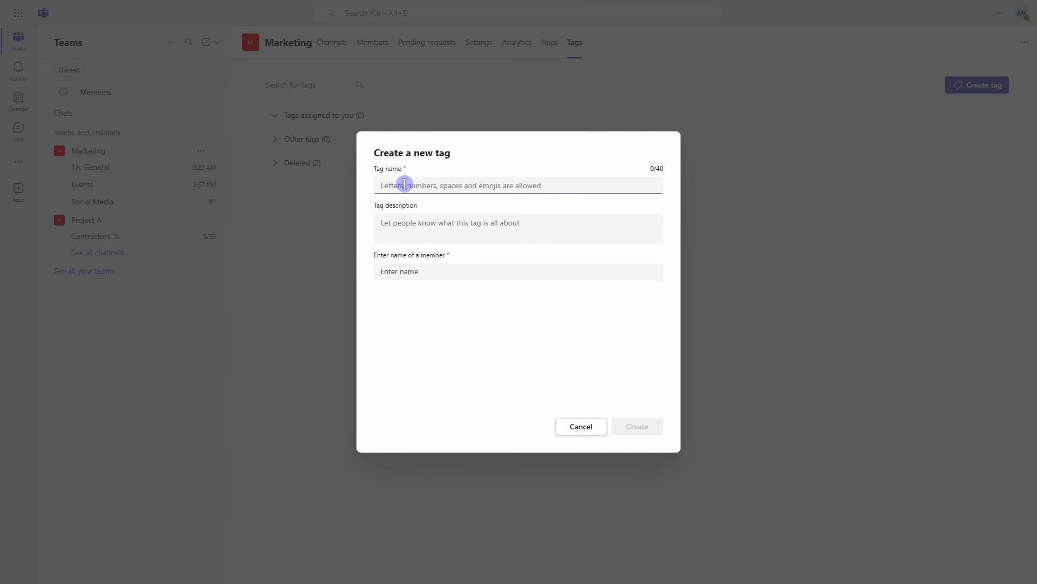
pyautogui.write('Event Organizers')
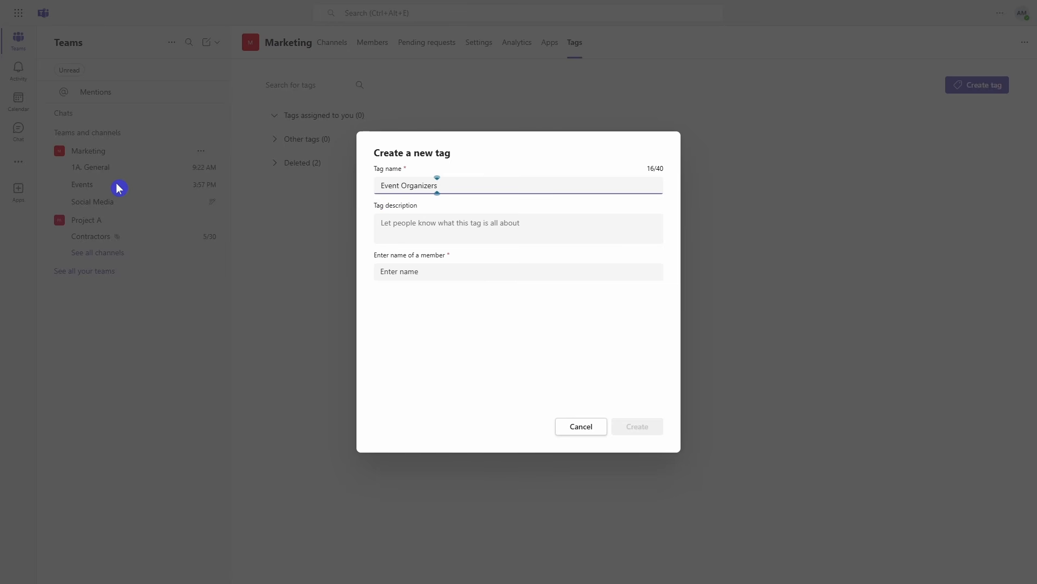
pyautogui.click(411, 271)
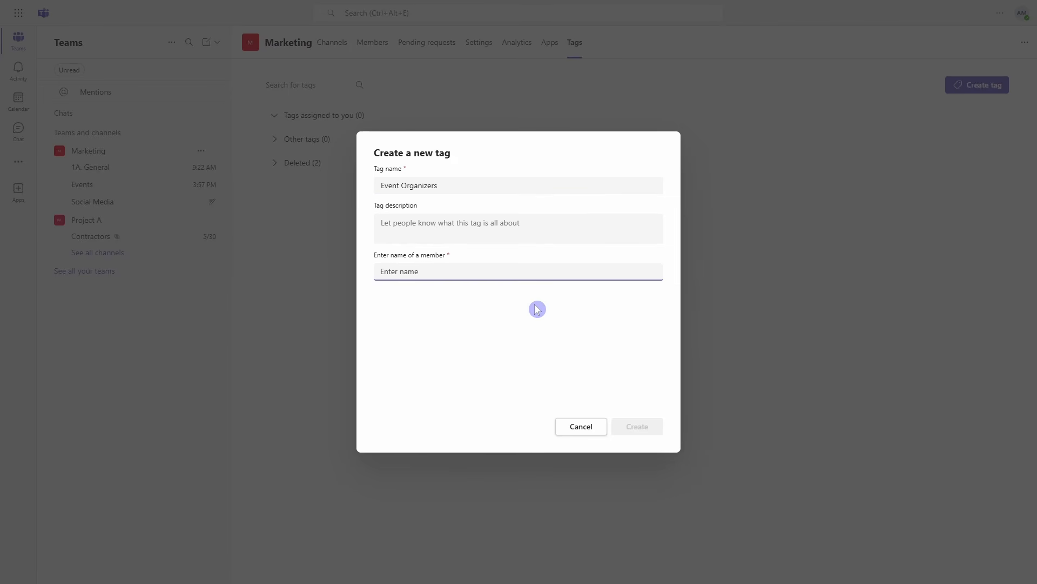
pyautogui.write('mike')
pyautogui.click(538, 309)
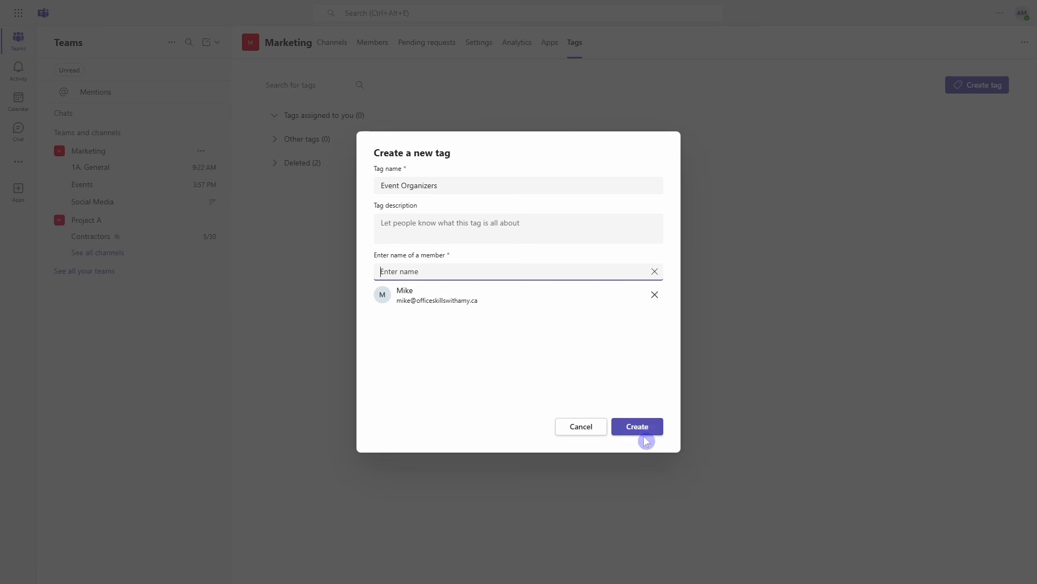
pyautogui.click(646, 432)
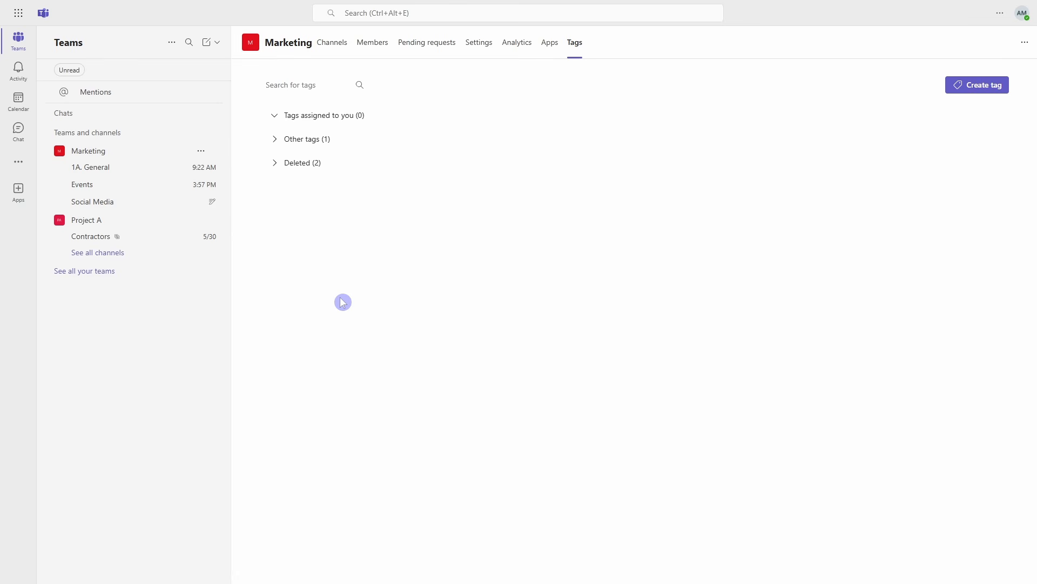
# - Start a new post in the Events channel with the subject "Event Mascot"
pyautogui.click(142, 186)
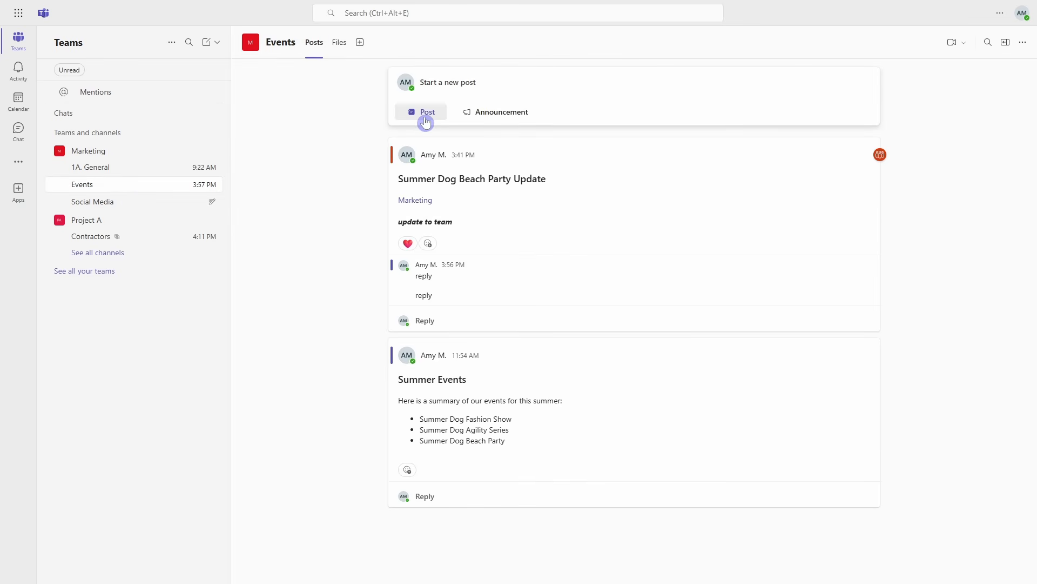
pyautogui.click(425, 113)
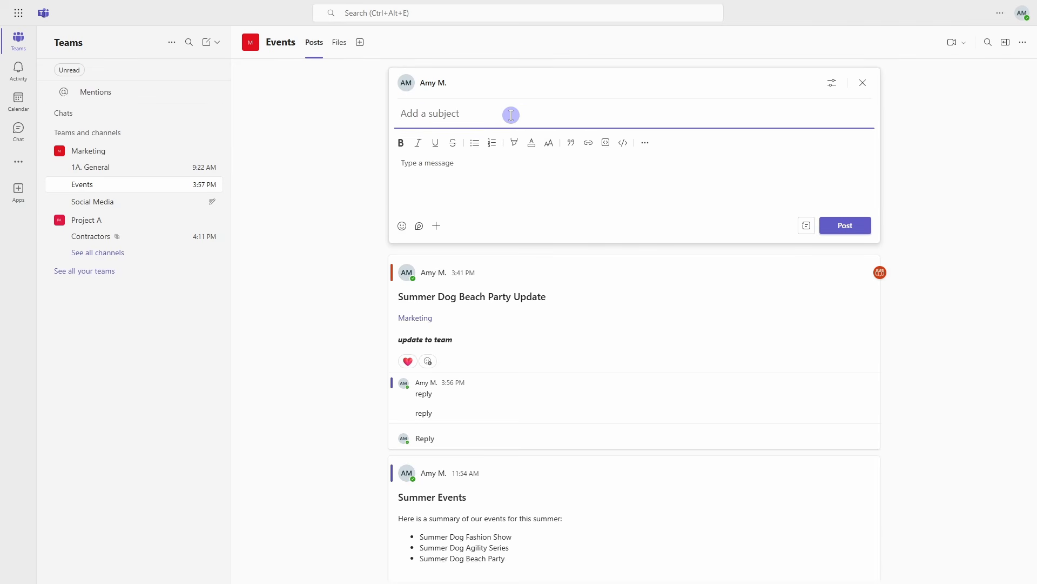
pyautogui.write('Event Mascot')
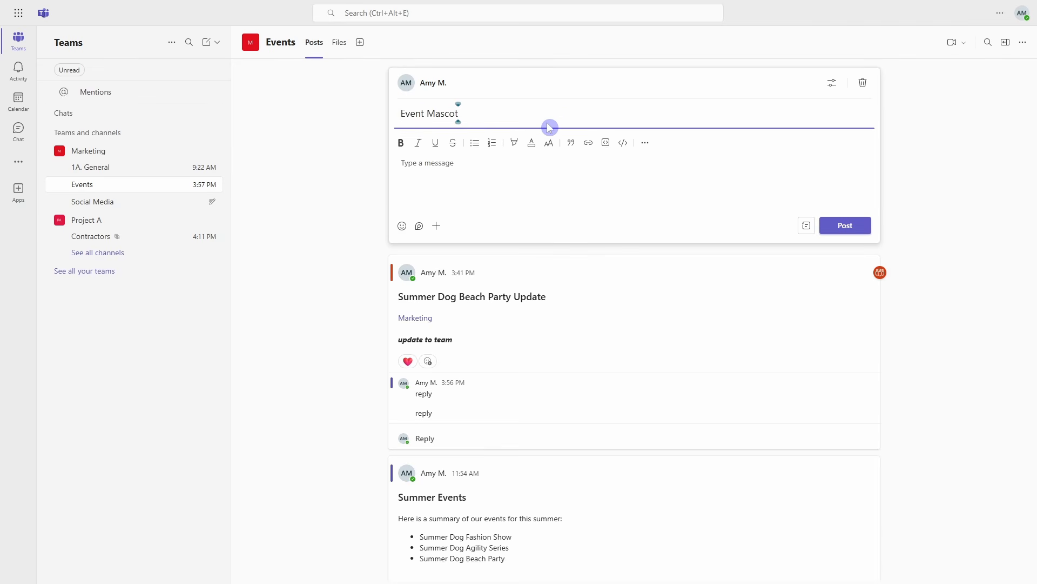
# - Mention the Event Organizers tag in the "Event Mascot" post and write "Here is our approved mascot." below it
pyautogui.click(436, 167)
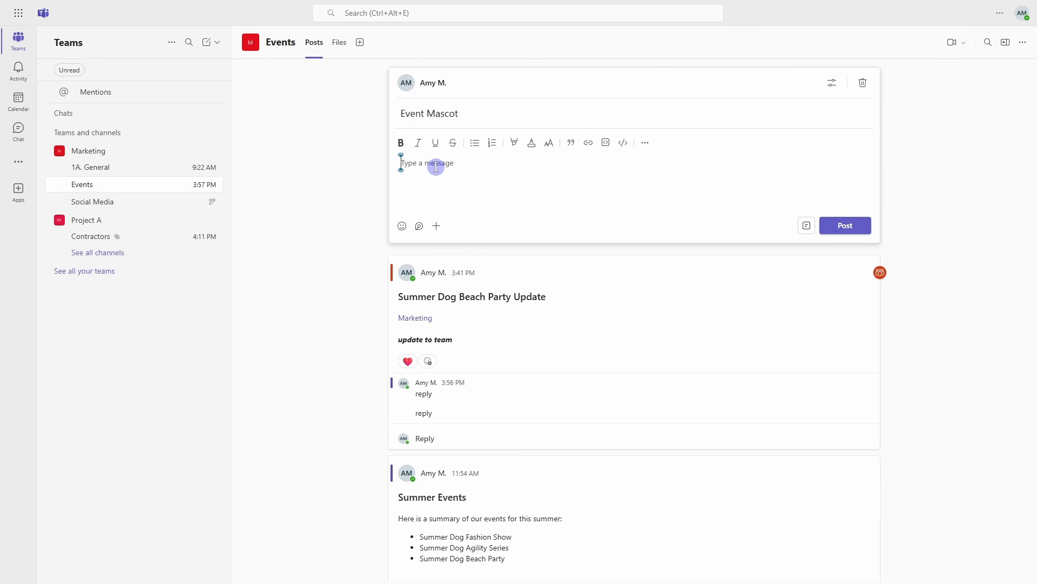
pyautogui.write('@')
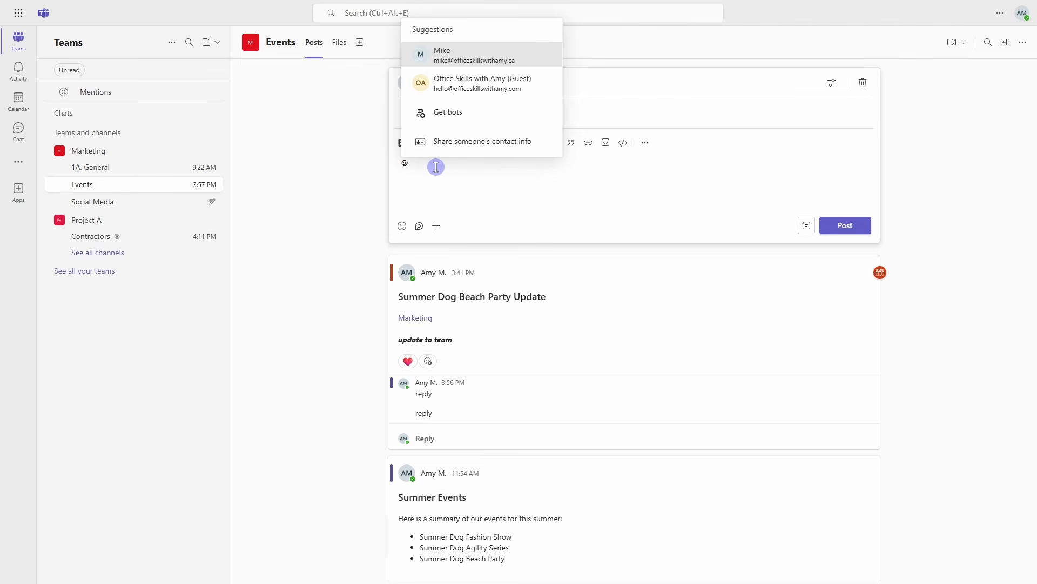
pyautogui.write('event')
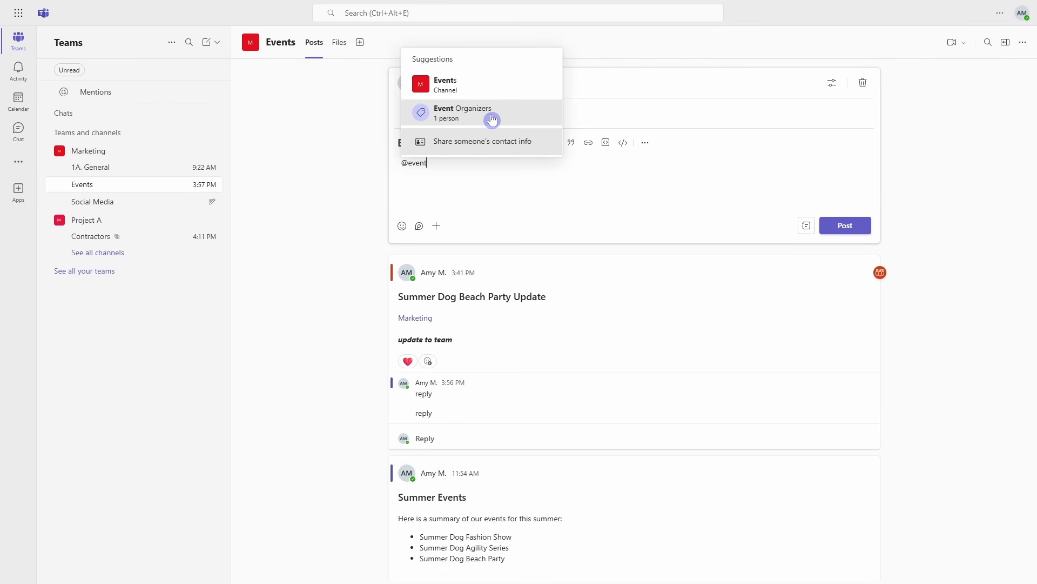
pyautogui.click(492, 120)
pyautogui.press('Return')
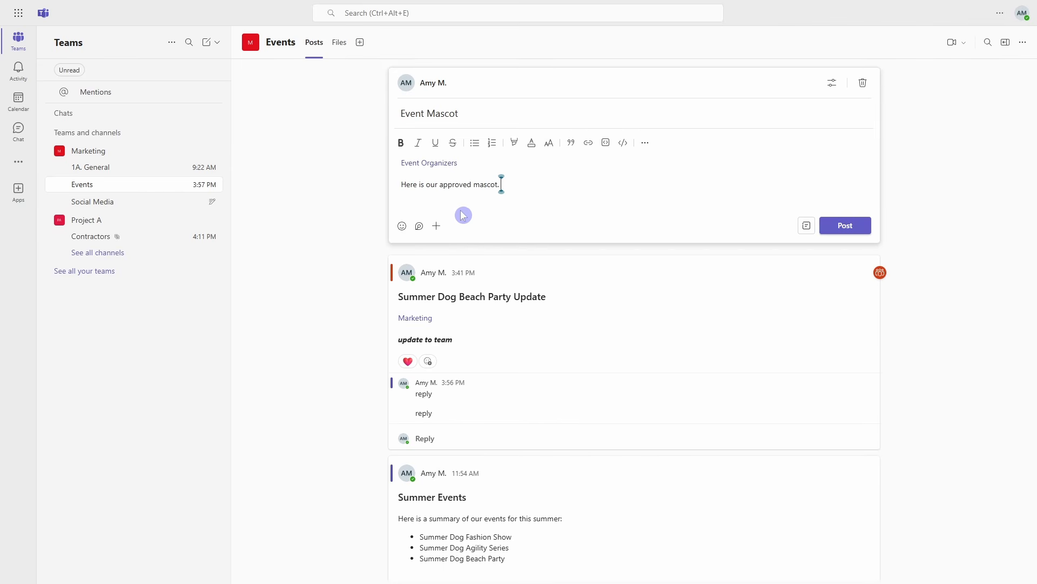
# - Attach the "Roo - pineapple glasses transparent" image from the device's Downloads folder to the "Event Mascot" post
pyautogui.click(437, 226)
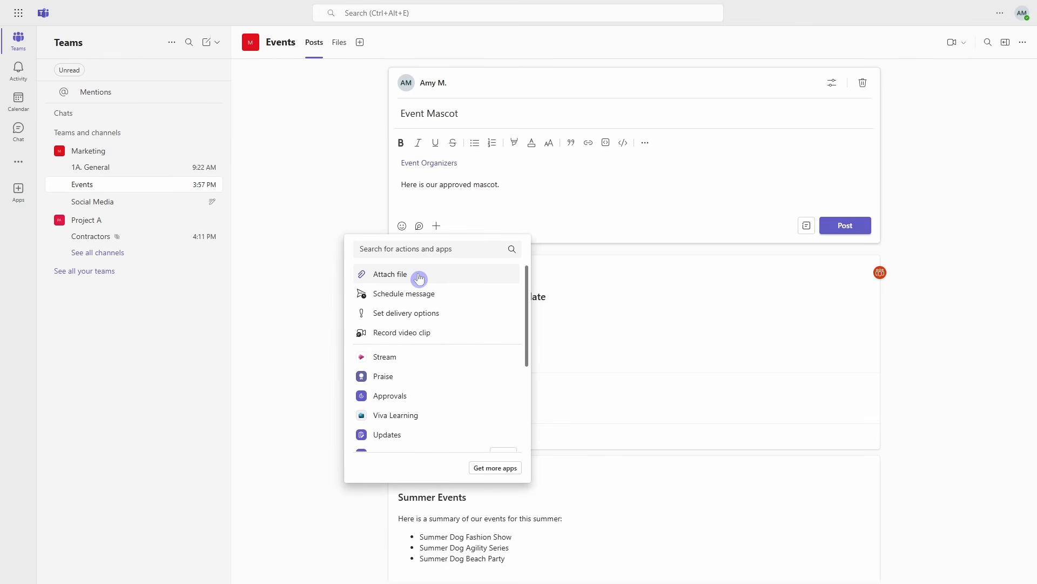
pyautogui.click(420, 275)
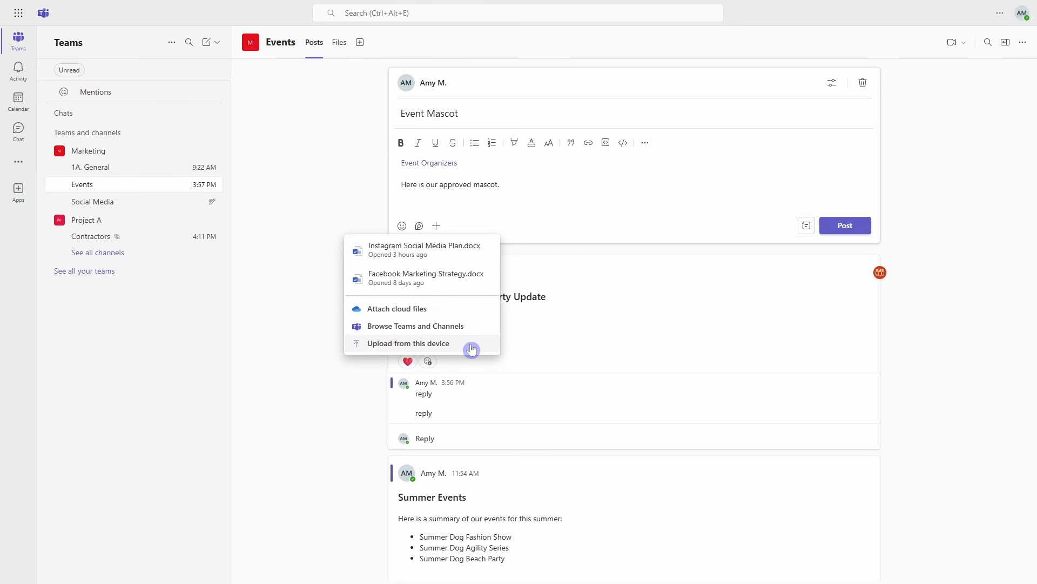
pyautogui.click(471, 346)
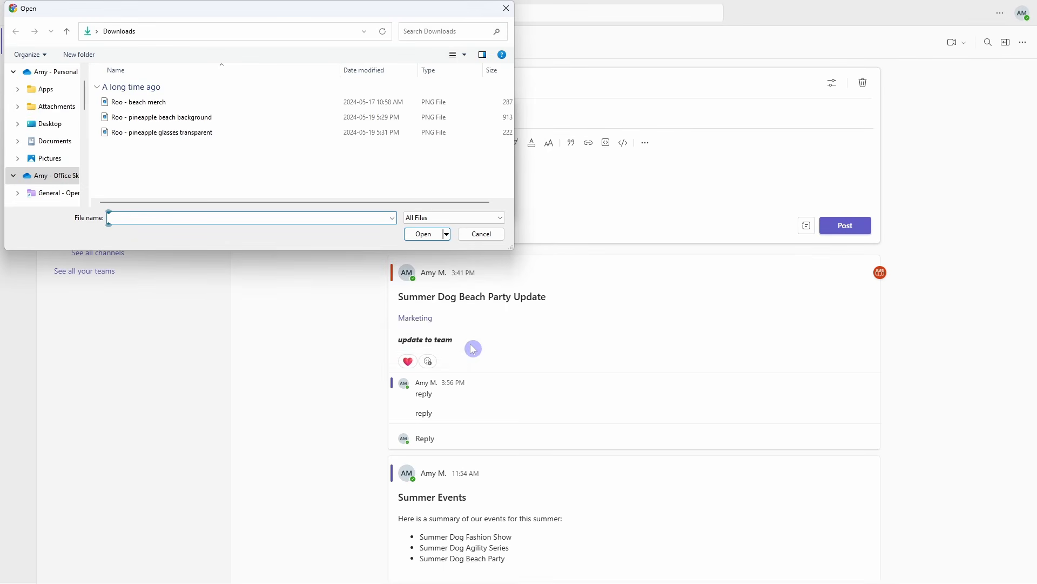
pyautogui.click(291, 132)
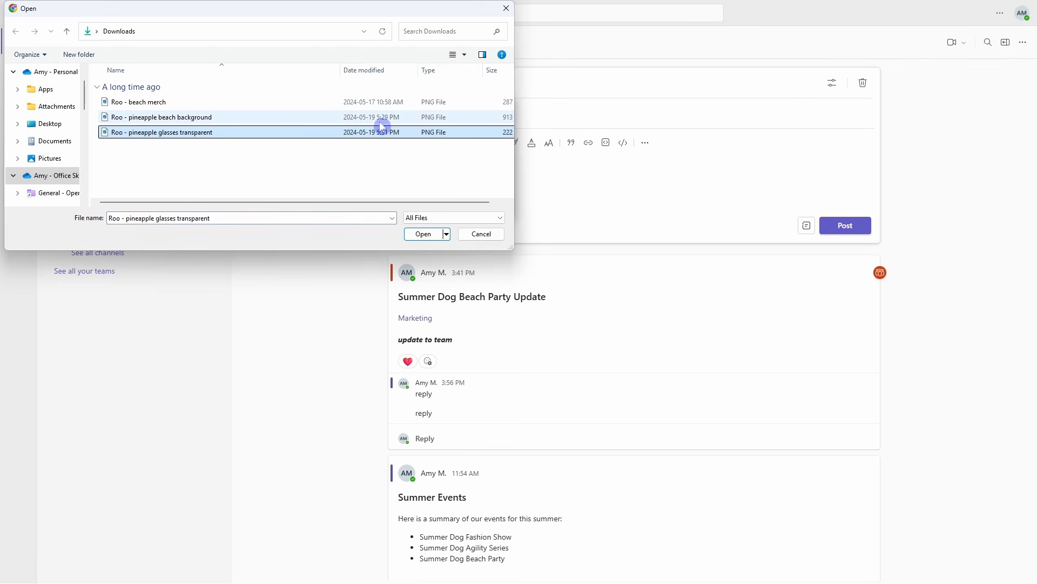
pyautogui.click(425, 234)
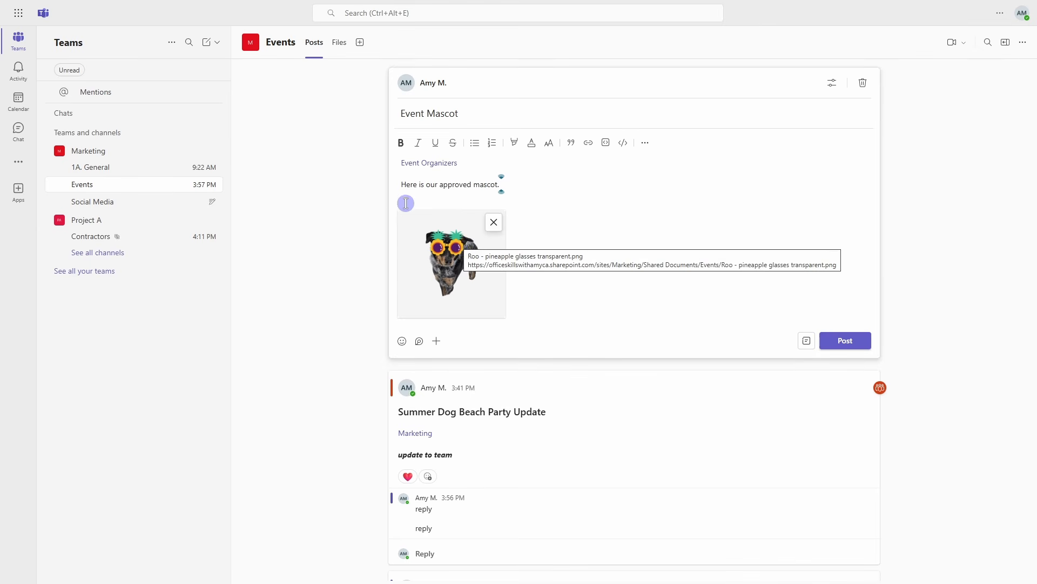
# - Upload "Roo - beach merch" and "Roo - pineapple beach background" from the Downloads folder to the Events channel's files
pyautogui.click(342, 47)
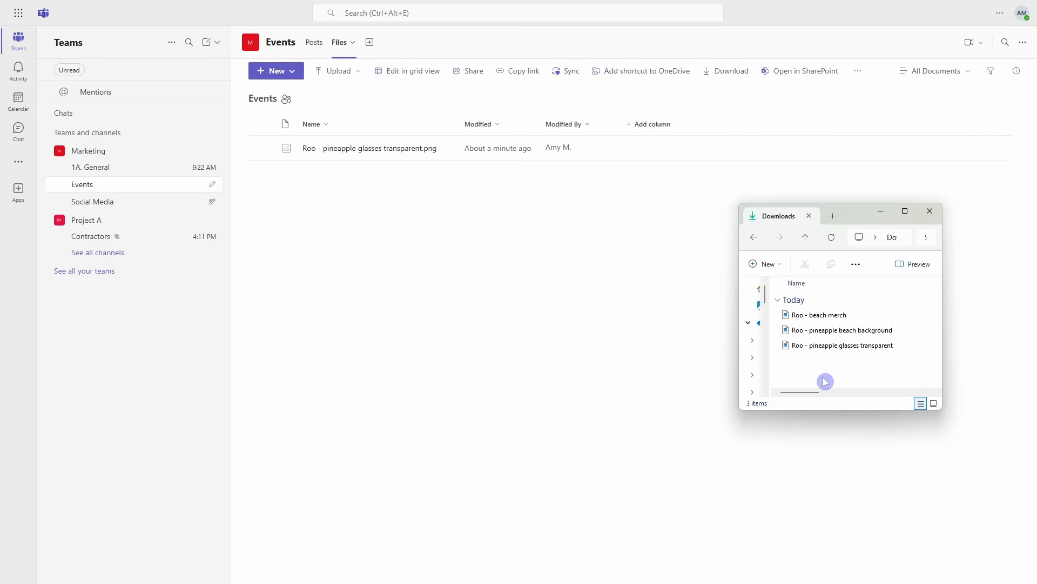
pyautogui.click(838, 316)
pyautogui.keyDown('ctrl'); pyautogui.click(844, 330); pyautogui.keyUp('ctrl')
pyautogui.moveTo(869, 331); pyautogui.dragTo(339, 248)
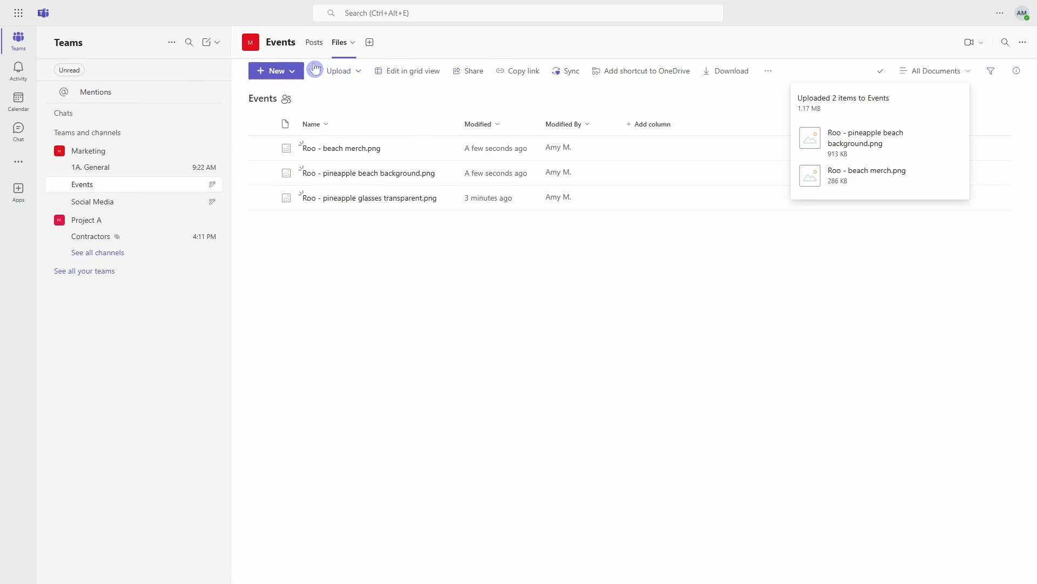
# - Attach "Roo - beach merch.png" from the Marketing team's Events folder to the "Event Mascot" draft and publish the post
pyautogui.click(312, 43)
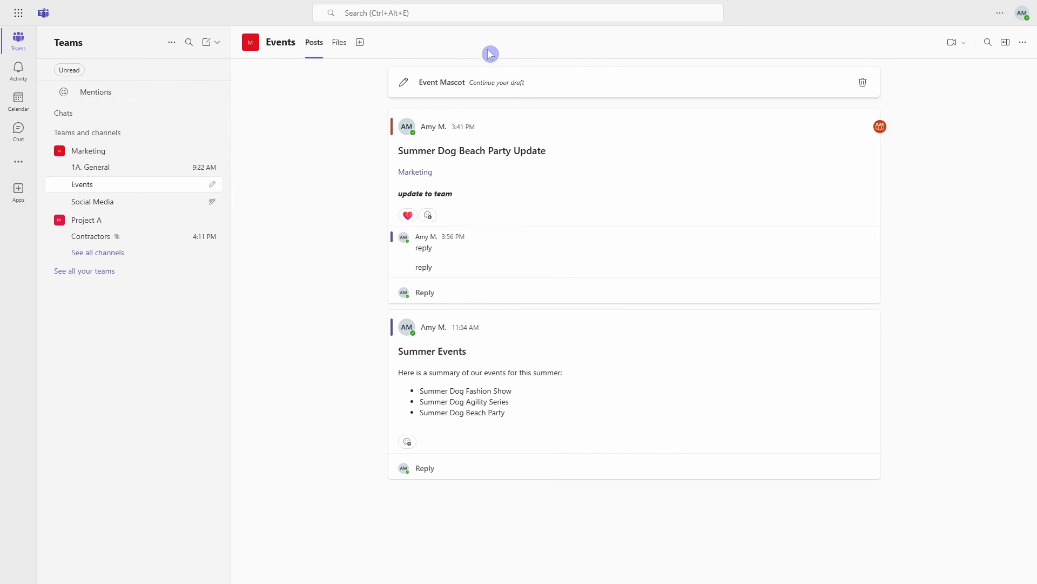
pyautogui.click(491, 82)
pyautogui.click(439, 343)
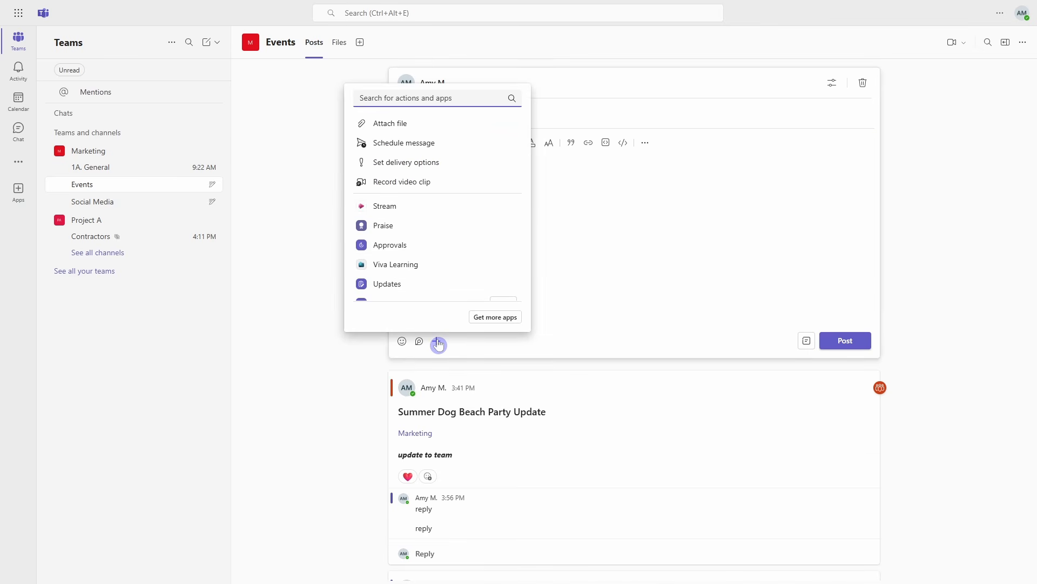
pyautogui.click(444, 128)
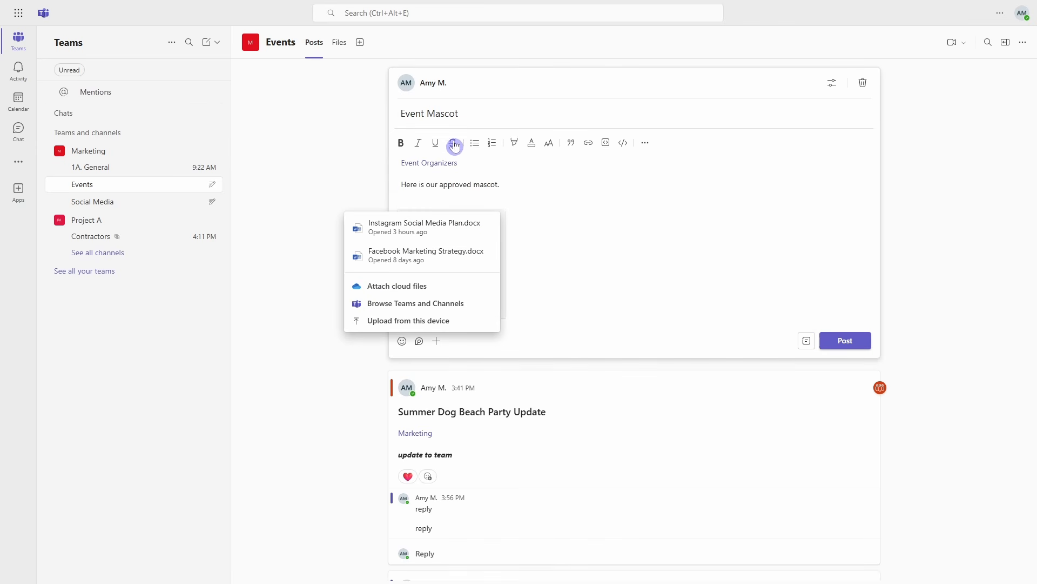
pyautogui.click(398, 310)
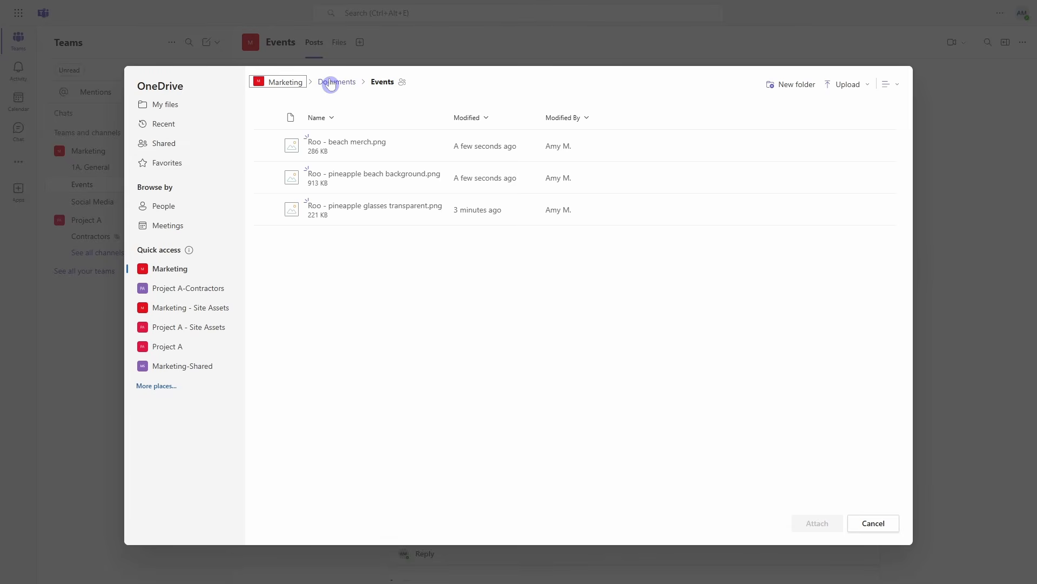
pyautogui.click(331, 83)
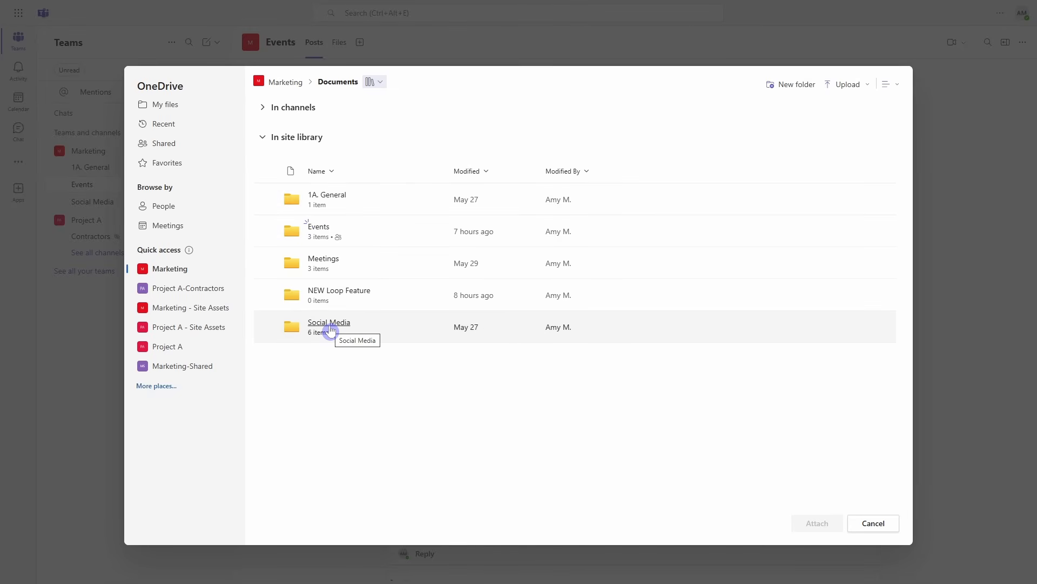
pyautogui.click(319, 226)
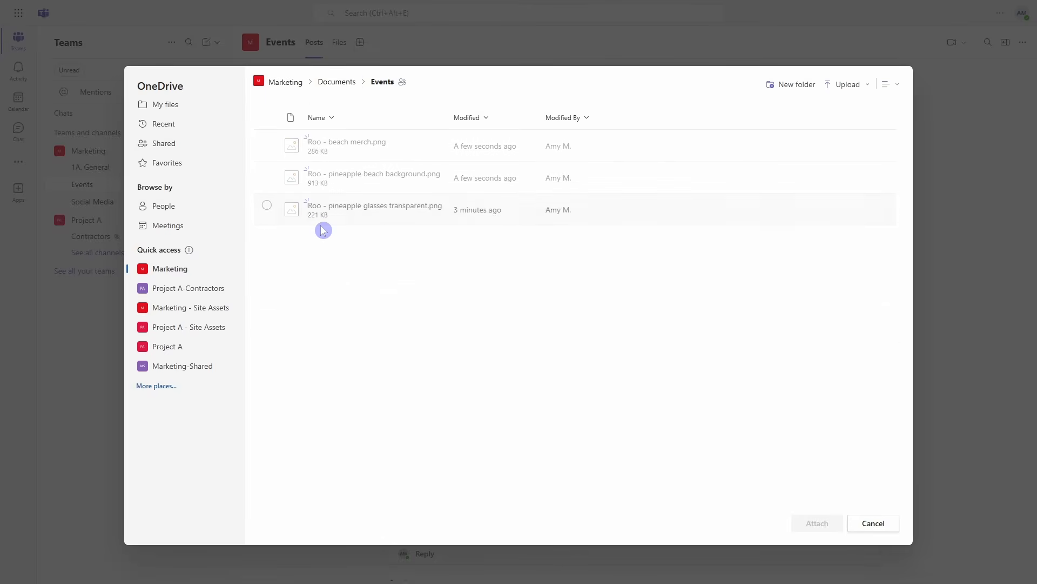
pyautogui.click(405, 151)
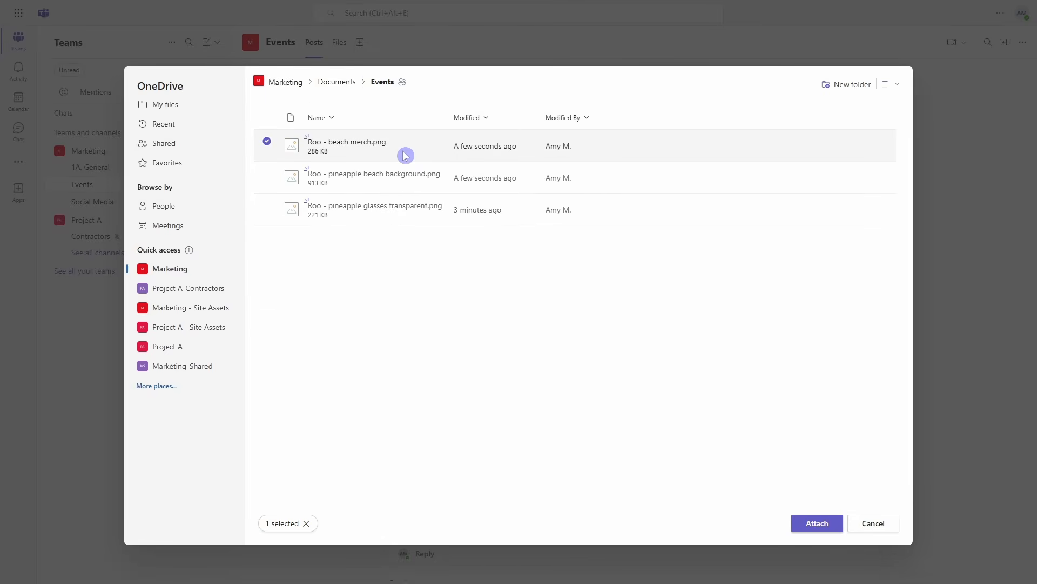
pyautogui.click(824, 524)
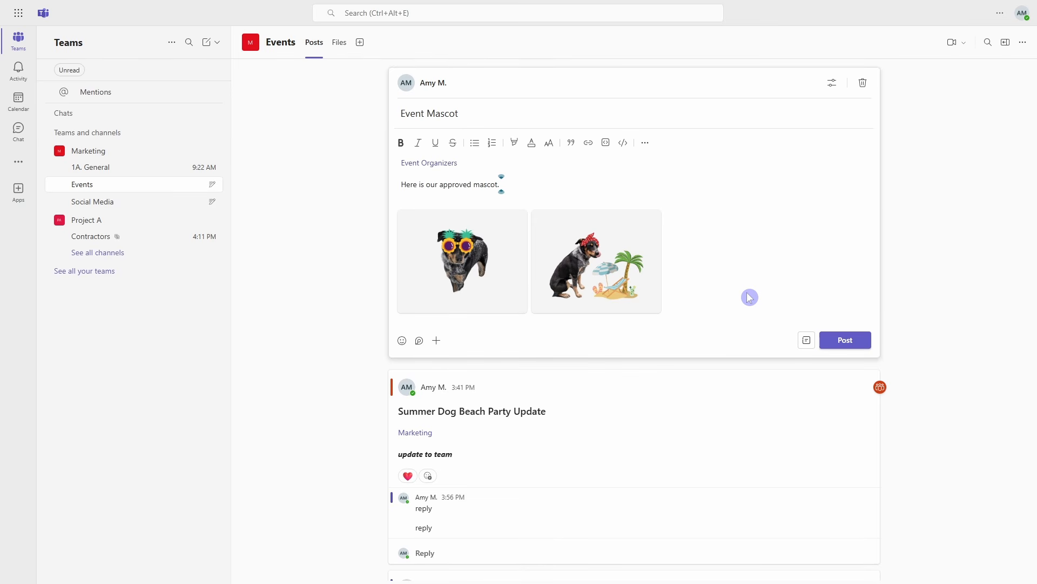
pyautogui.hotkey('ctrl', 'Return')
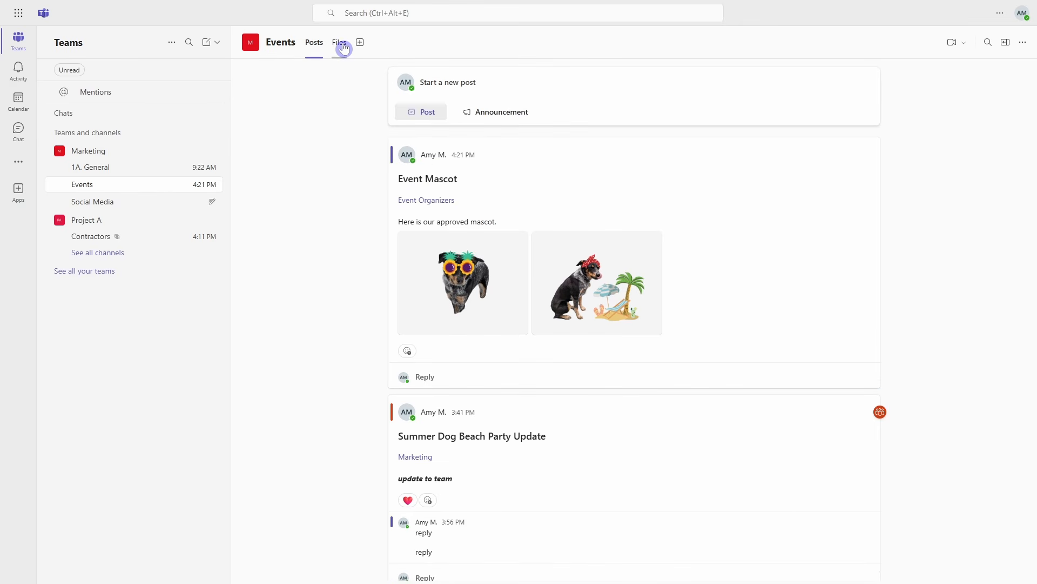
# - Create a light blue folder named "Event Contracts" in the Events channel's files
pyautogui.click(340, 44)
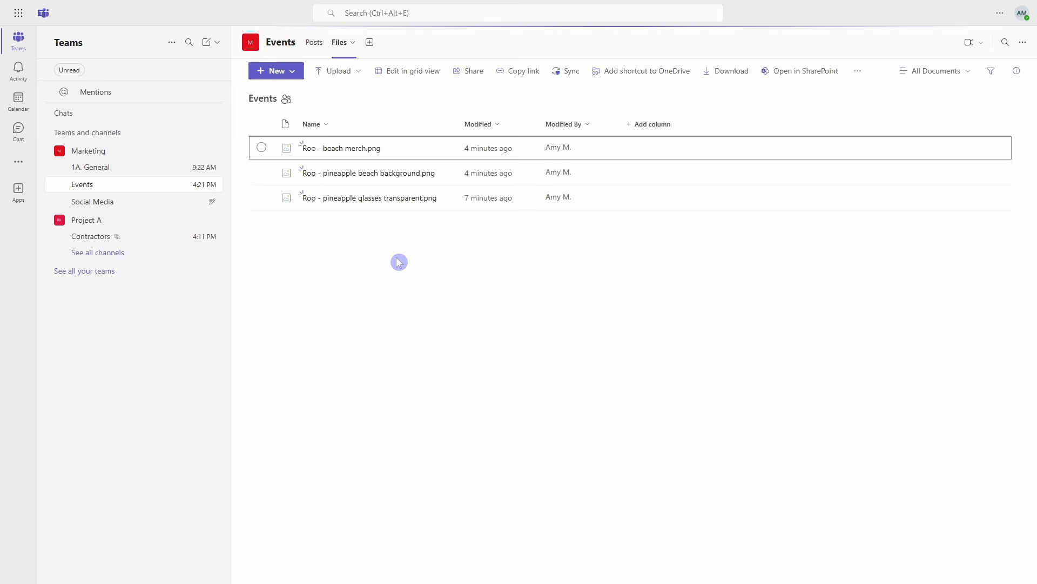
pyautogui.click(292, 76)
pyautogui.click(290, 87)
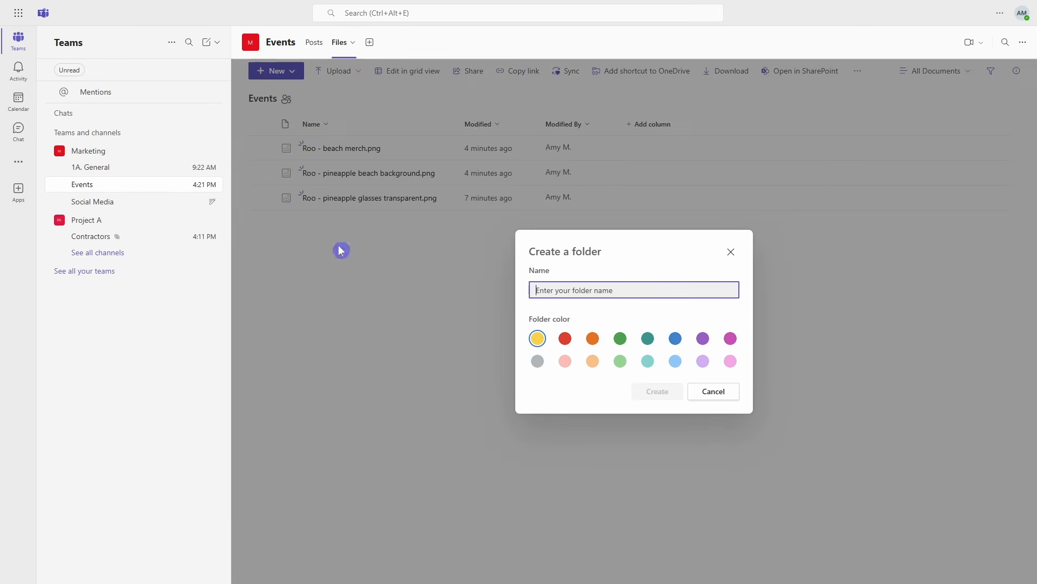
pyautogui.write('Event Contracts')
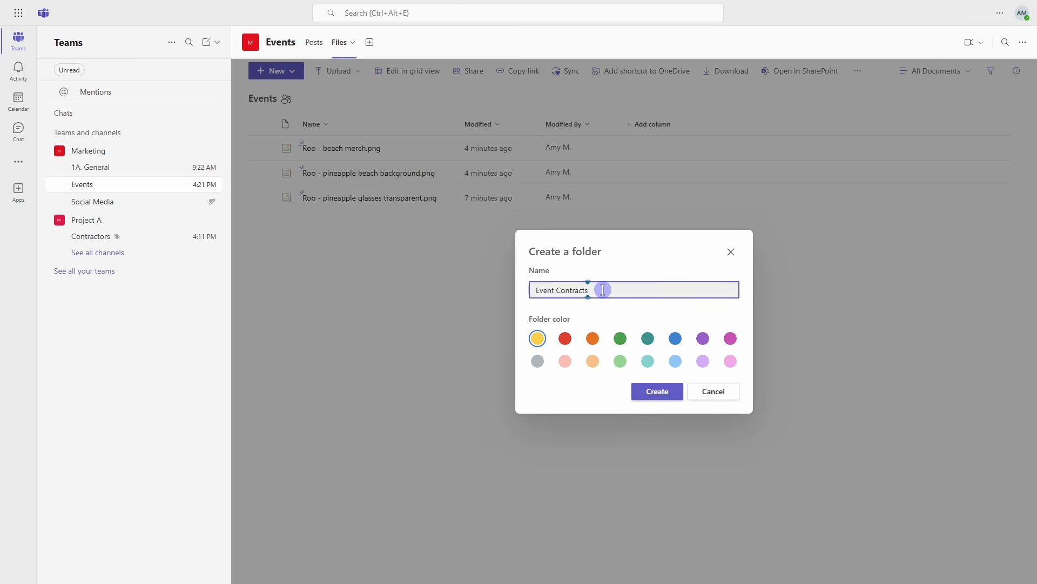
pyautogui.click(676, 361)
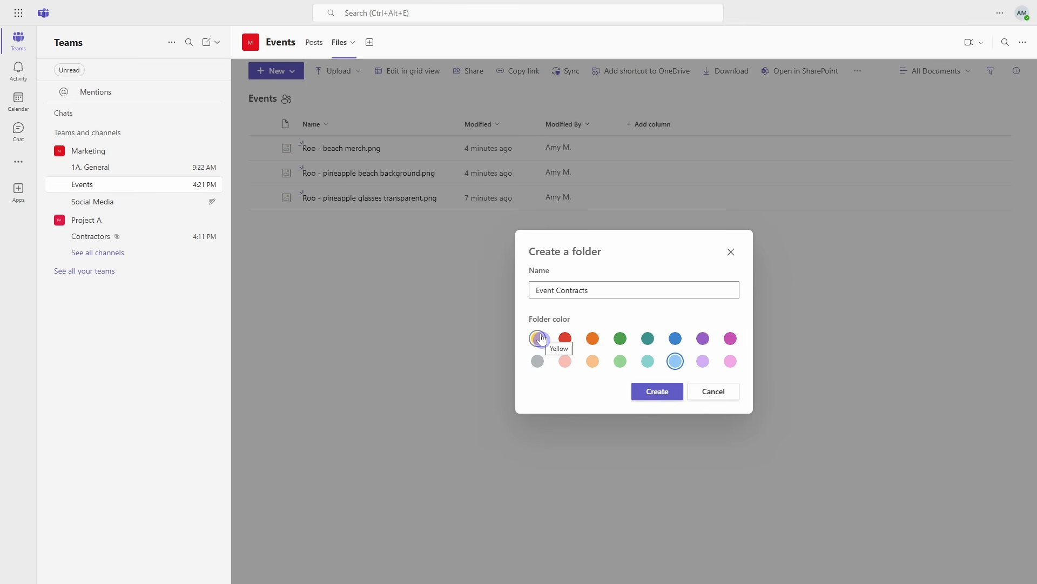
pyautogui.click(660, 398)
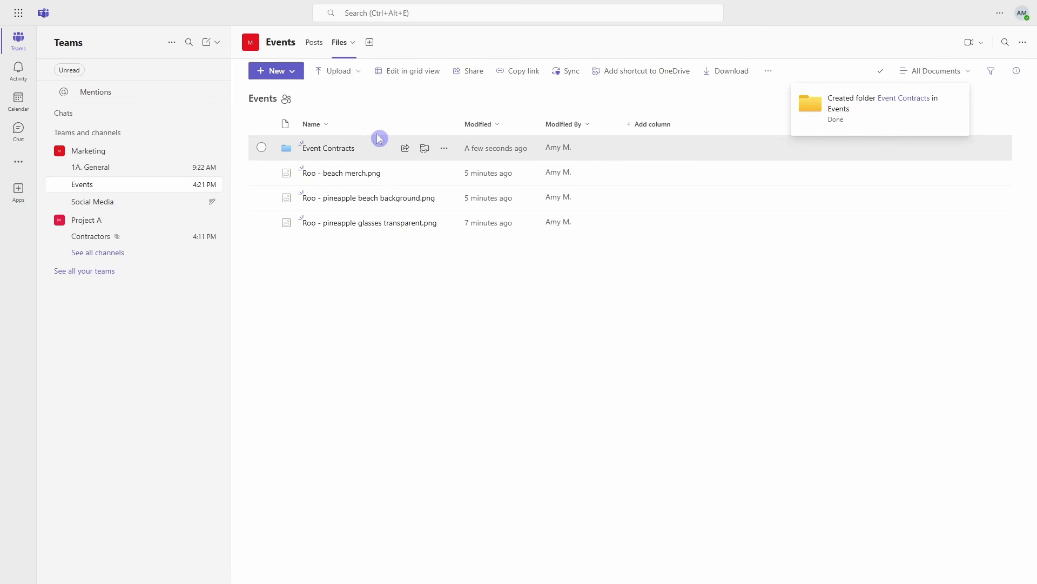
# - Create a Word document named "Contract 1" inside the "Event Contracts" folder
pyautogui.click(340, 148)
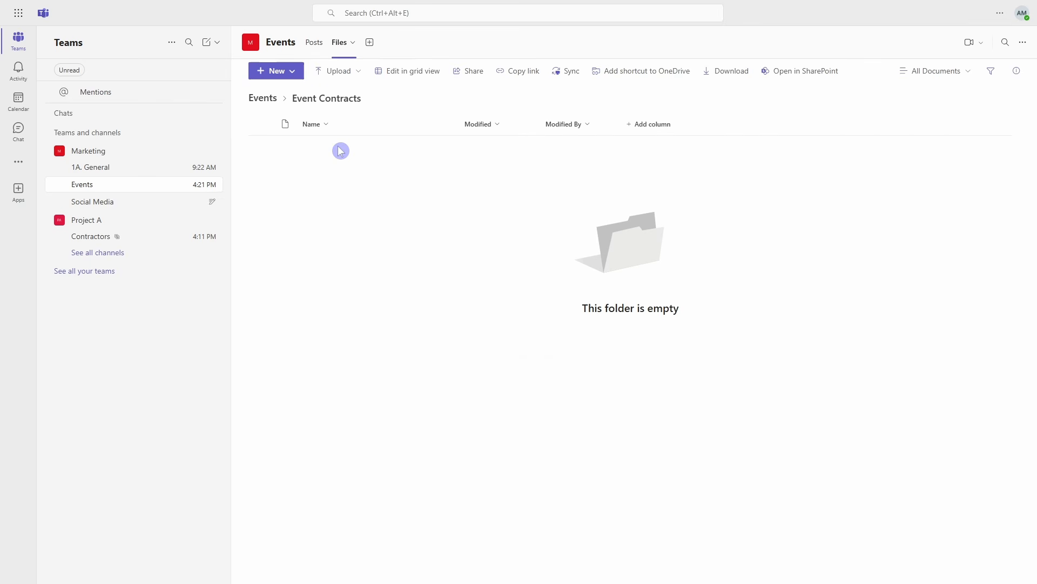
pyautogui.click(293, 74)
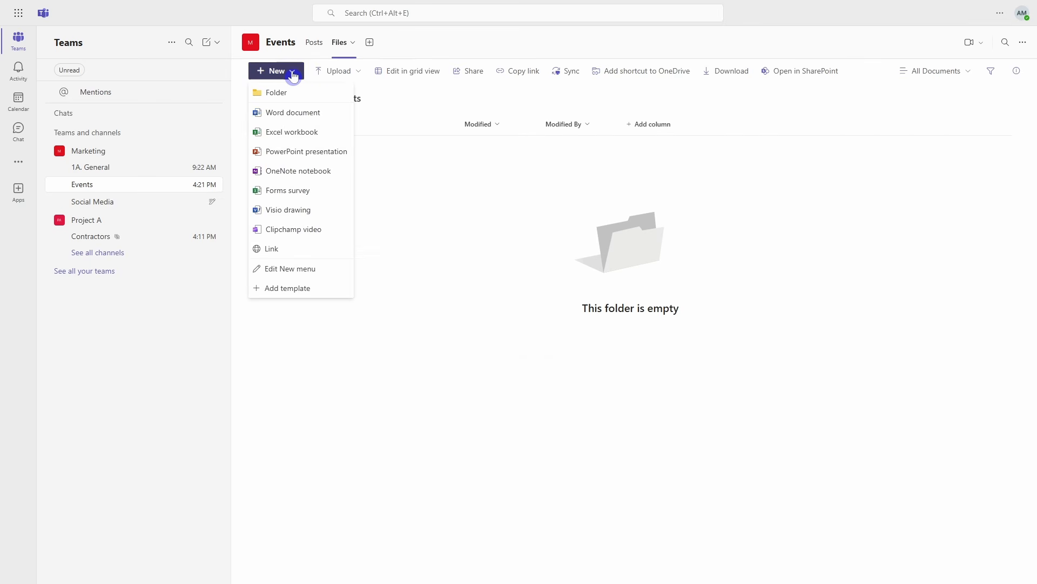
pyautogui.click(327, 114)
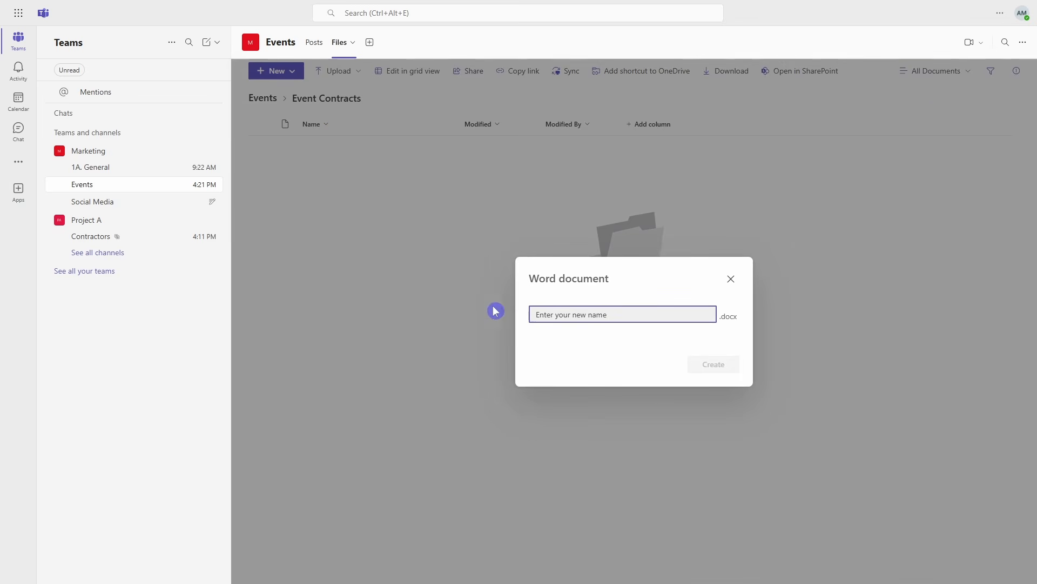
pyautogui.write('Contract 1')
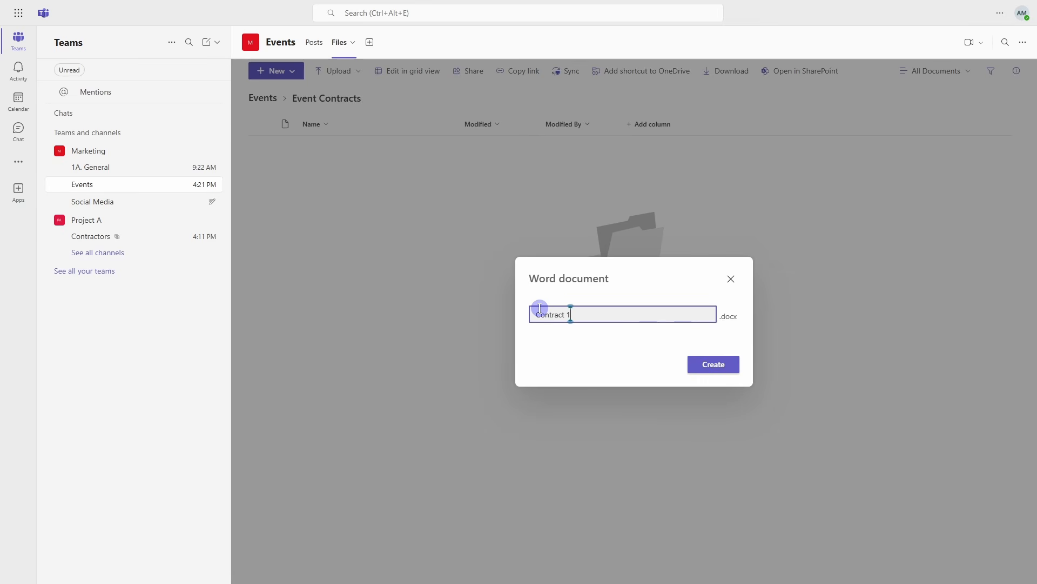
pyautogui.click(735, 366)
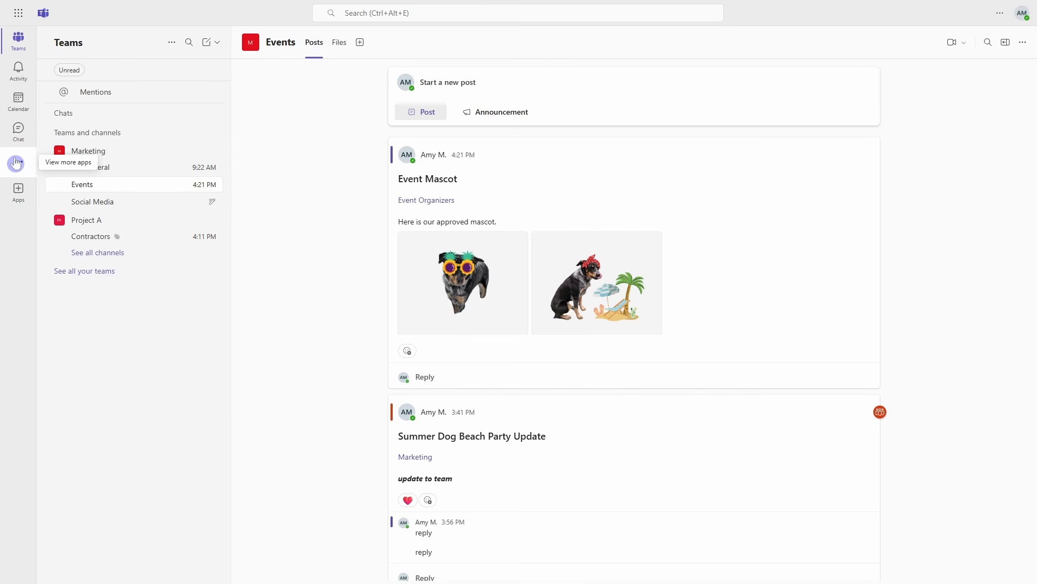
# - Find the OneDrive app within Teams by searching for "onedrive", open it and pin it to the app bar
pyautogui.click(16, 163)
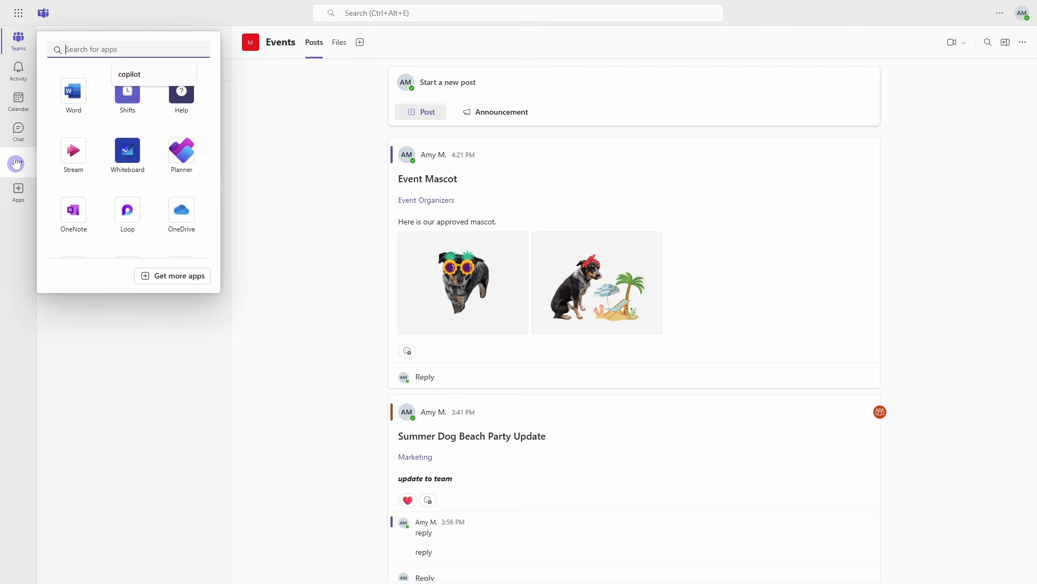
pyautogui.write('onedrive')
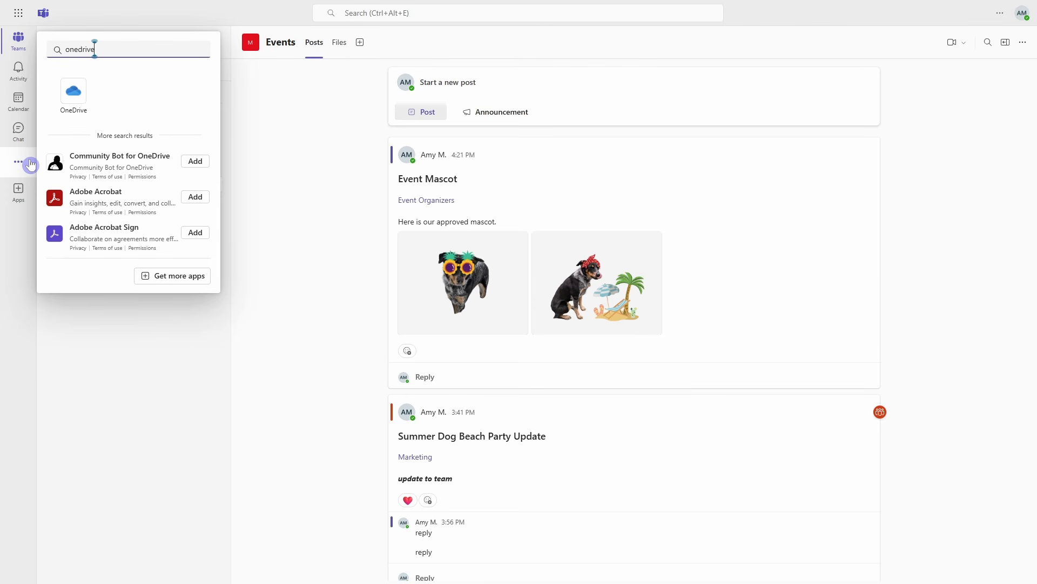
pyautogui.click(88, 91)
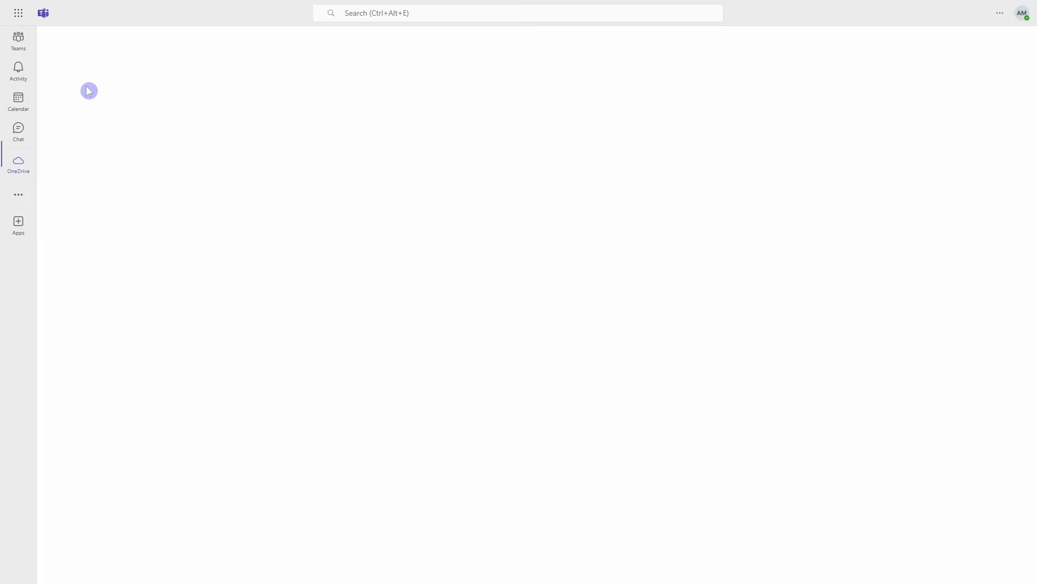
pyautogui.rightClick(19, 161)
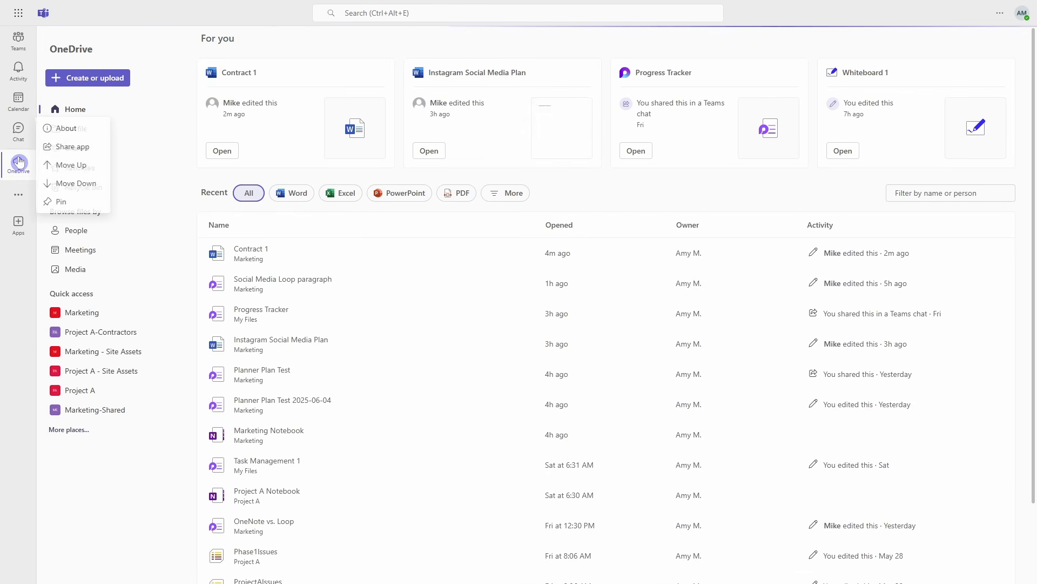
pyautogui.click(79, 203)
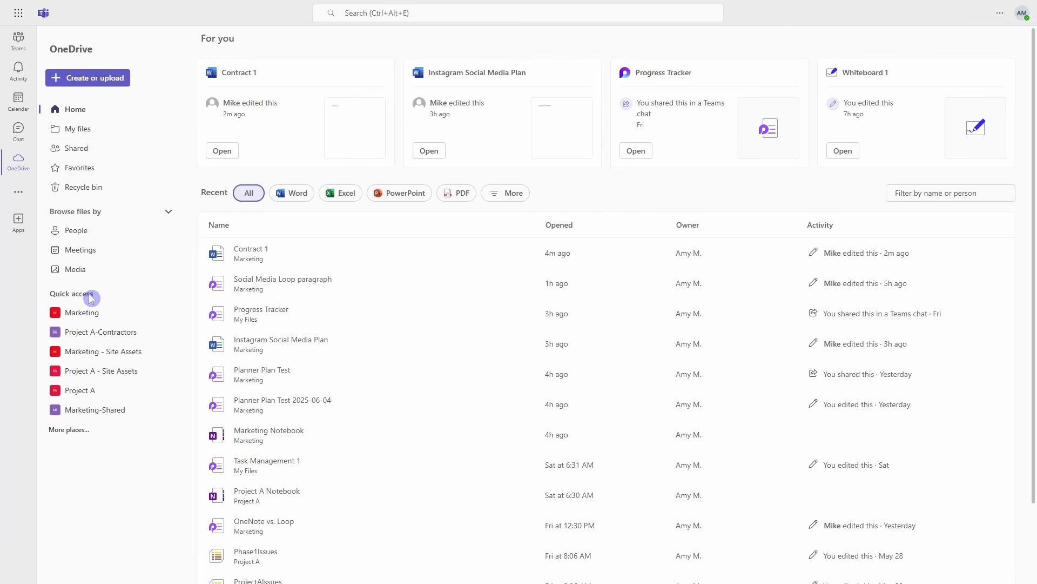
# - Pin the Marketing library to OneDrive's Quick access and open the Event Contracts folder inside its Events folder
pyautogui.click(75, 322)
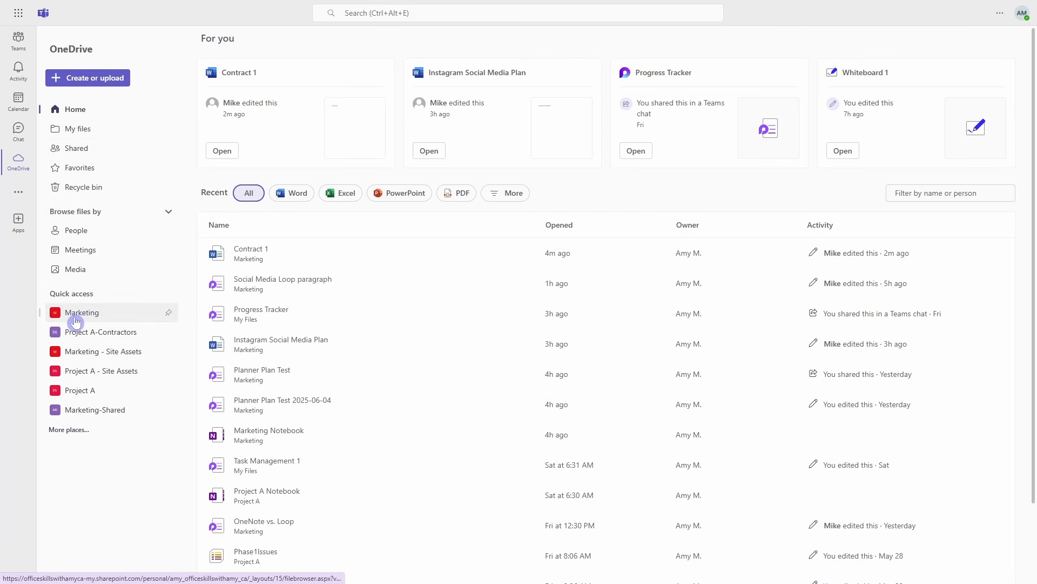
pyautogui.click(168, 315)
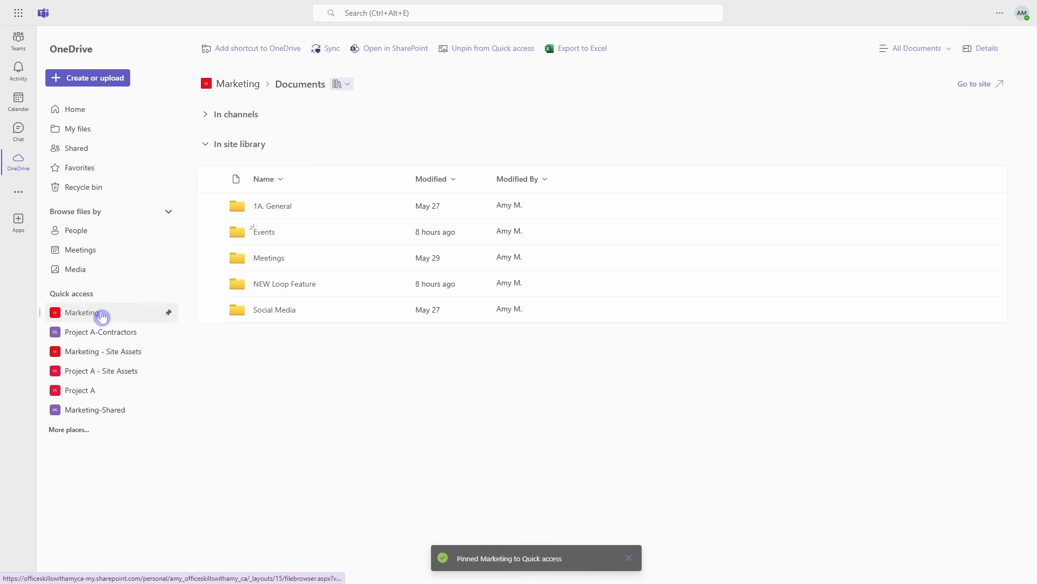
pyautogui.click(264, 232)
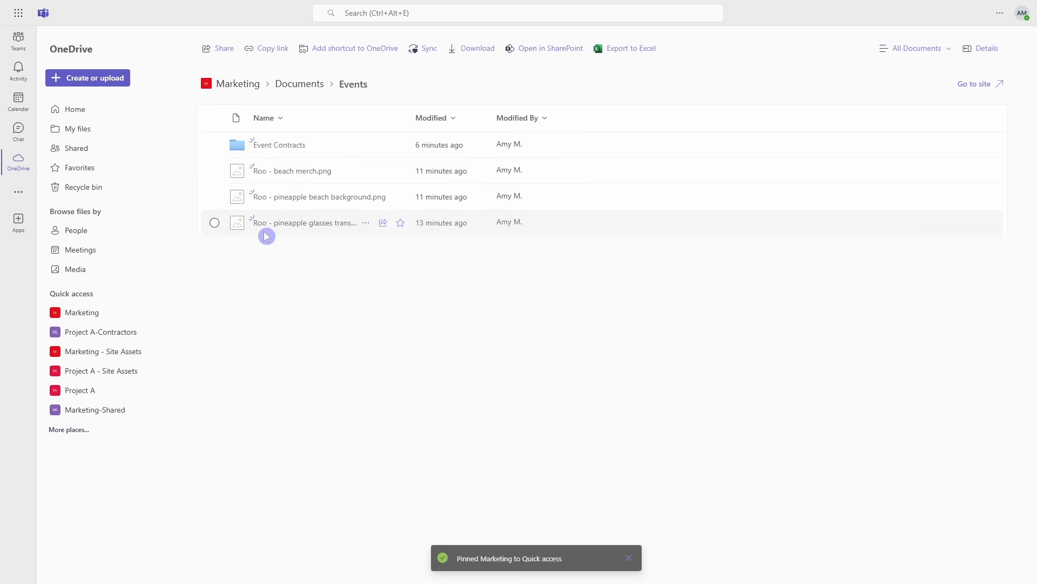
pyautogui.click(296, 147)
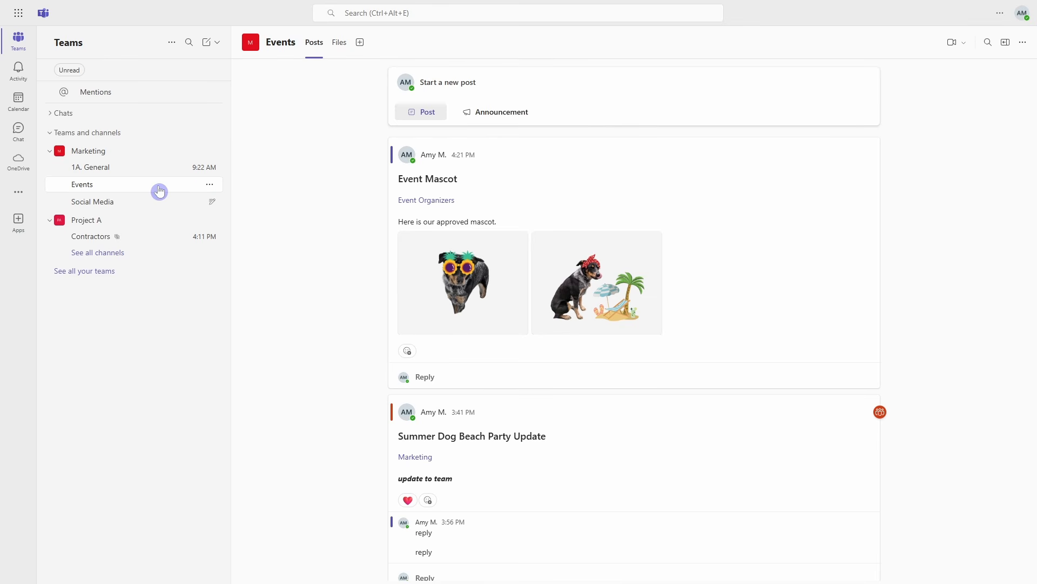
# - Look through the Social Media channel's notes, Loop meeting notes, whiteboard, Planner plan and list
pyautogui.click(157, 208)
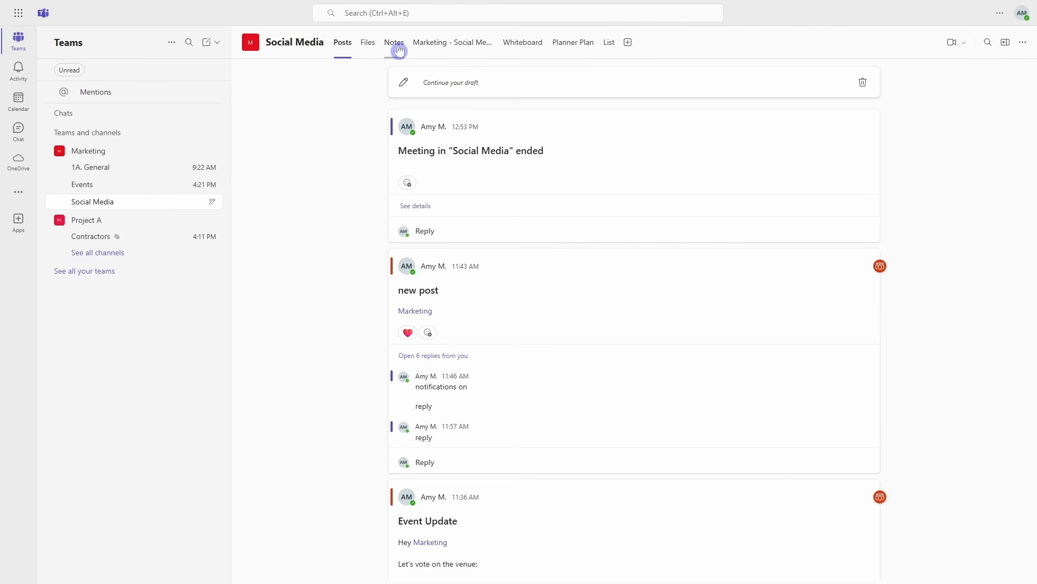
pyautogui.click(398, 46)
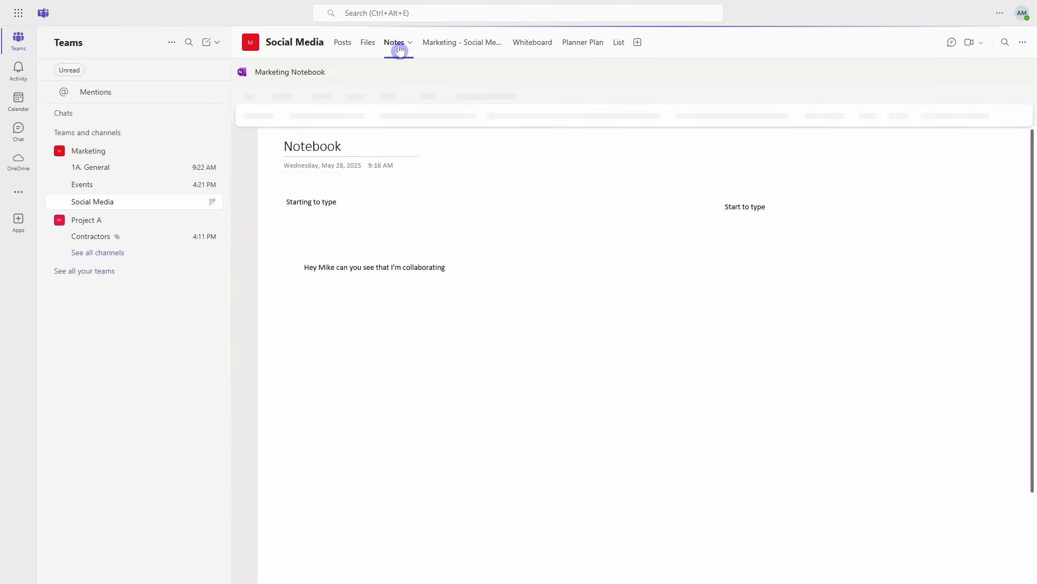
pyautogui.click(458, 47)
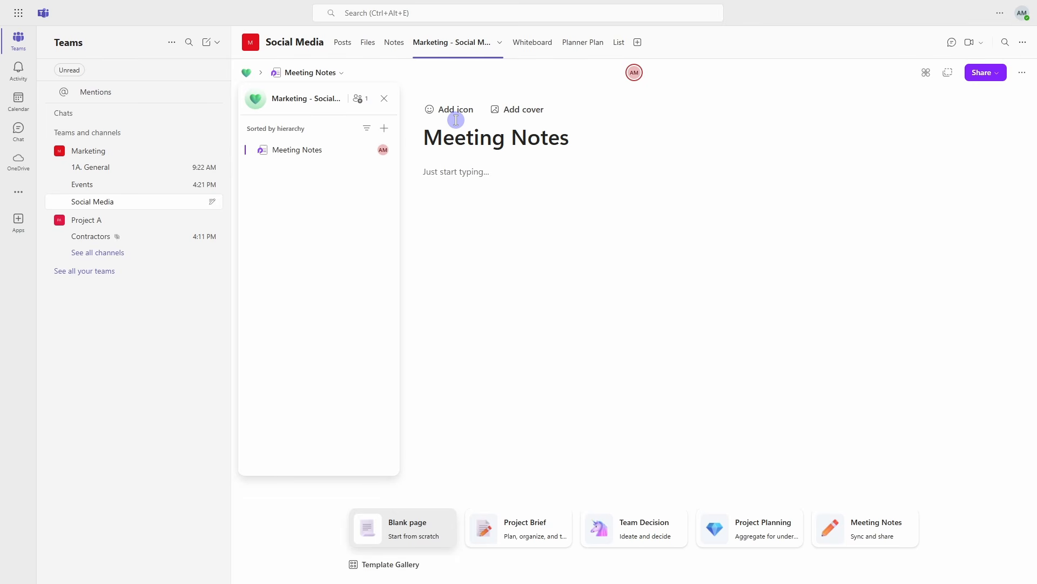
pyautogui.click(549, 50)
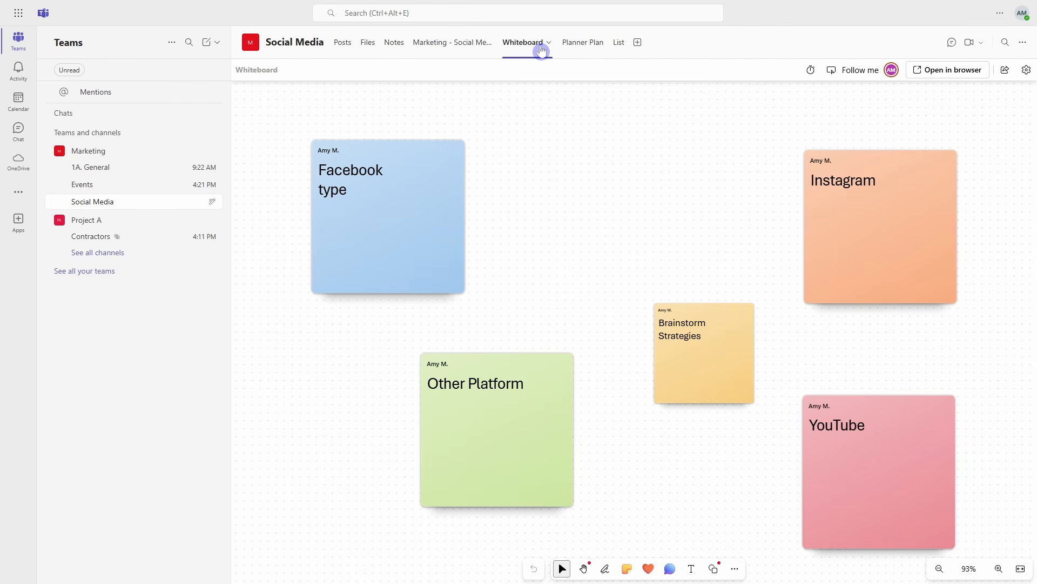
pyautogui.click(597, 39)
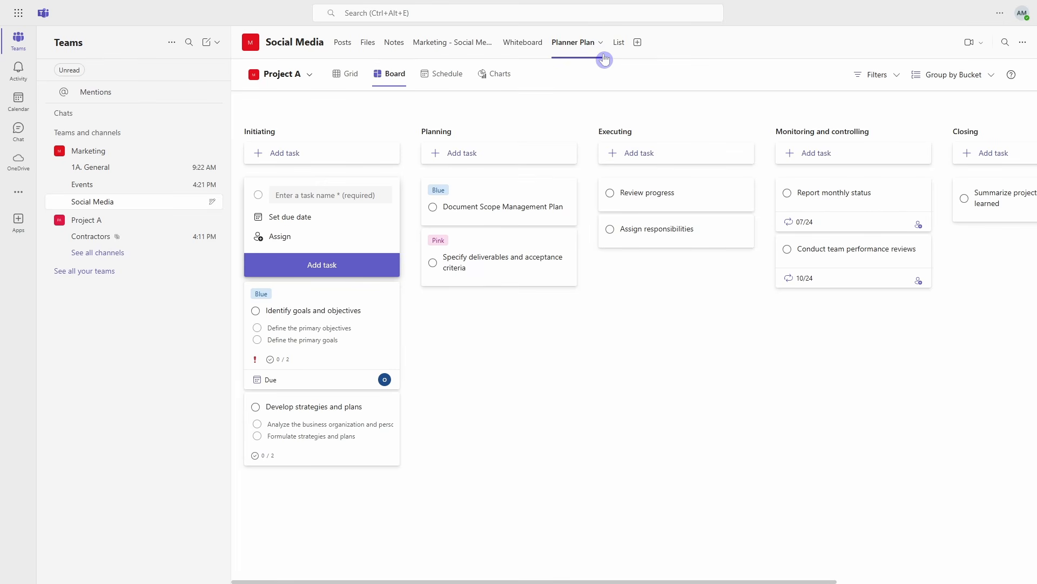
pyautogui.click(621, 52)
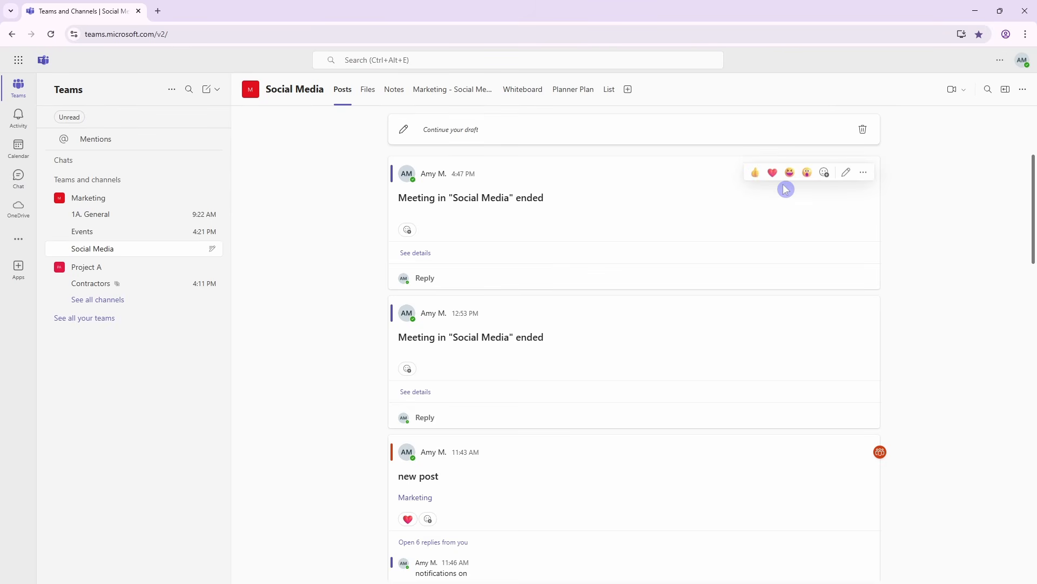
# - Start an instant meeting in the Social Media channel and fit its window at full height beside the other account's window
pyautogui.click(965, 94)
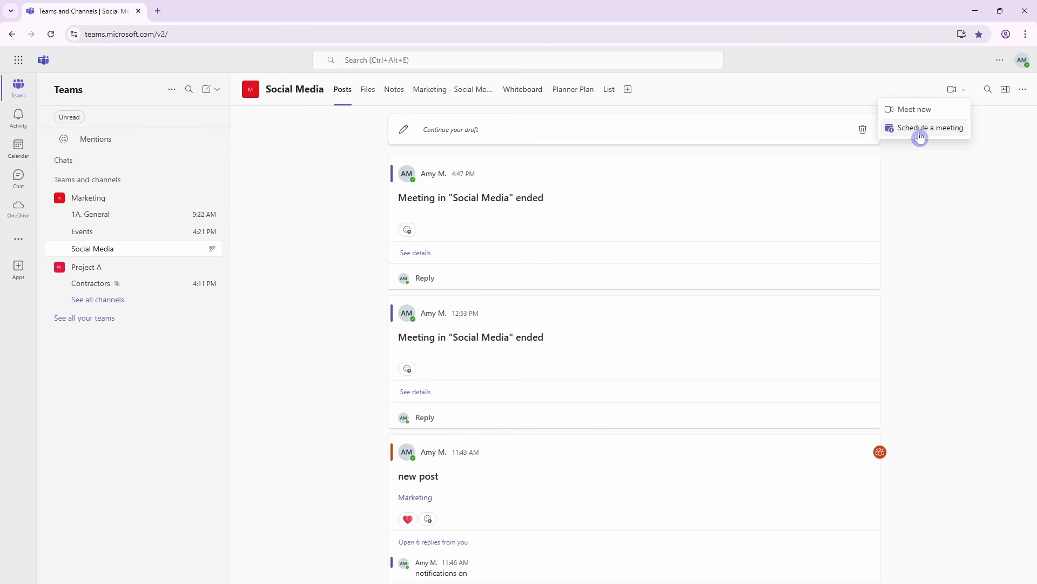
pyautogui.click(964, 89)
pyautogui.click(964, 90)
pyautogui.click(918, 110)
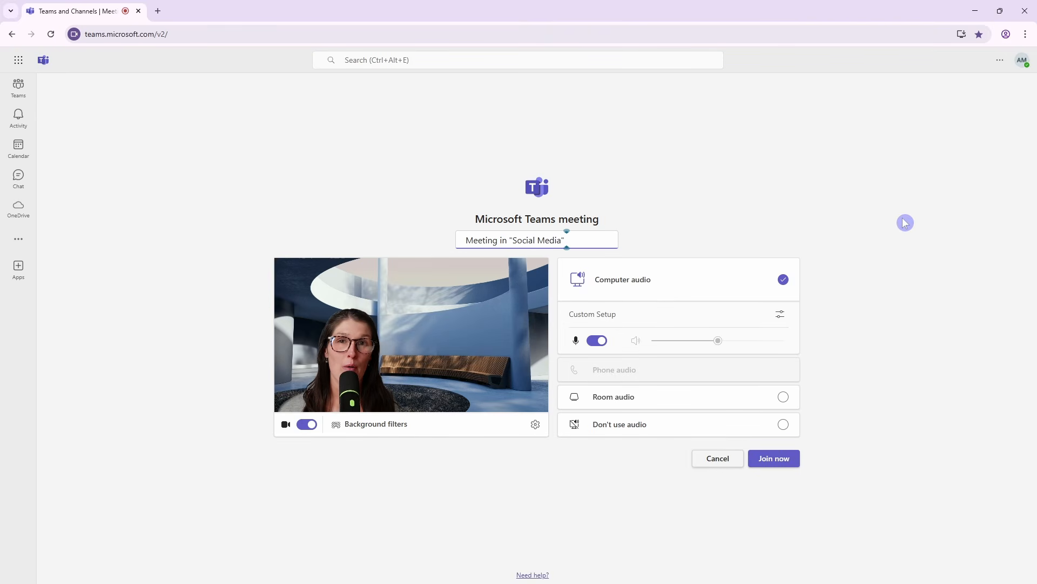
pyautogui.click(1001, 11)
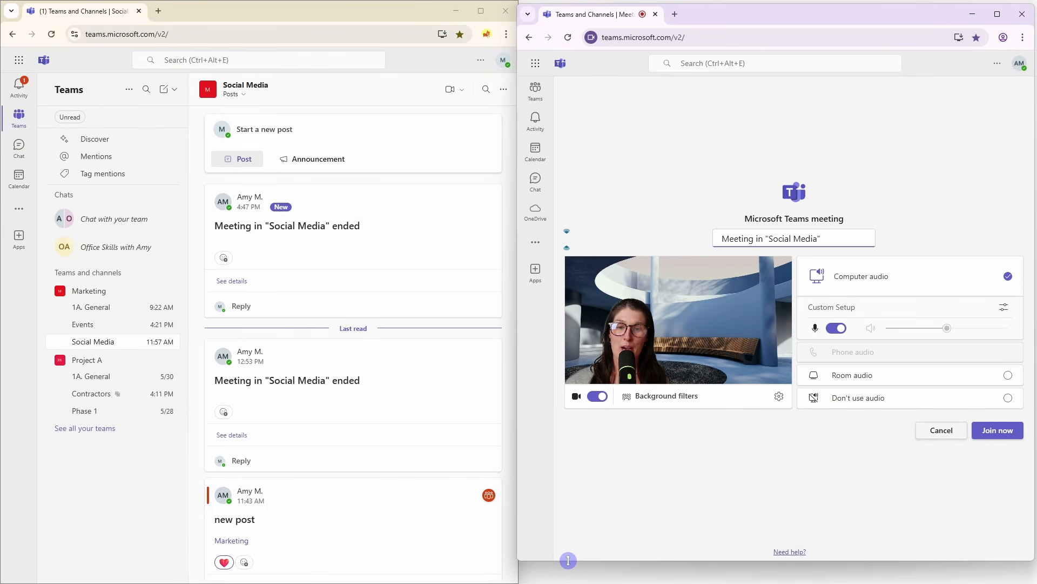
pyautogui.moveTo(569, 560); pyautogui.dragTo(569, 582)
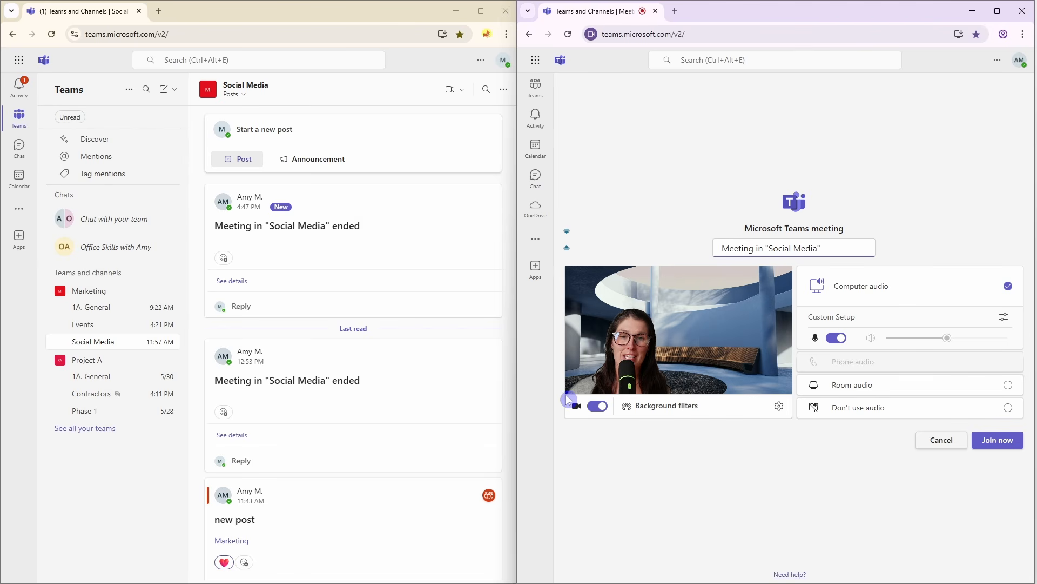
# - Apply the "In the zone 1" video background and join the "Meeting in "Social Media"" meeting
pyautogui.click(667, 412)
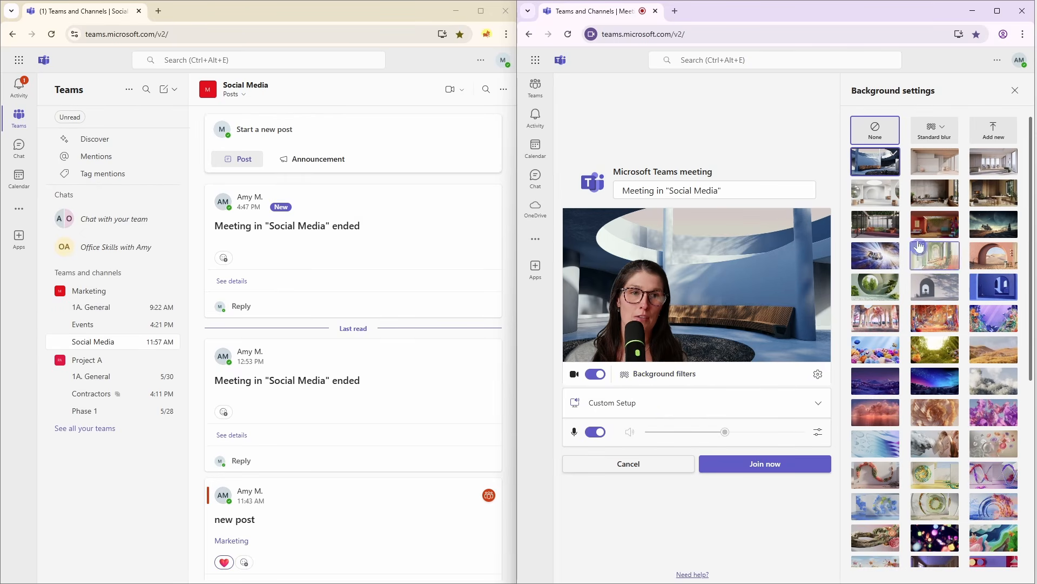
pyautogui.click(935, 162)
pyautogui.click(924, 135)
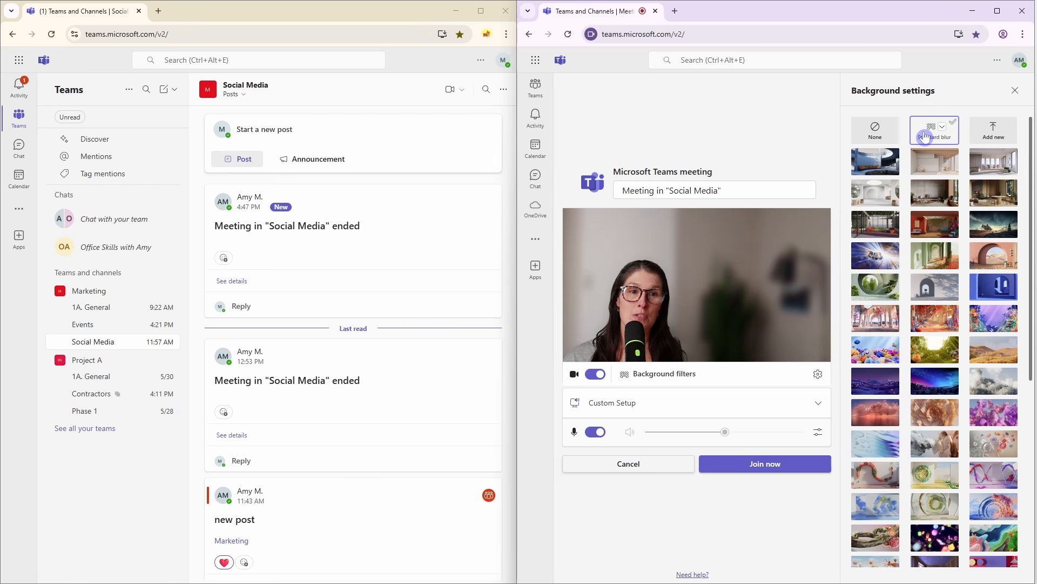
pyautogui.click(922, 163)
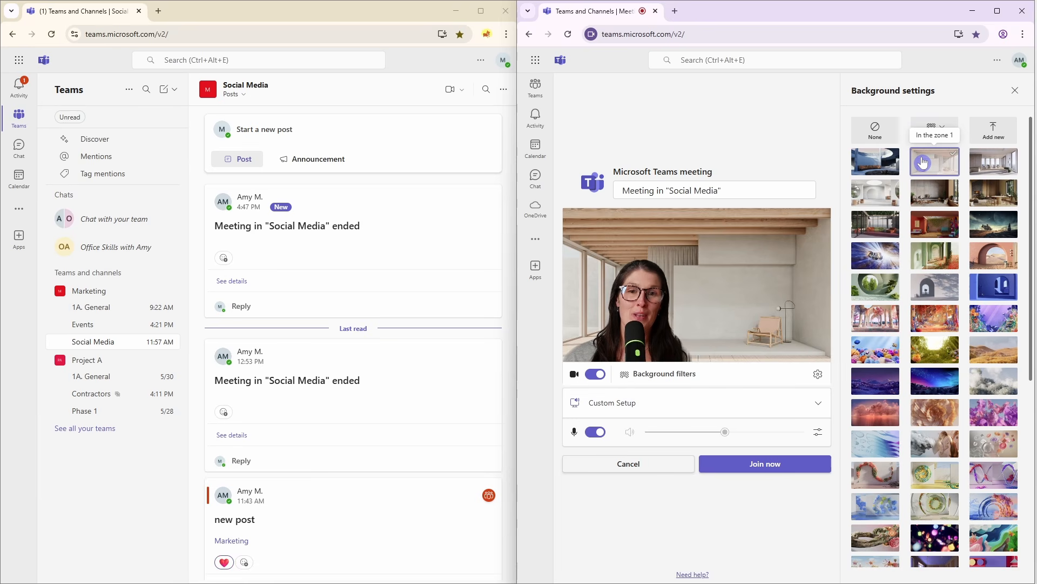
pyautogui.click(659, 373)
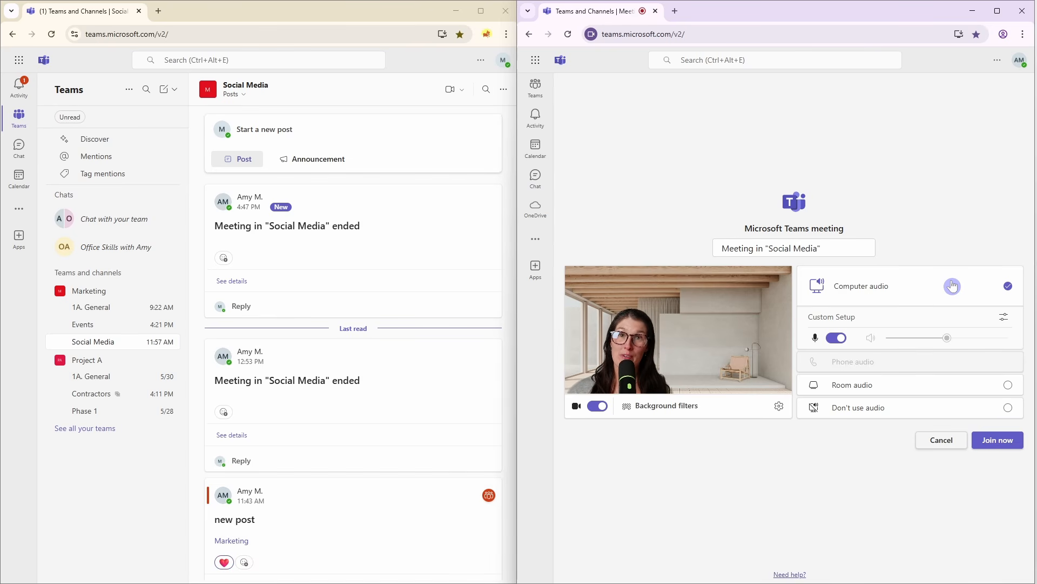
pyautogui.click(998, 442)
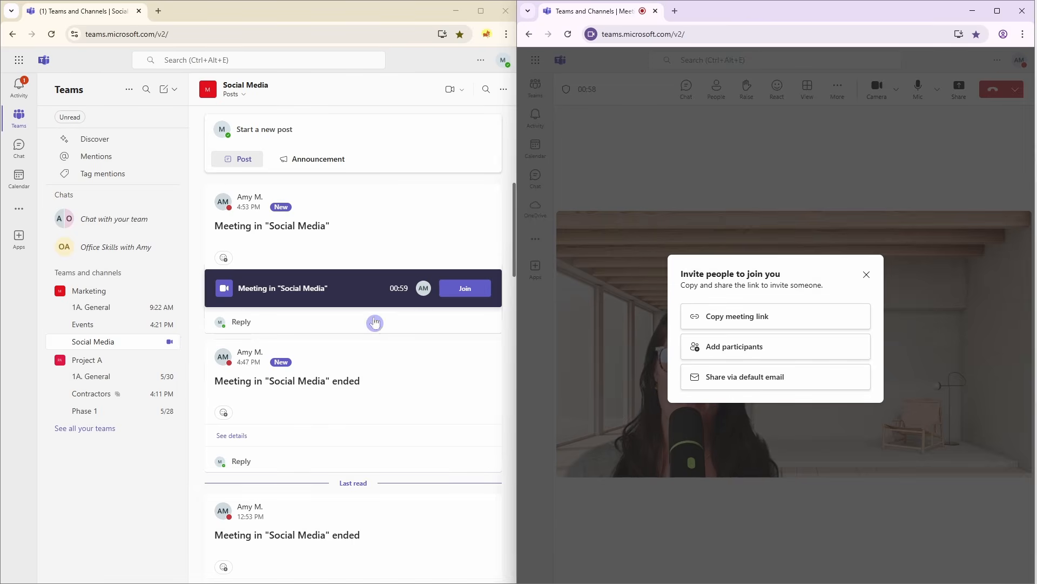
# - Request the suggested team member to join the meeting, decline the call from their account, and maximize the meeting window
pyautogui.click(458, 295)
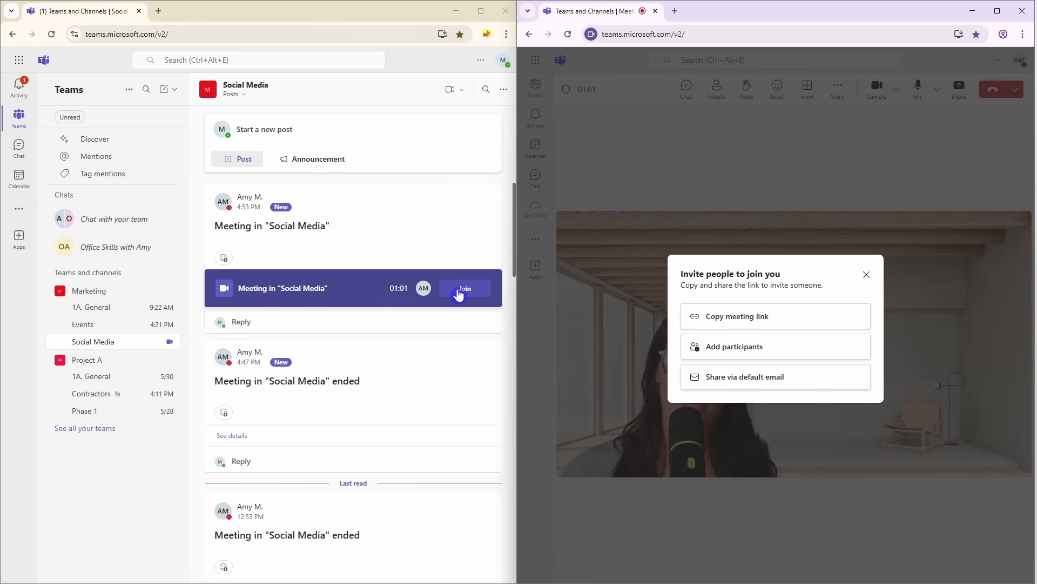
pyautogui.moveTo(457, 354)
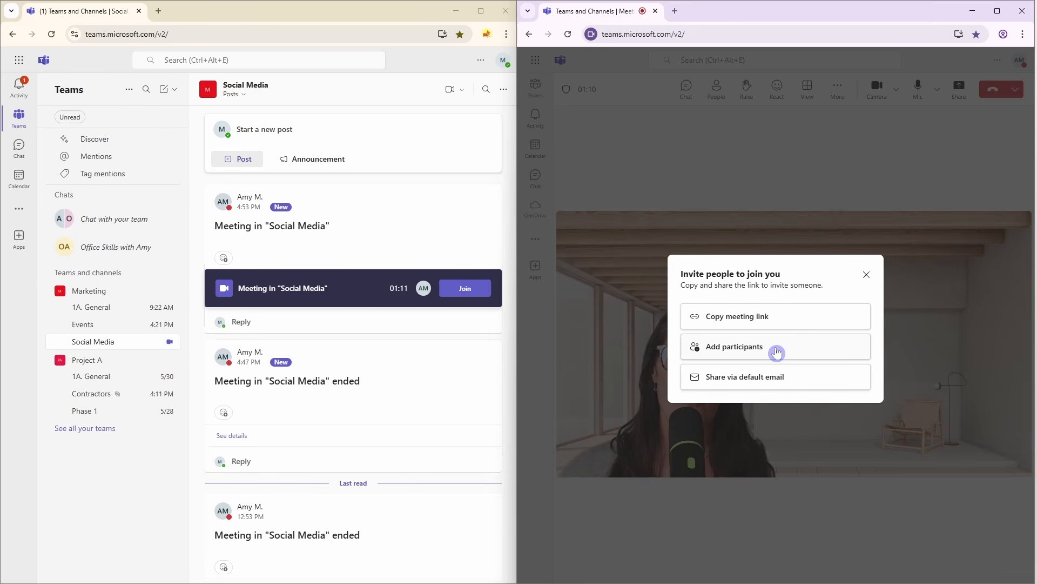
pyautogui.click(837, 349)
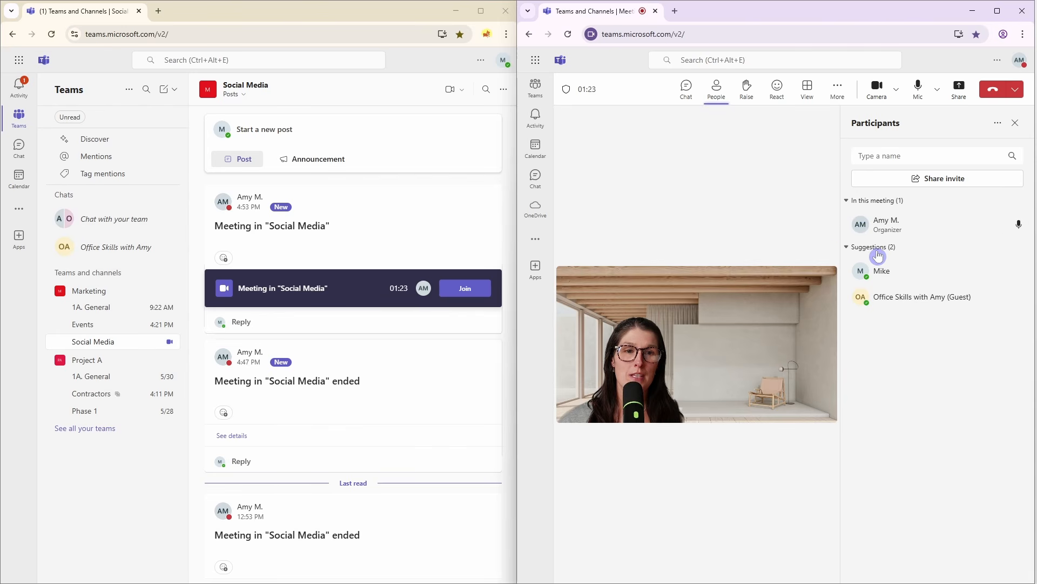
pyautogui.moveTo(893, 281)
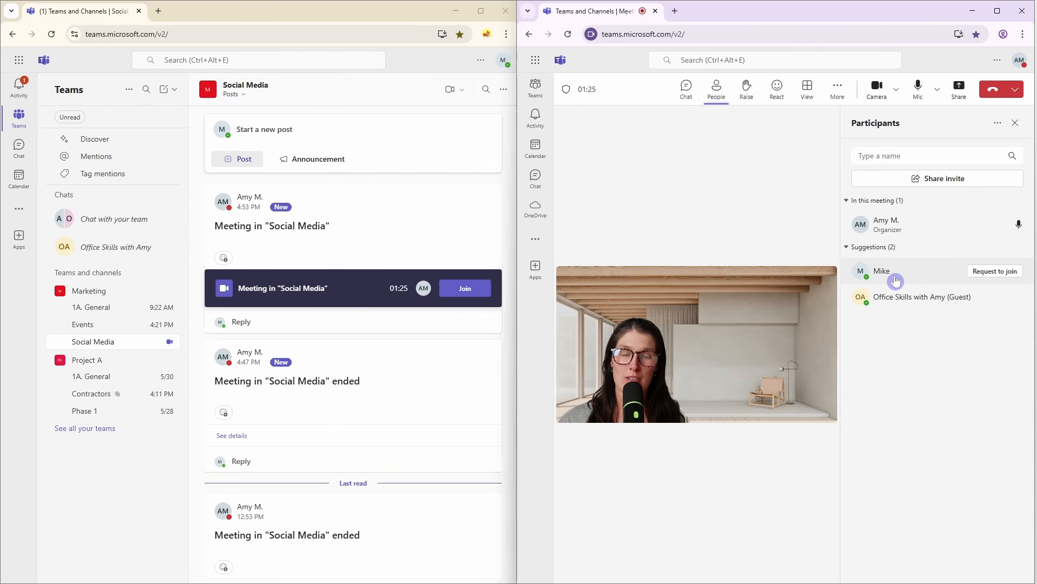
pyautogui.click(988, 275)
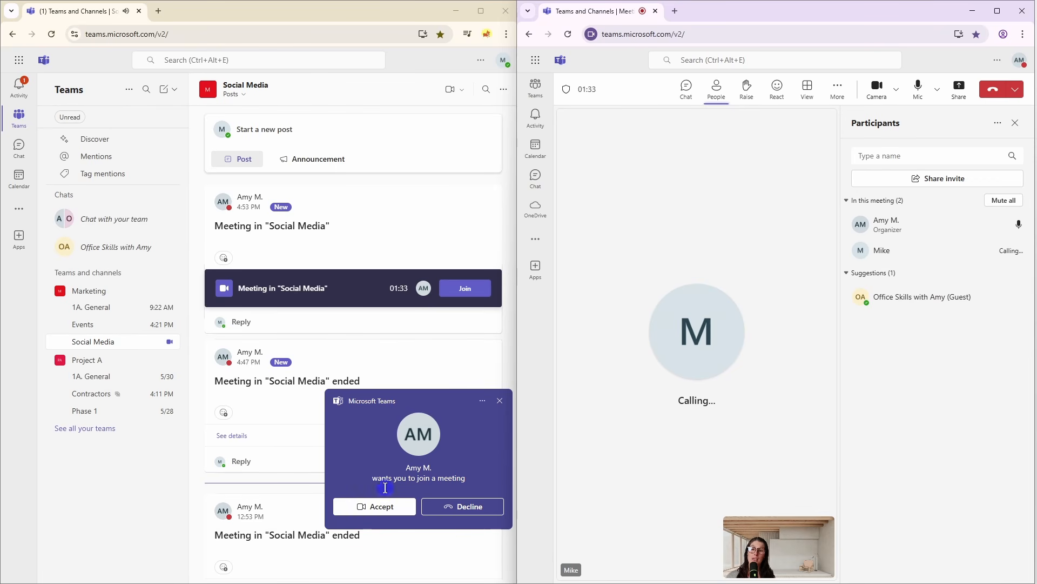
pyautogui.click(449, 510)
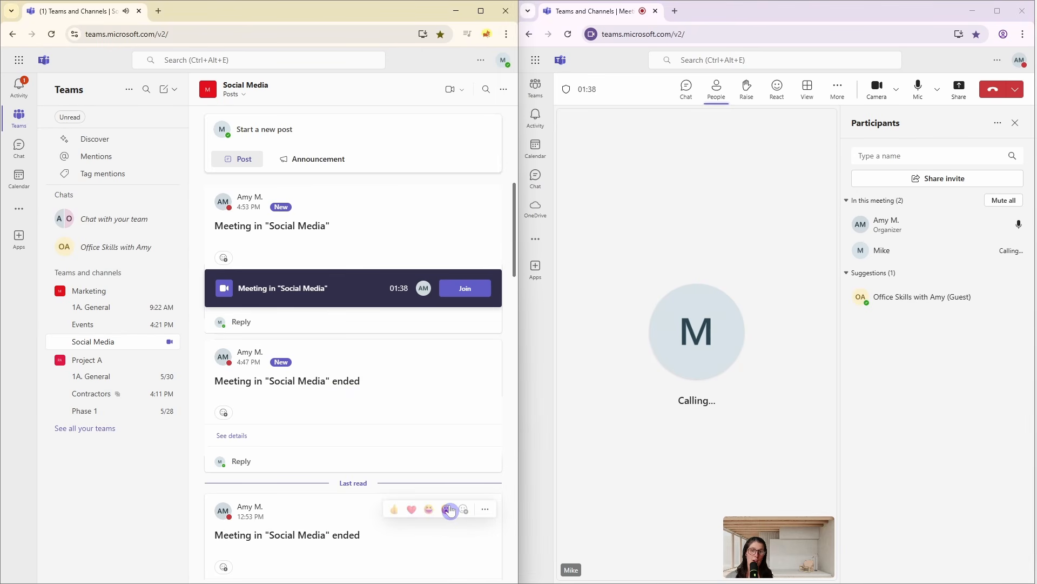
pyautogui.click(1000, 13)
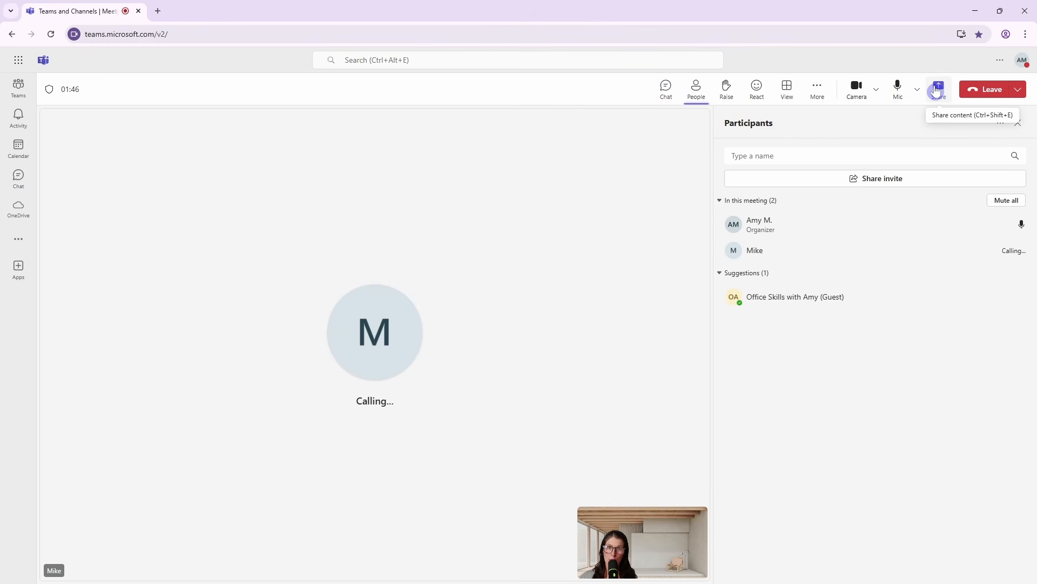
# - Show the meeting chat, raise and lower your hand, and send a heart reaction
pyautogui.click(668, 88)
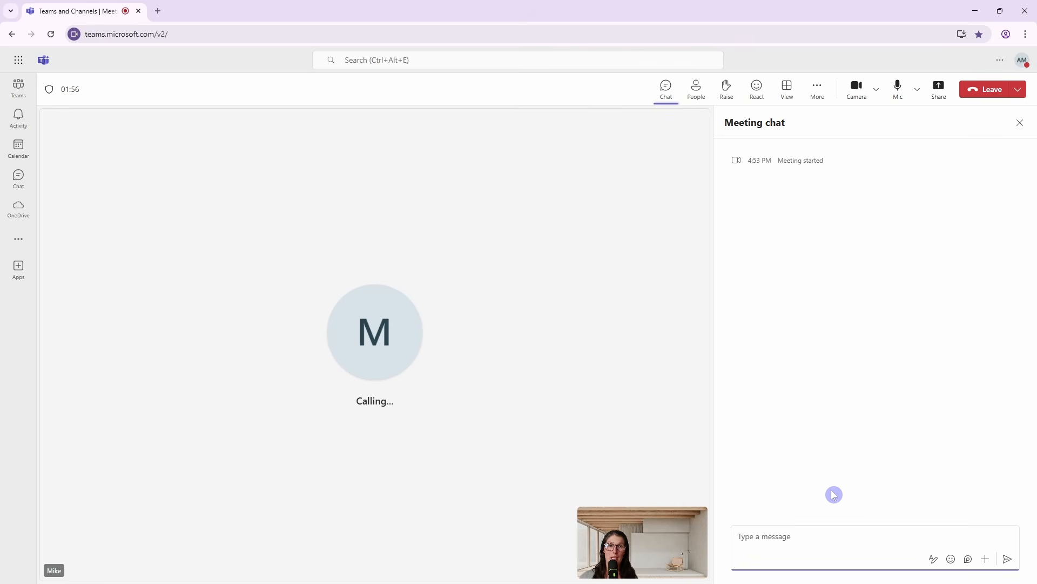
pyautogui.click(727, 93)
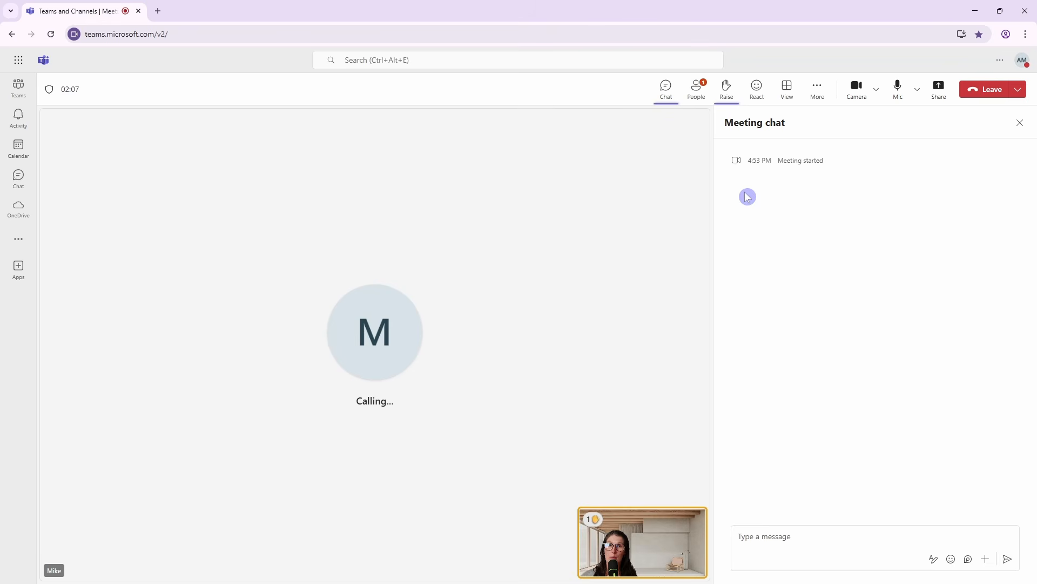
pyautogui.click(727, 88)
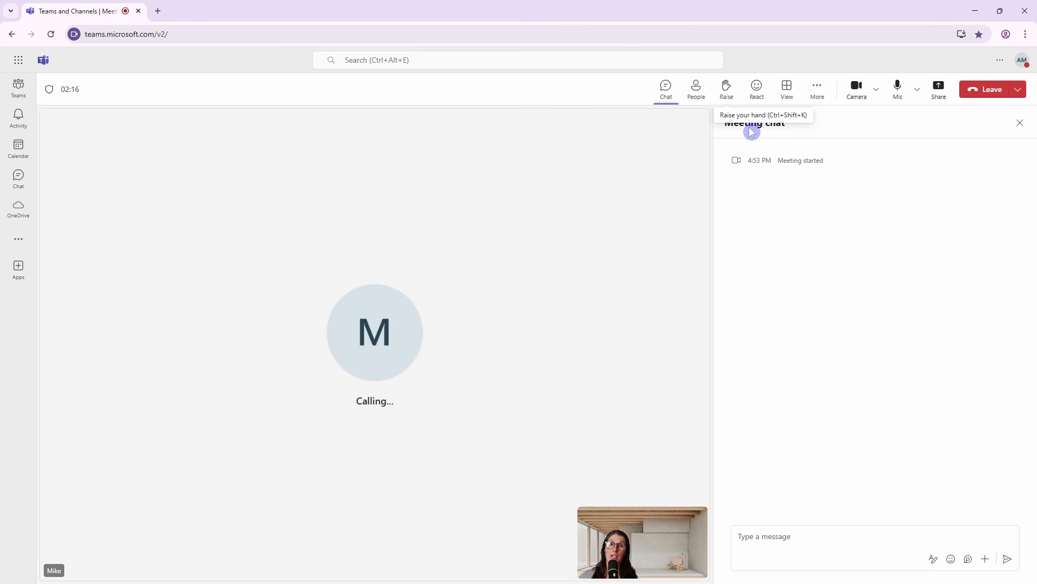
pyautogui.click(758, 91)
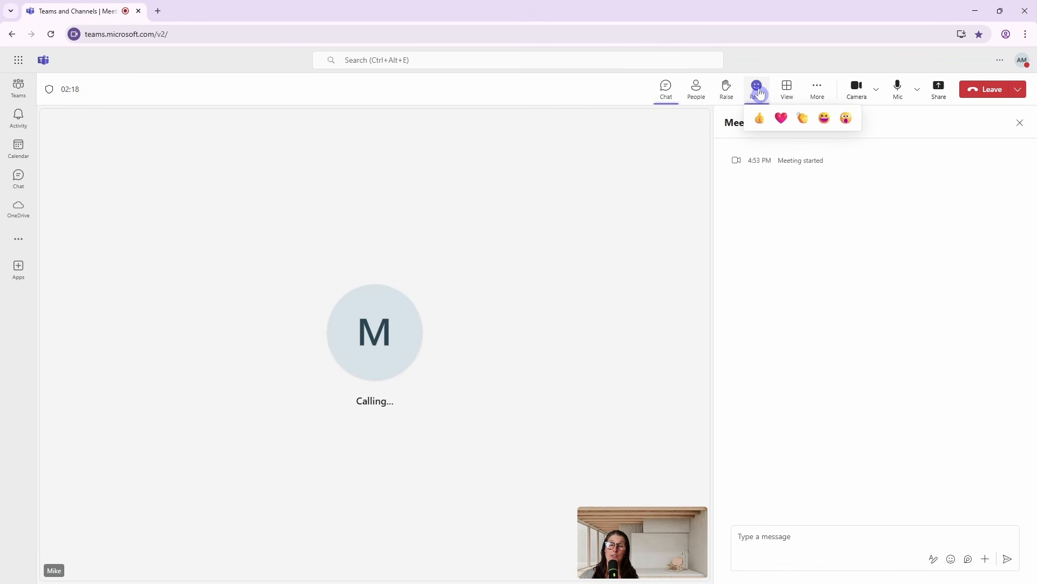
pyautogui.click(782, 119)
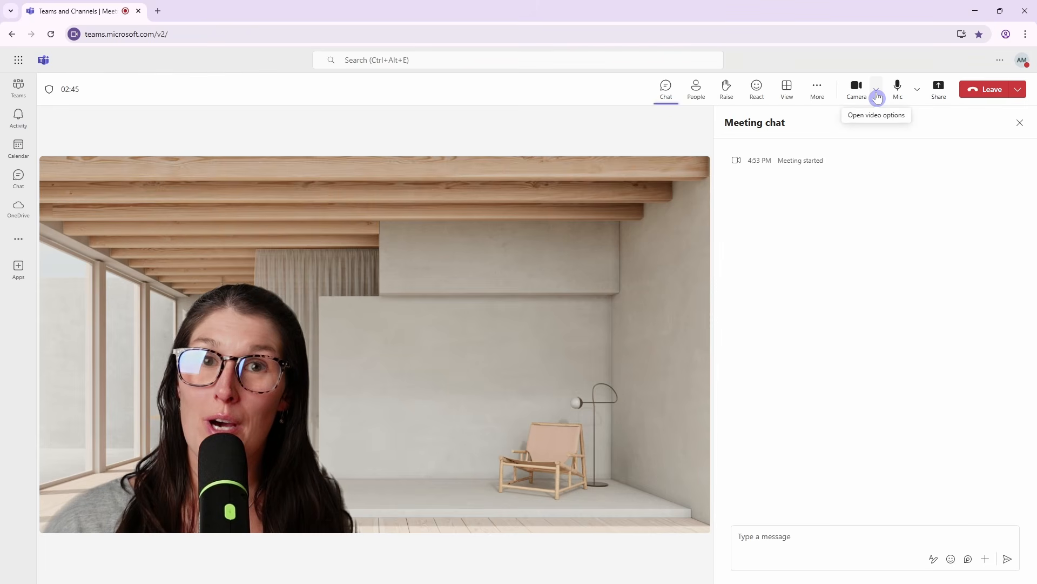
# - Review the meeting's camera and background options and its speaker and microphone options
pyautogui.click(877, 96)
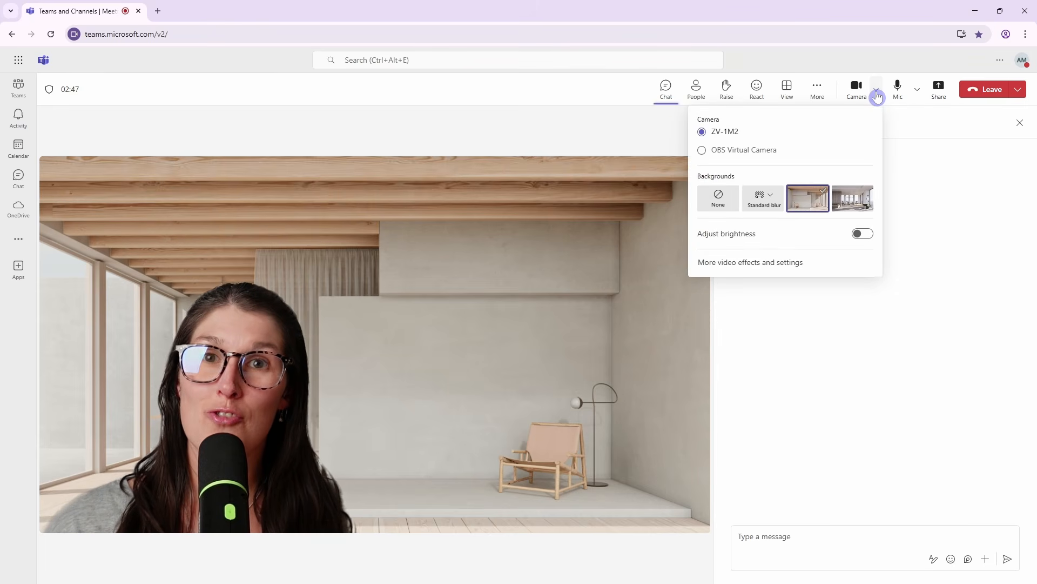
pyautogui.click(920, 90)
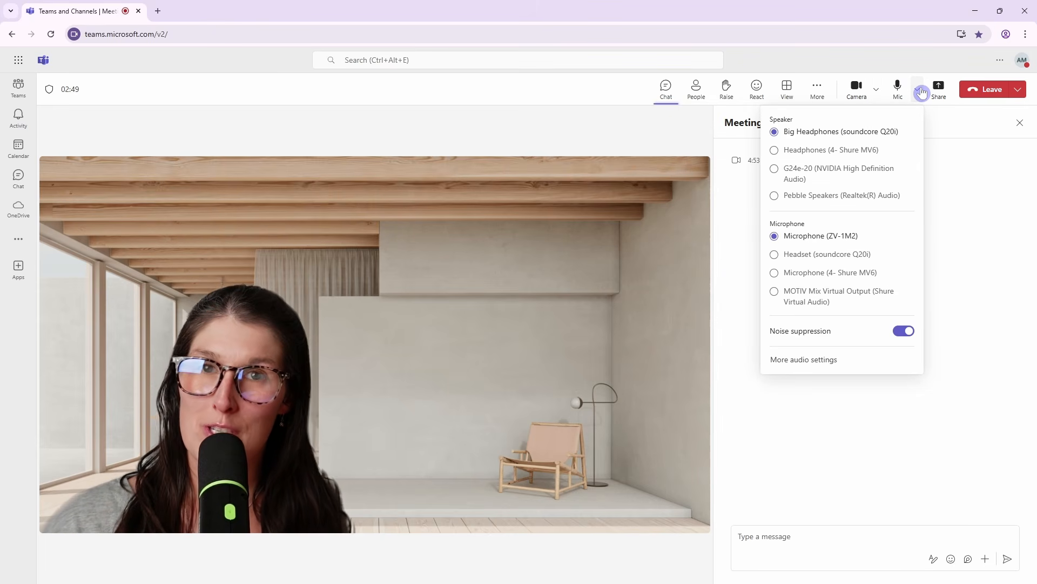
pyautogui.click(945, 131)
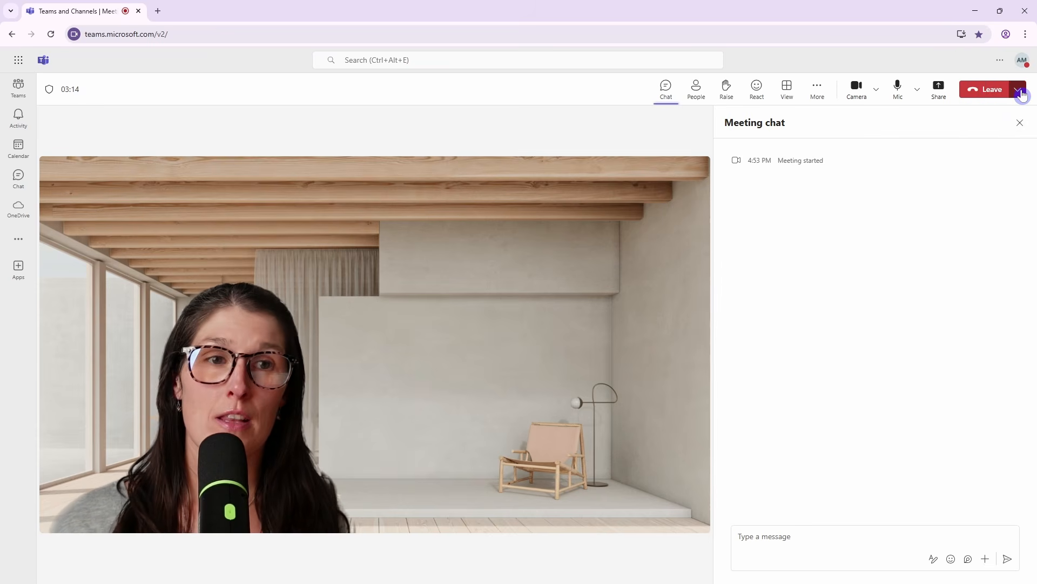
# - End the channel meeting for everyone
pyautogui.click(1018, 91)
pyautogui.click(997, 136)
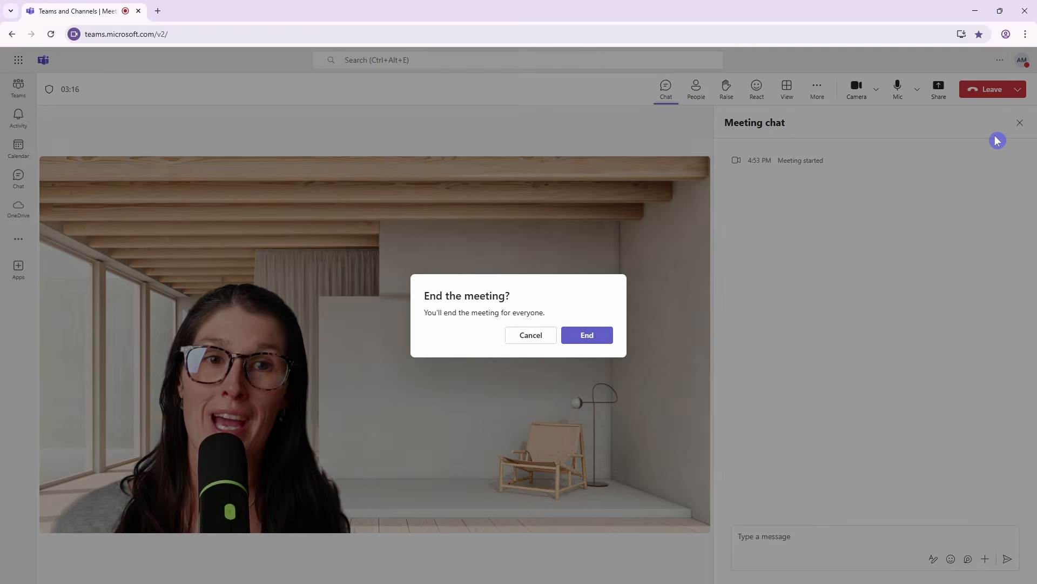
pyautogui.click(600, 335)
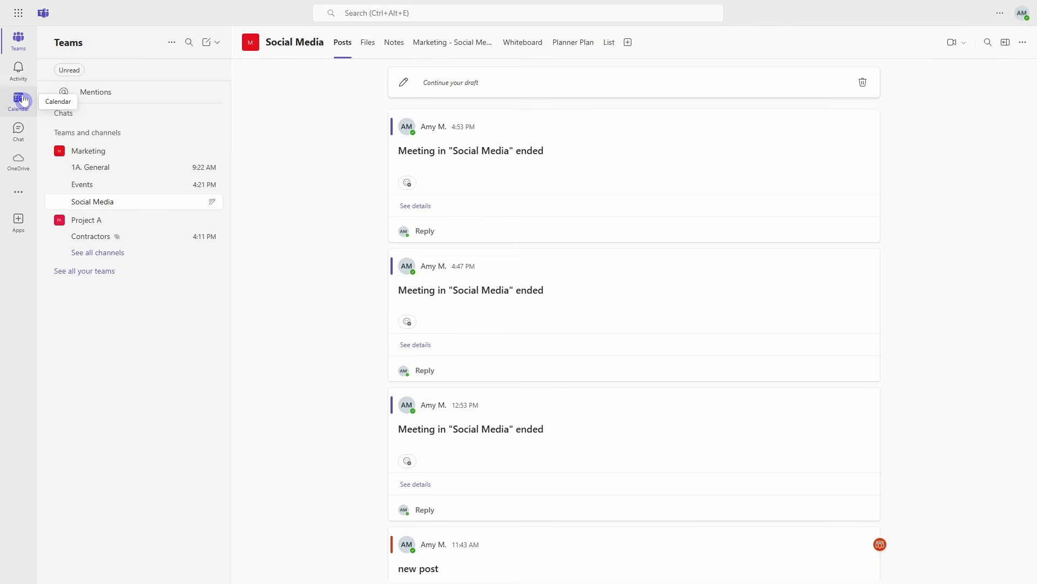
# - Open the calendar and review the available types of new events and meetings
pyautogui.click(22, 100)
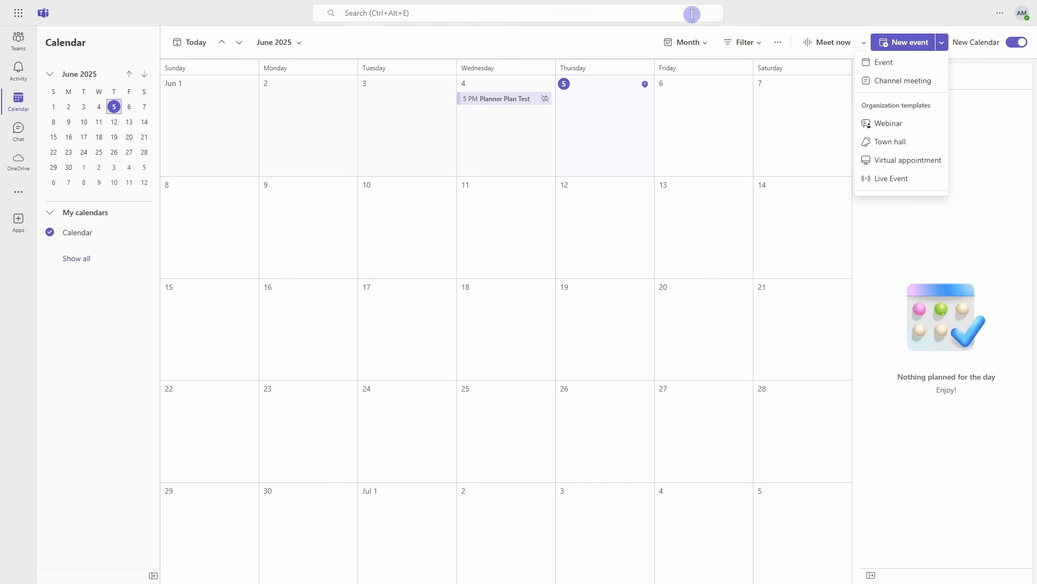
pyautogui.click(636, 43)
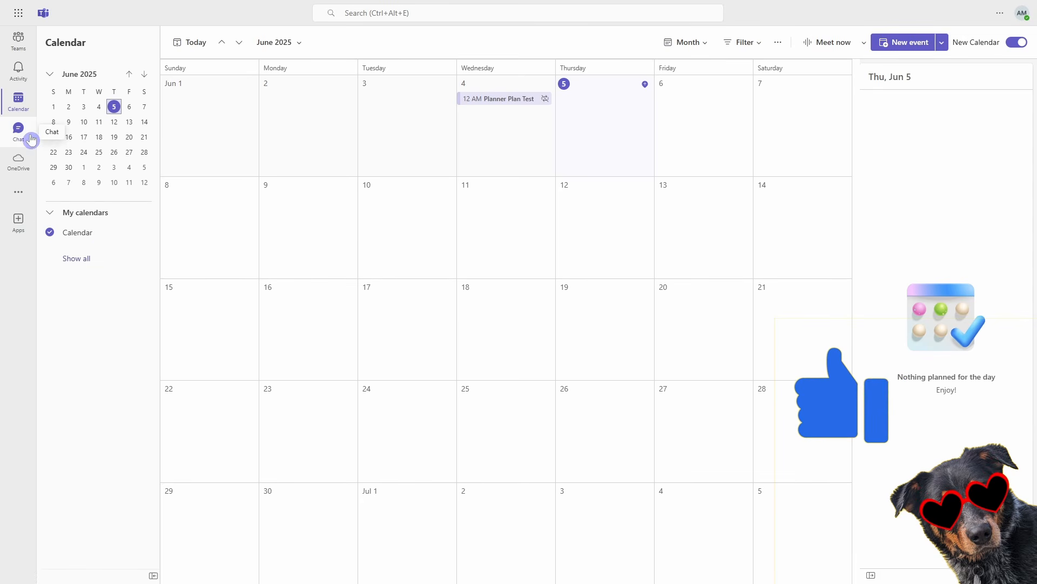
# - Go to Chat and open the existing one-to-one conversation with the team member listed under Favorites
pyautogui.click(30, 139)
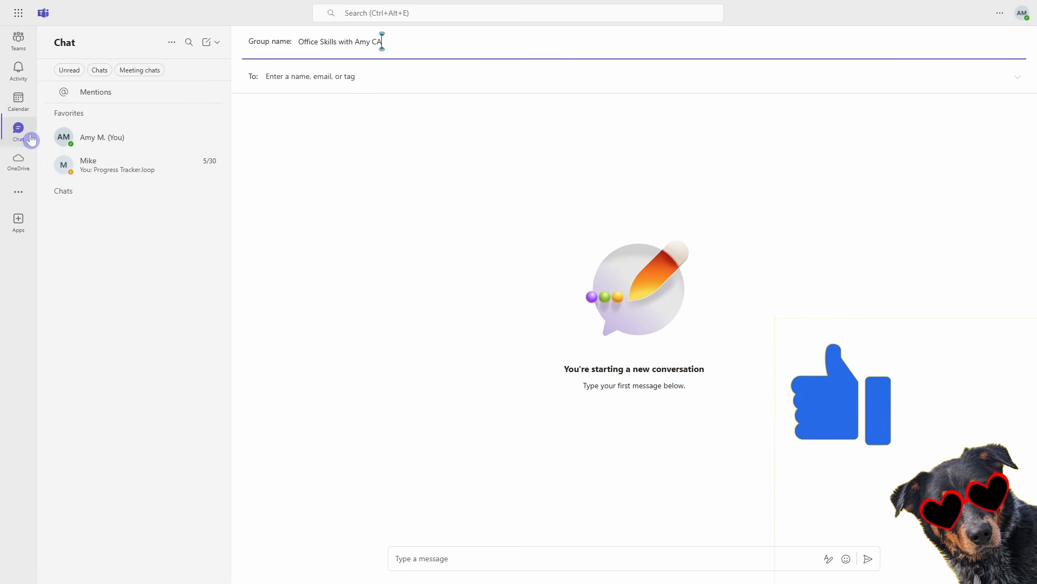
pyautogui.click(123, 269)
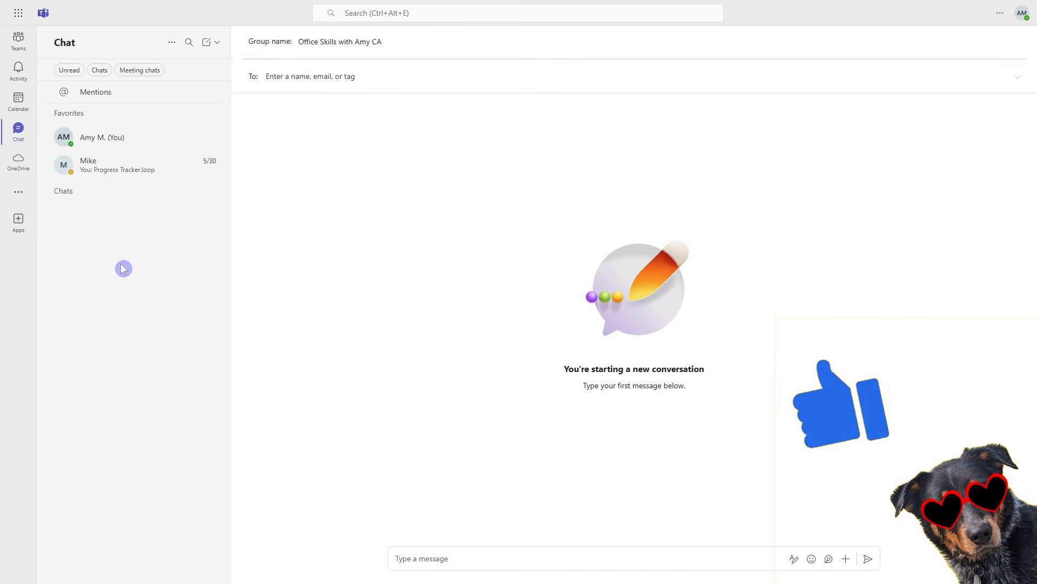
pyautogui.click(118, 179)
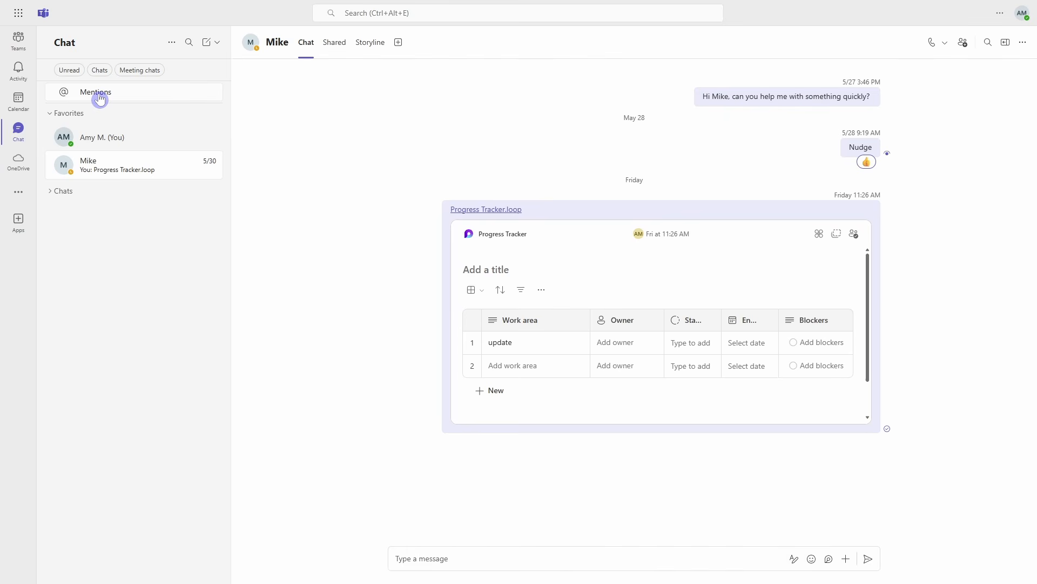
# - Start a new chat message and add the suggested team member as its recipient
pyautogui.click(216, 44)
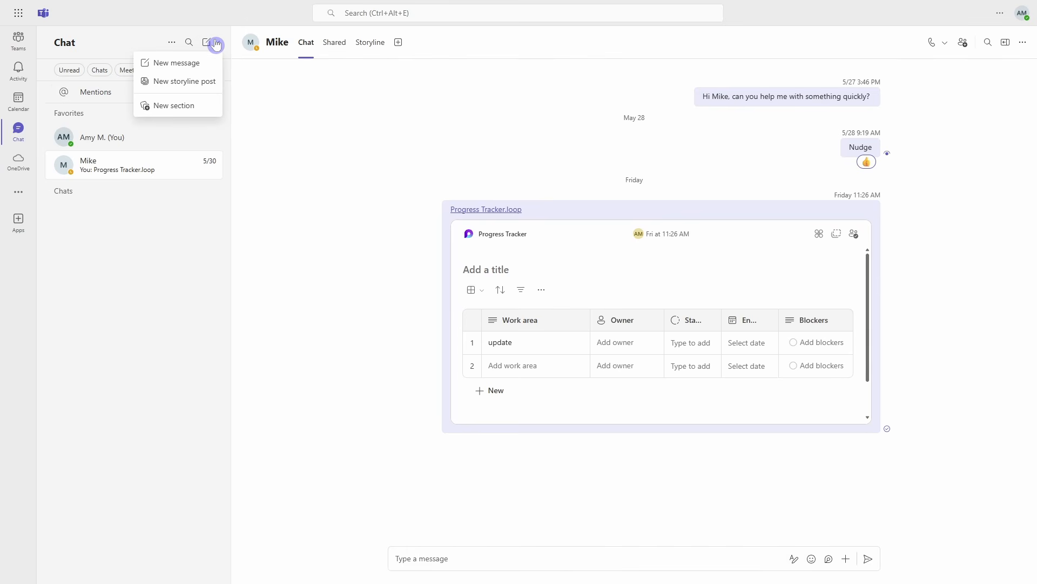
pyautogui.click(201, 63)
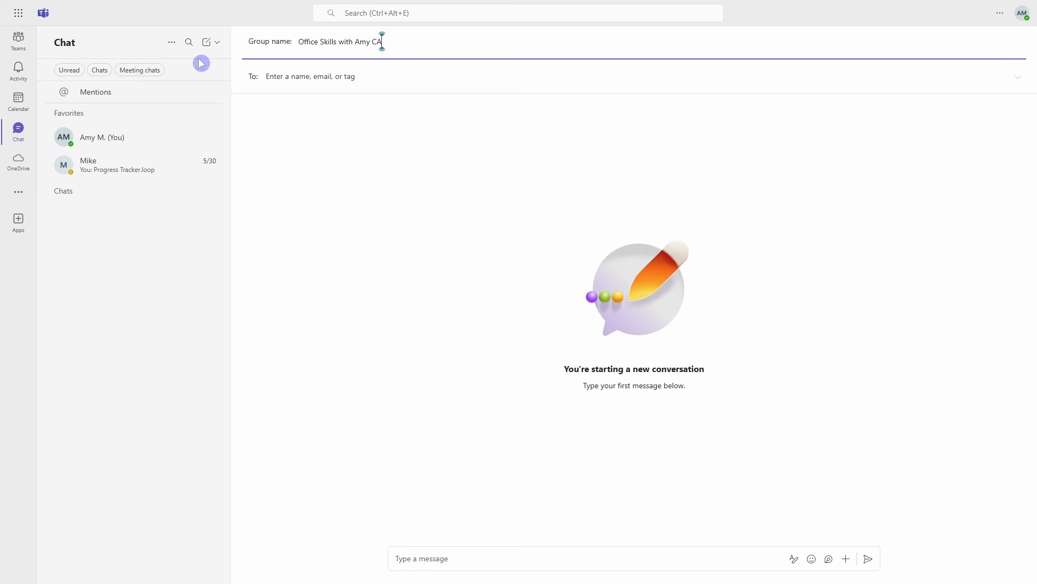
pyautogui.write('mike')
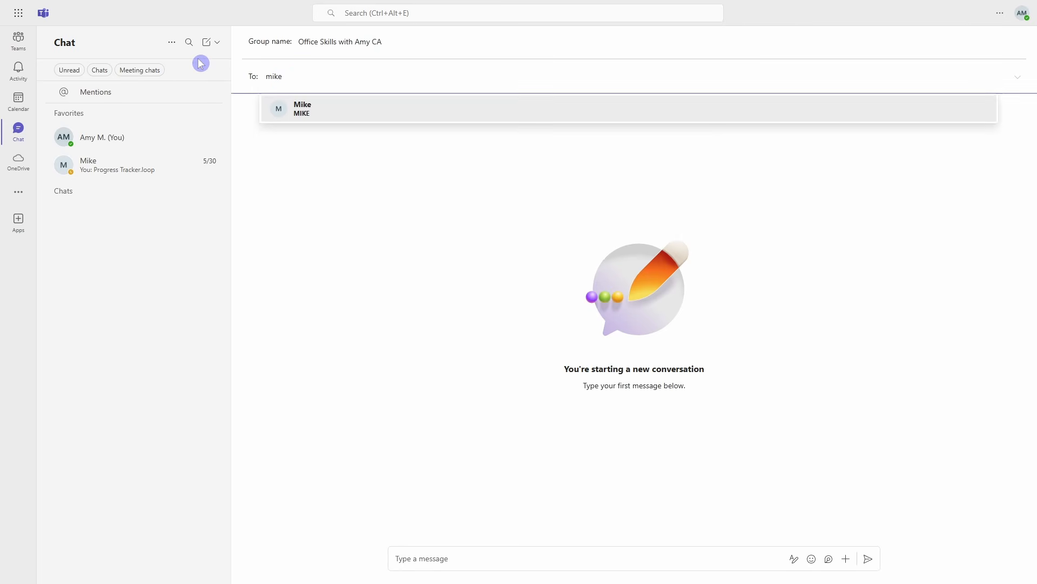
pyautogui.click(331, 111)
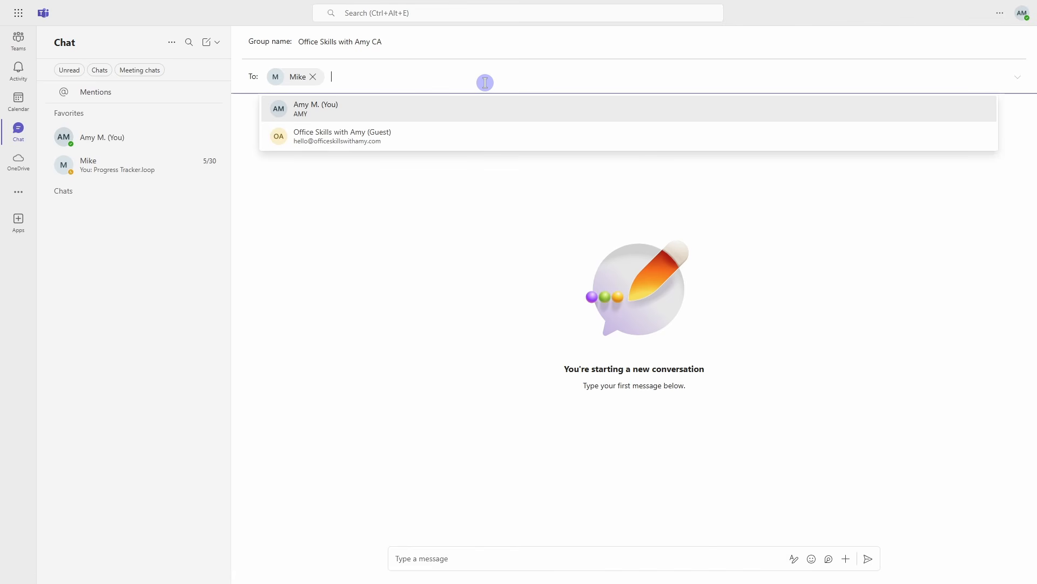
# - Compare the team member's one-to-one chat with the Social Media channel's posts and return to the chat
pyautogui.click(151, 168)
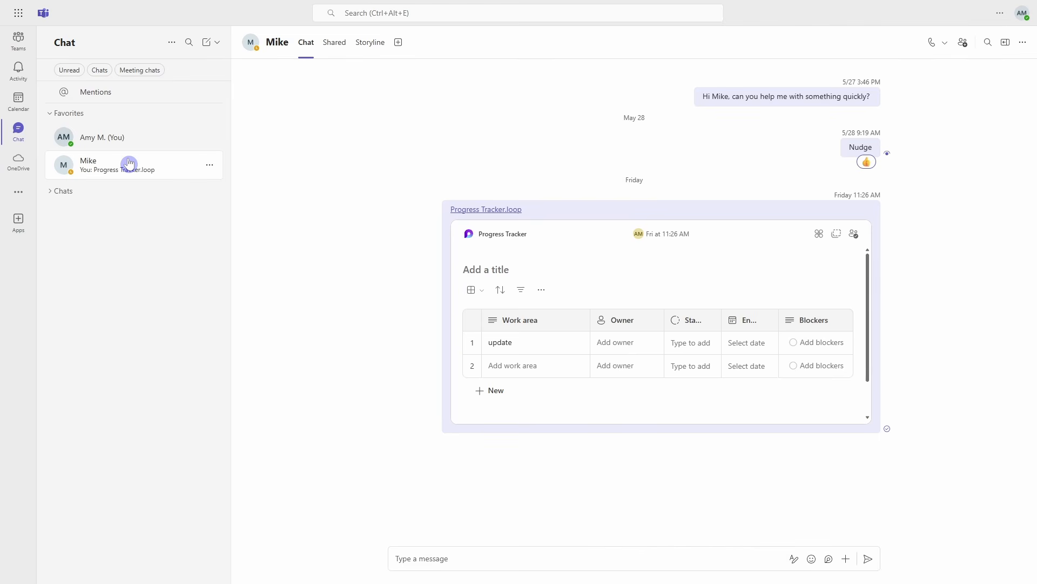
pyautogui.click(18, 38)
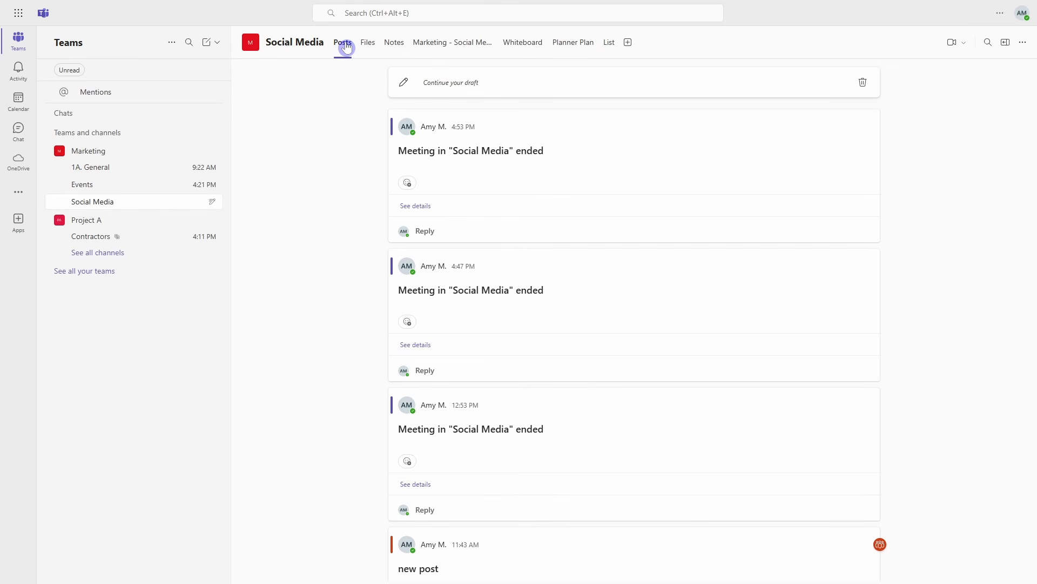
pyautogui.click(32, 133)
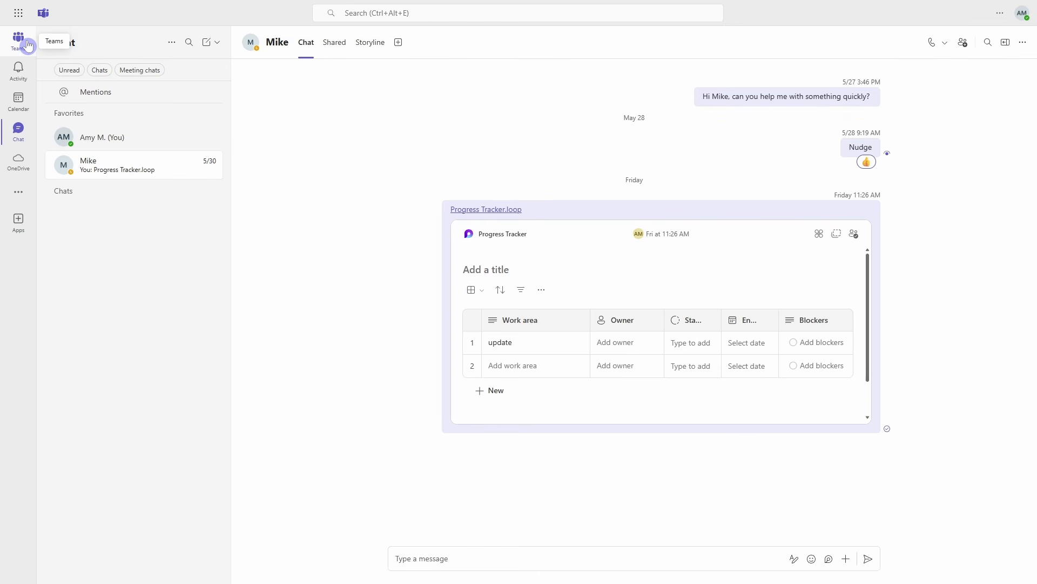
# - Set the viewing of chats, teams and channels to Combined in the settings and show the merged chat list
pyautogui.click(1002, 14)
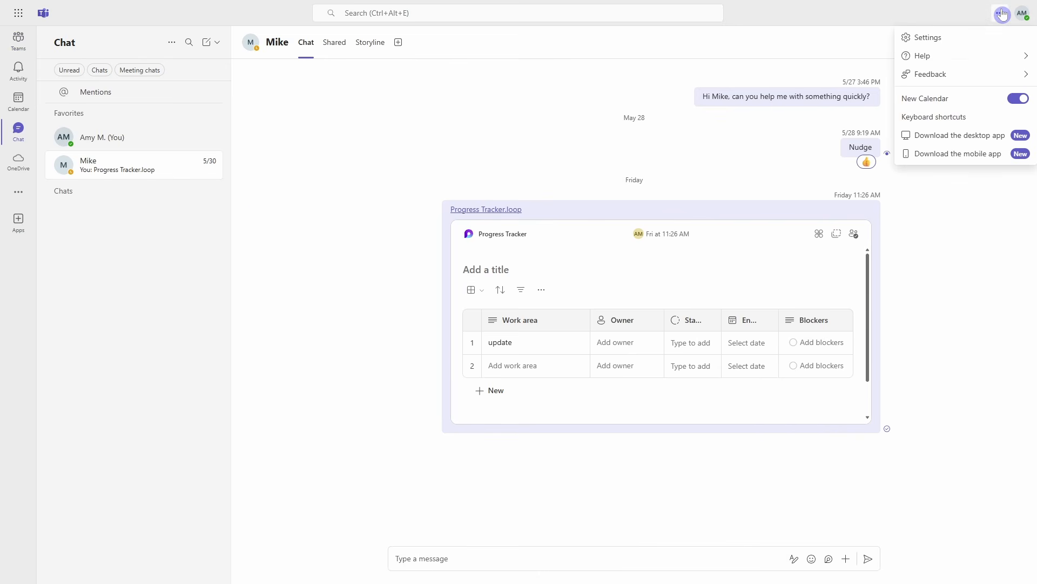
pyautogui.click(975, 43)
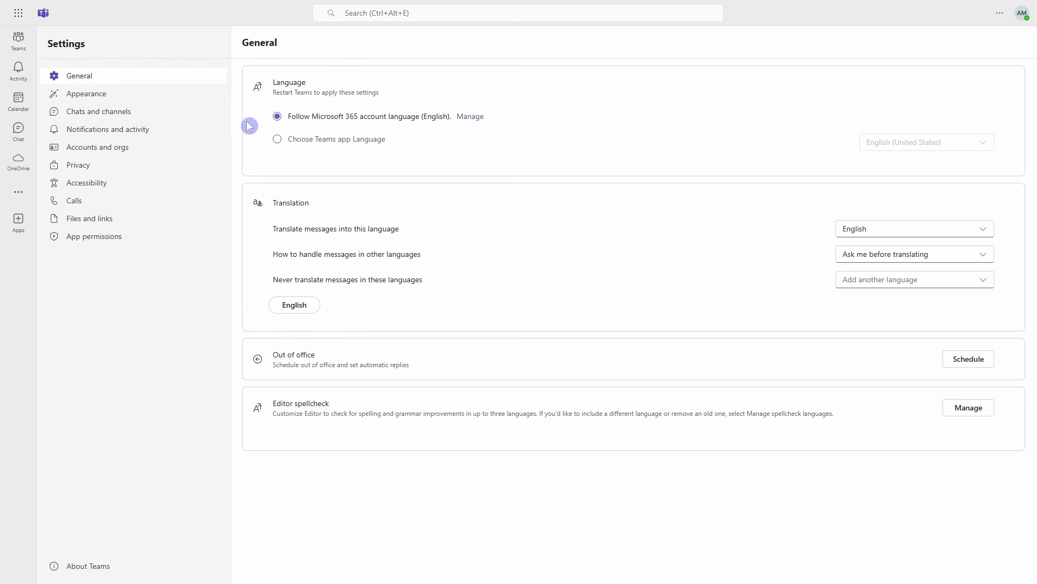
pyautogui.click(146, 119)
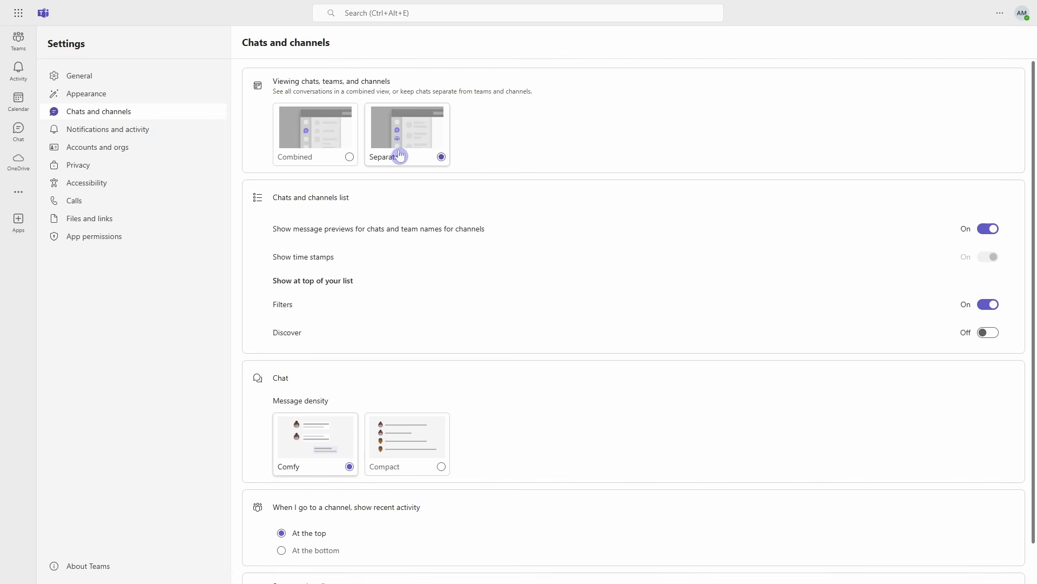
pyautogui.click(326, 142)
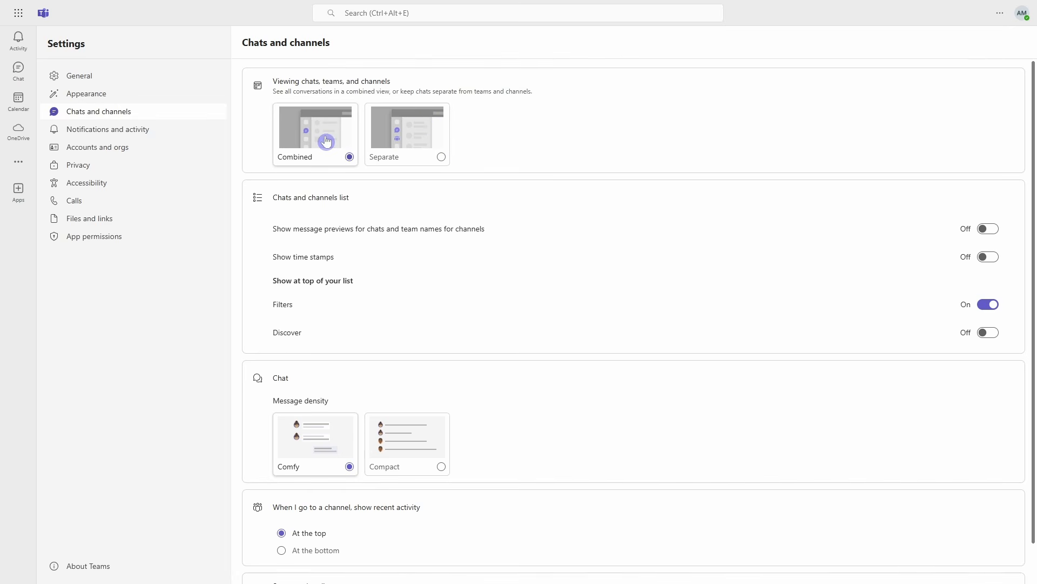
pyautogui.click(23, 73)
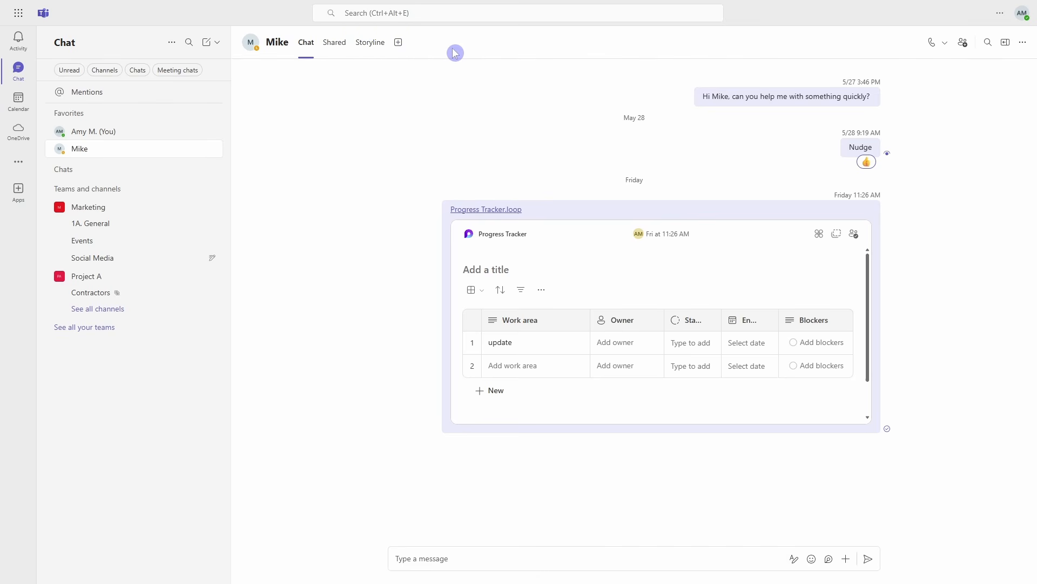
# - Search for "contract" and switch the files filter on and off in the suggested results
pyautogui.hotkey('ctrl', 'alt', 'e')
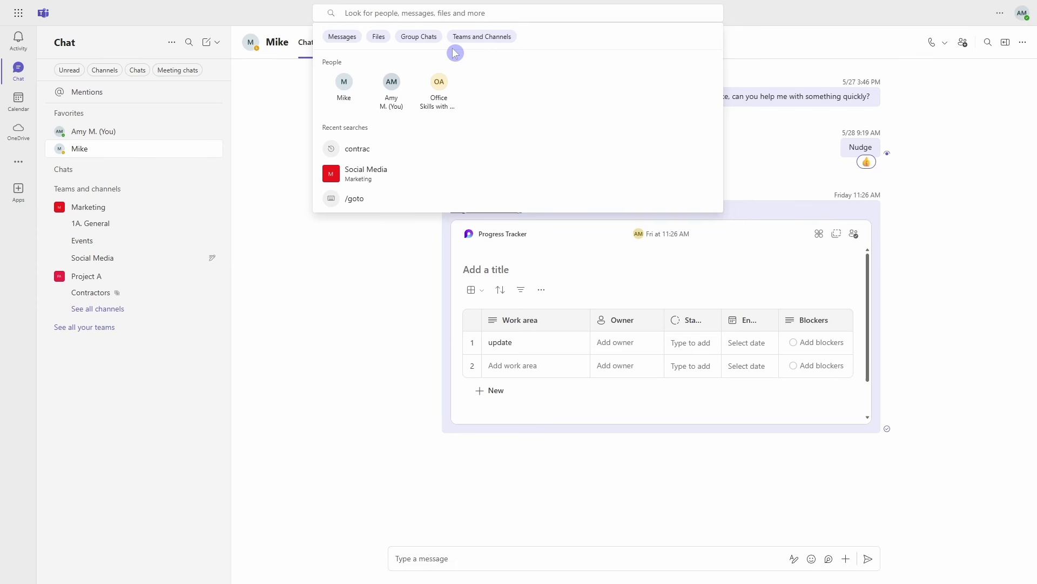
pyautogui.write('contract')
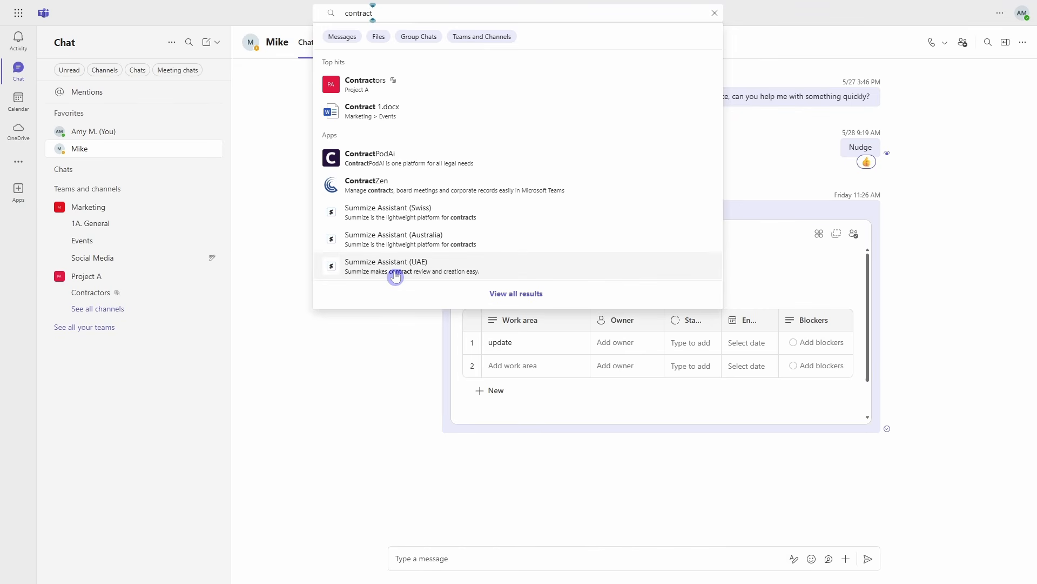
pyautogui.click(382, 38)
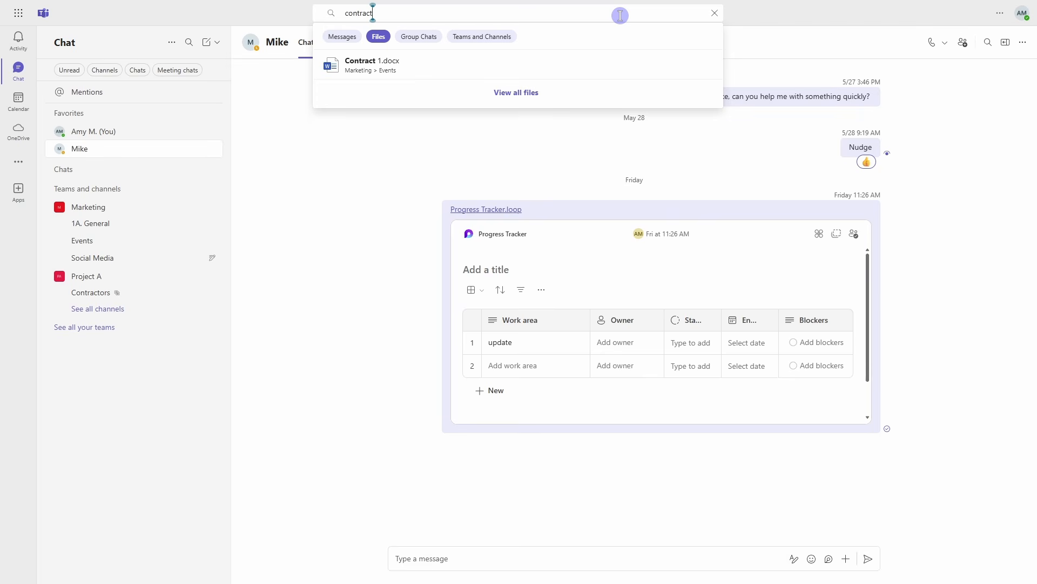
pyautogui.click(378, 37)
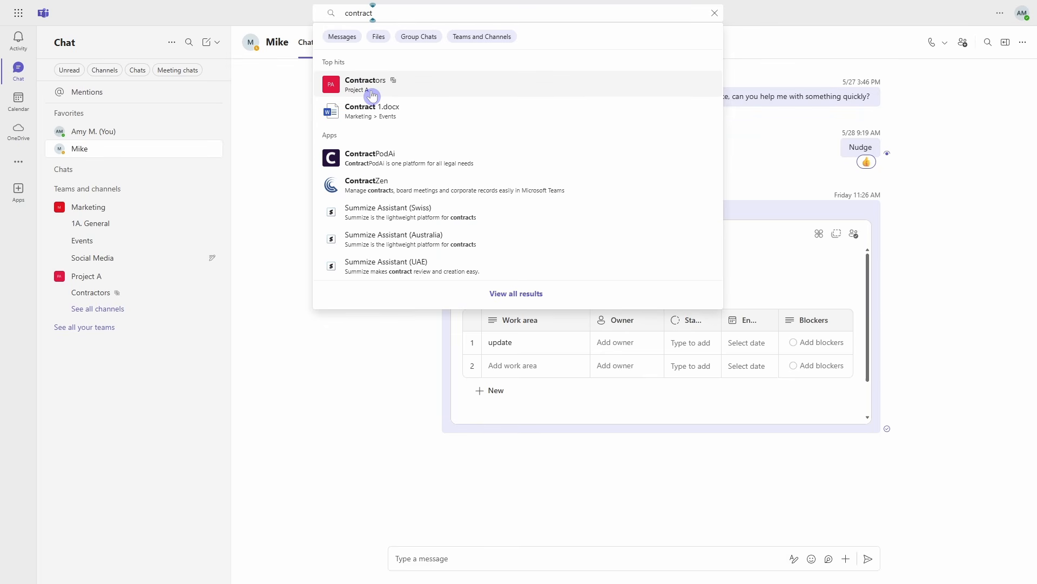
# - Show the full search results for "contract" and narrow them to files of type Word
pyautogui.press('Return')
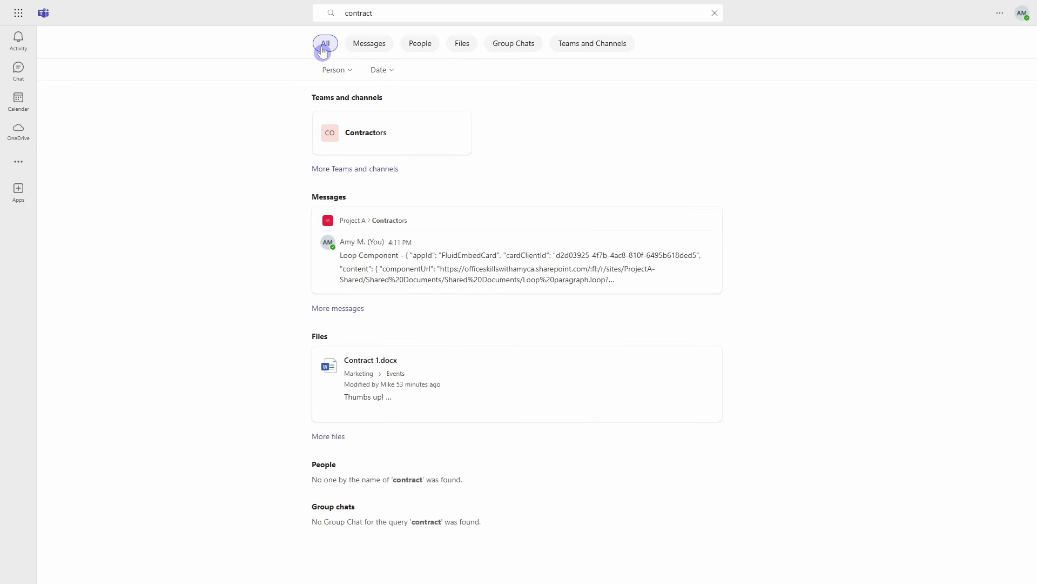
pyautogui.click(463, 44)
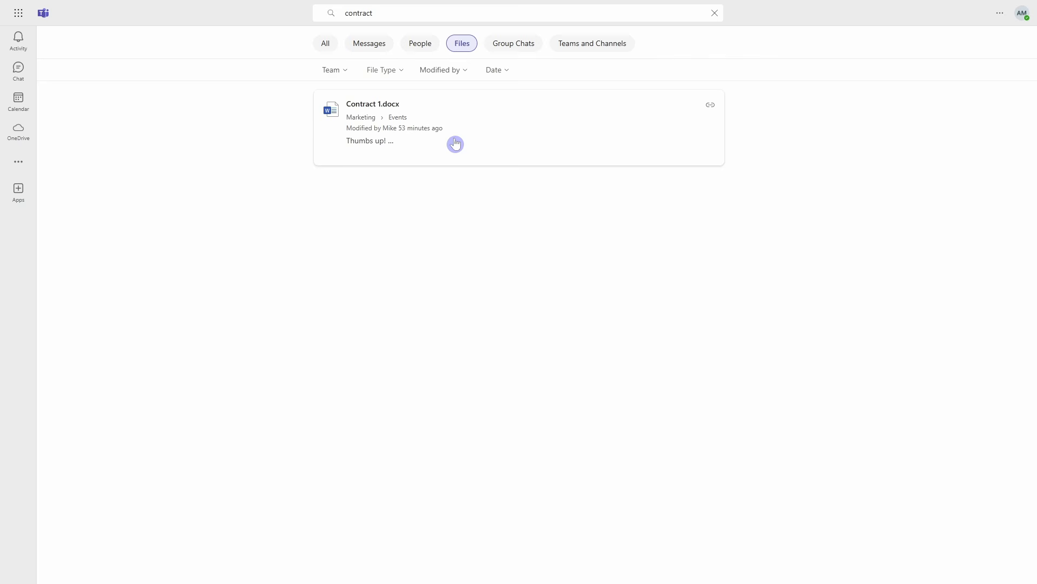
pyautogui.click(395, 74)
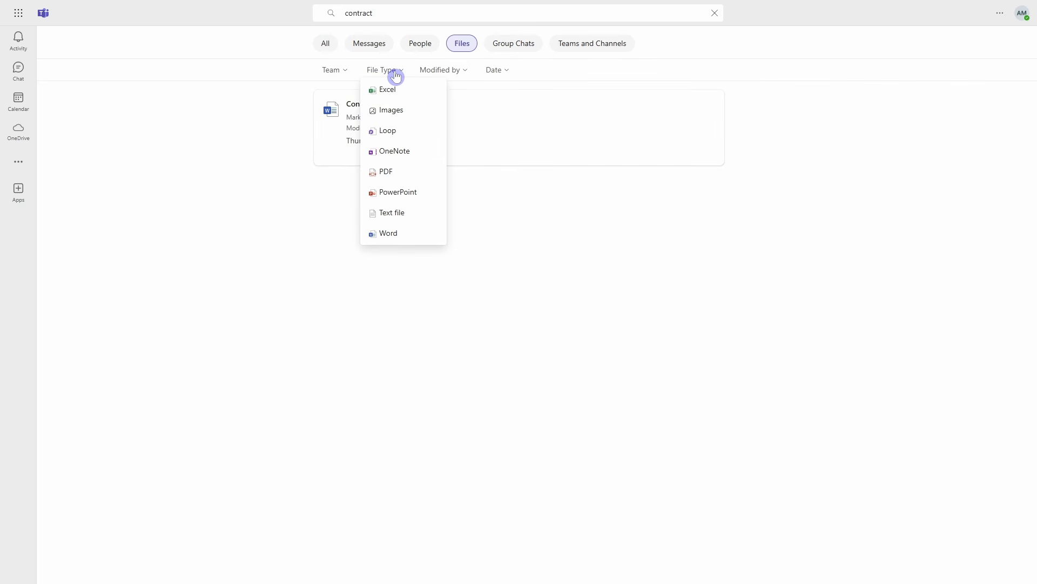
pyautogui.click(410, 233)
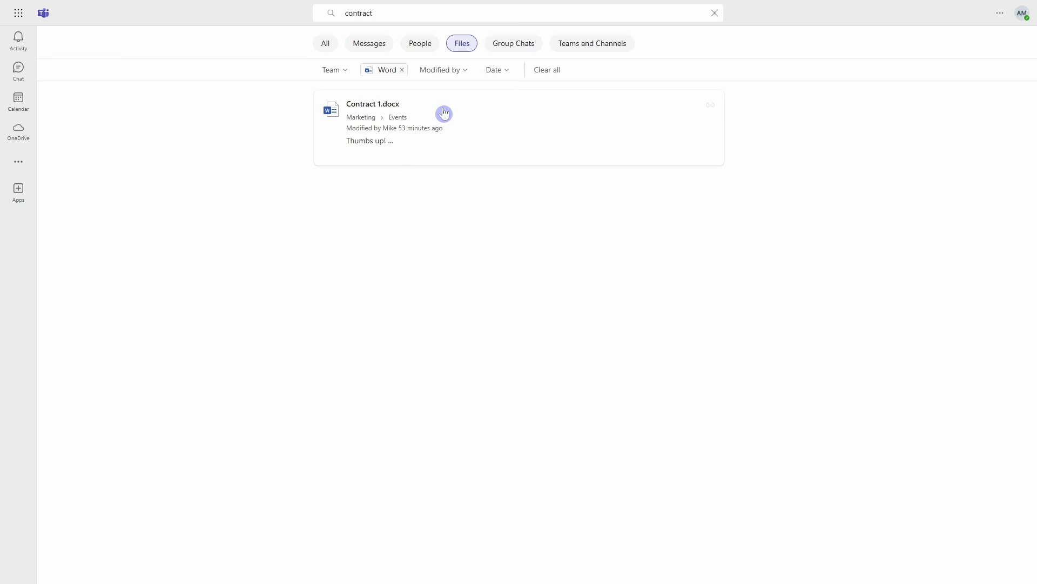
# - Clear the search text and use the /goto command with "event" to go to the Events channel
pyautogui.hotkey('ctrl', 'e')
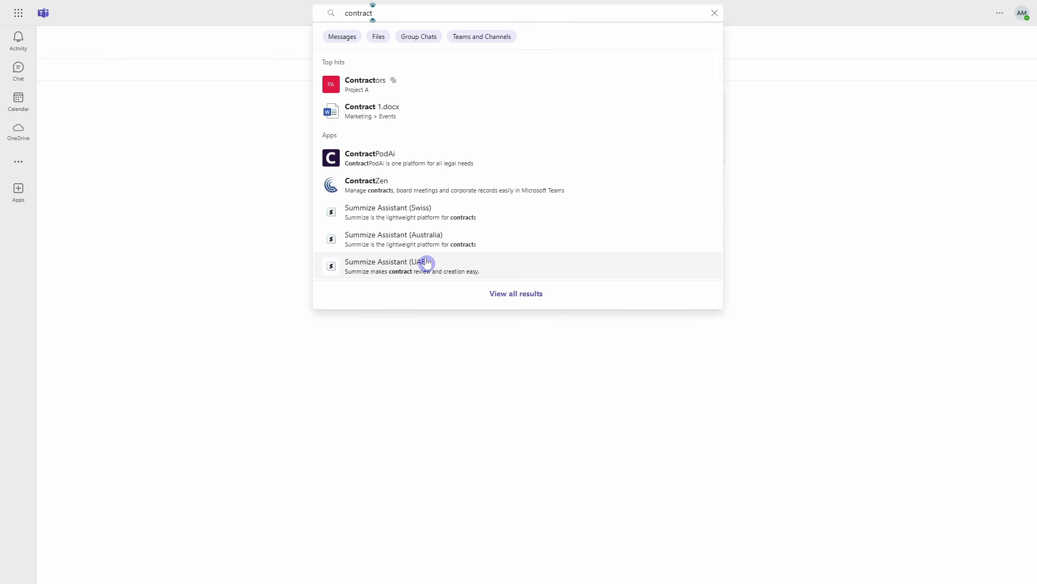
pyautogui.press('BackSpace')
pyautogui.press('BackSpace')
pyautogui.press('BackSpace')
pyautogui.press('BackSpace')
pyautogui.press('BackSpace')
pyautogui.press('BackSpace')
pyautogui.press('BackSpace')
pyautogui.press('BackSpace')
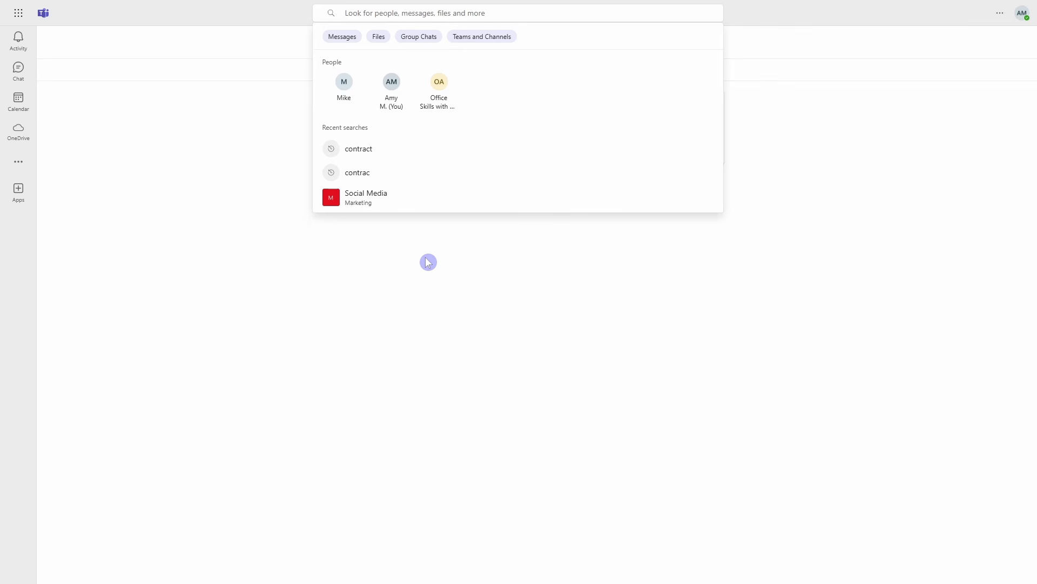
pyautogui.write('/')
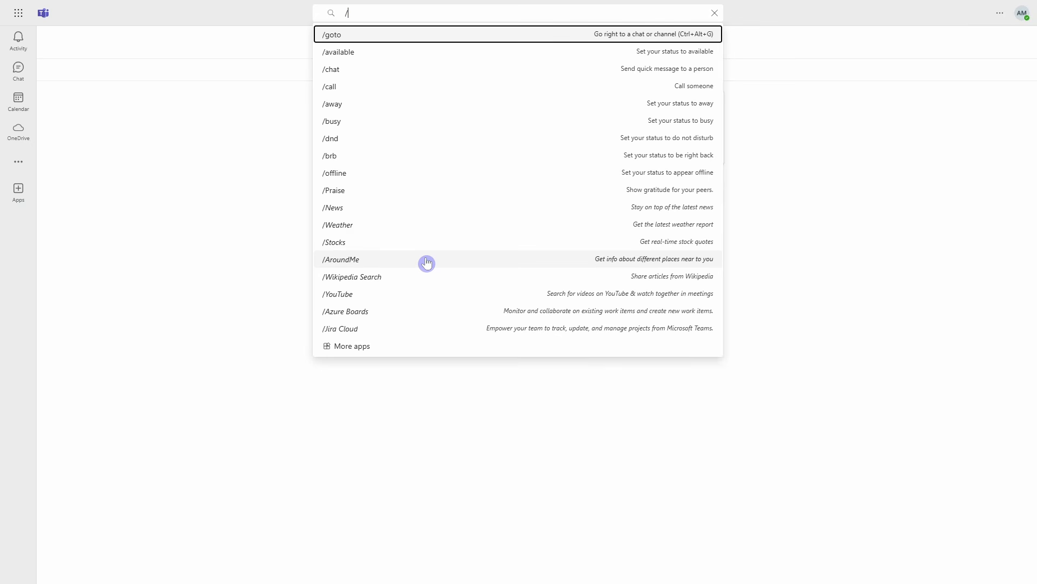
pyautogui.press('Return')
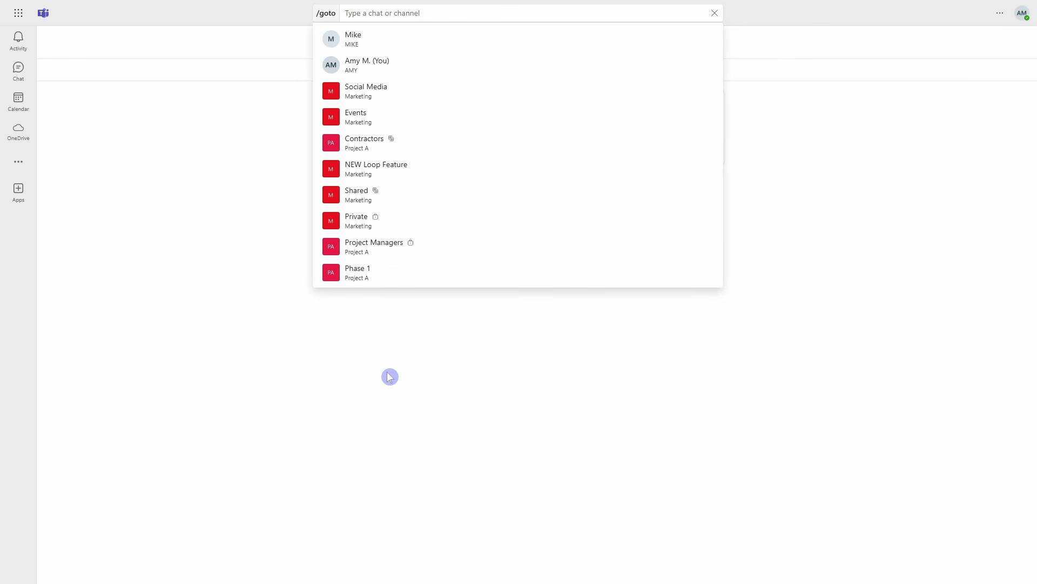
pyautogui.write('event')
pyautogui.press('Return')
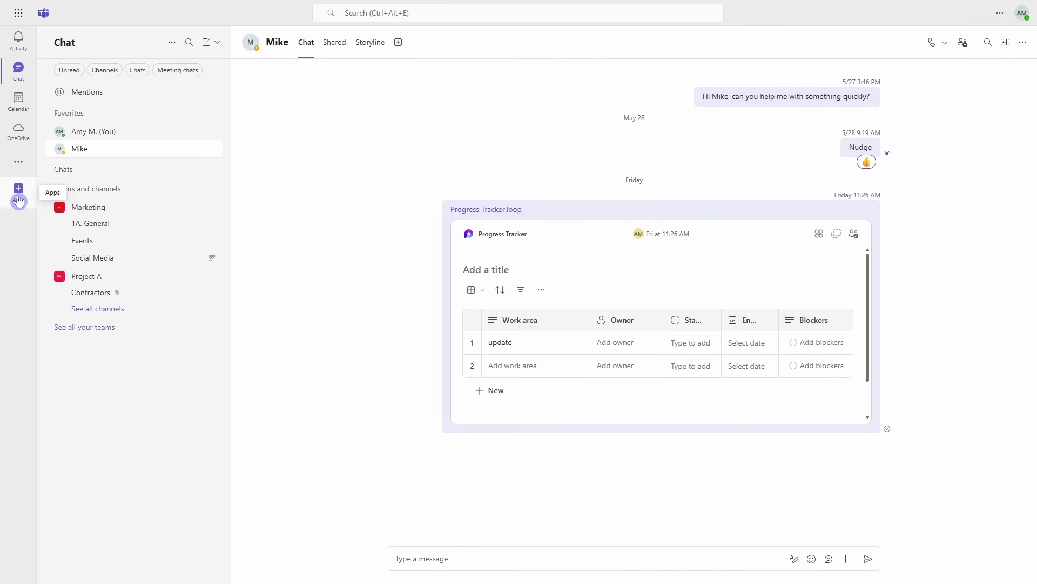
# - Move Chat above Activity in the app bar, view OneDrive, and open Planner from the additional apps
pyautogui.moveTo(18, 68); pyautogui.dragTo(24, 40)
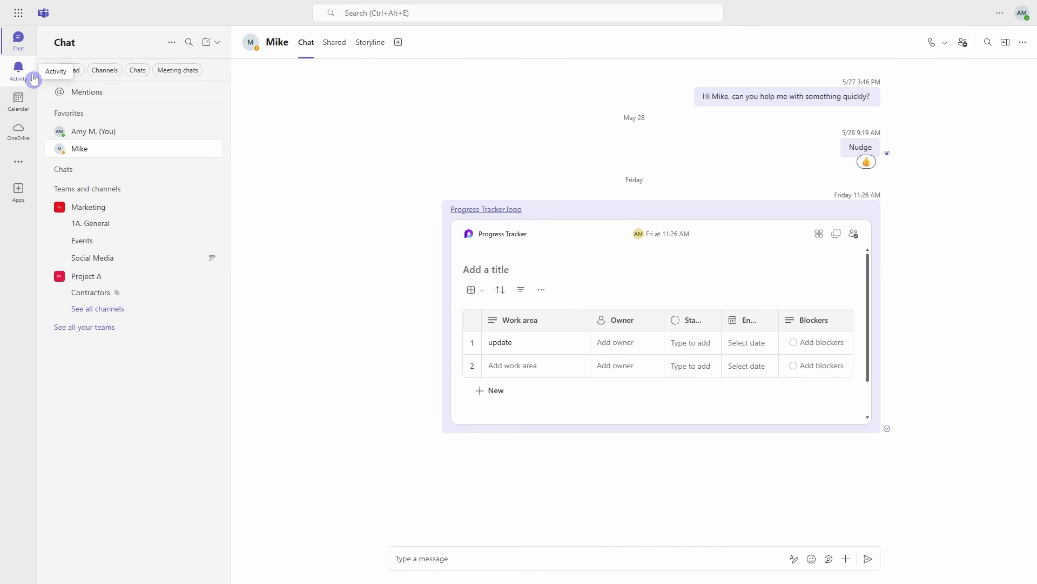
pyautogui.click(32, 137)
pyautogui.click(25, 166)
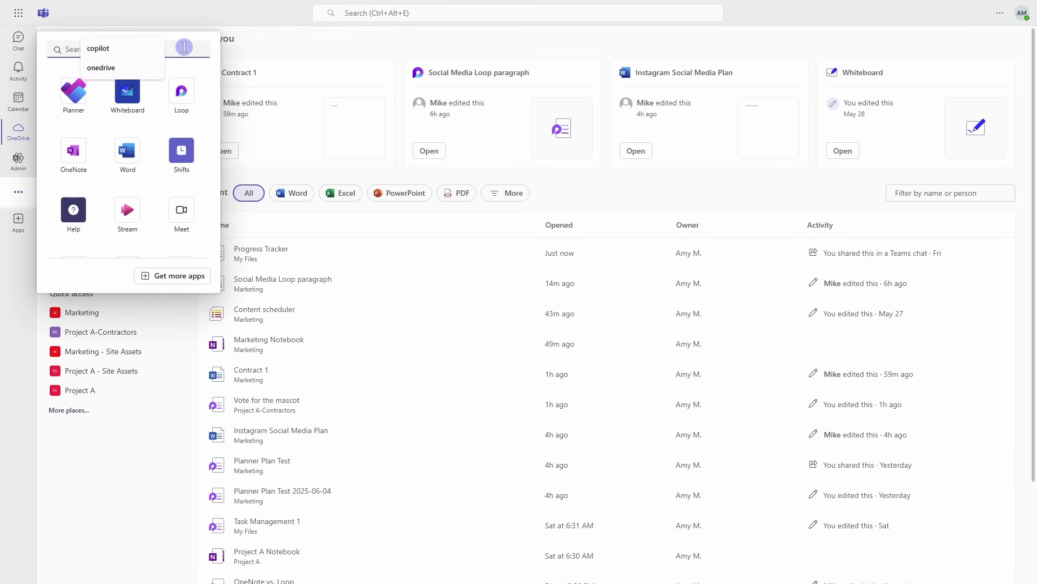
pyautogui.click(78, 123)
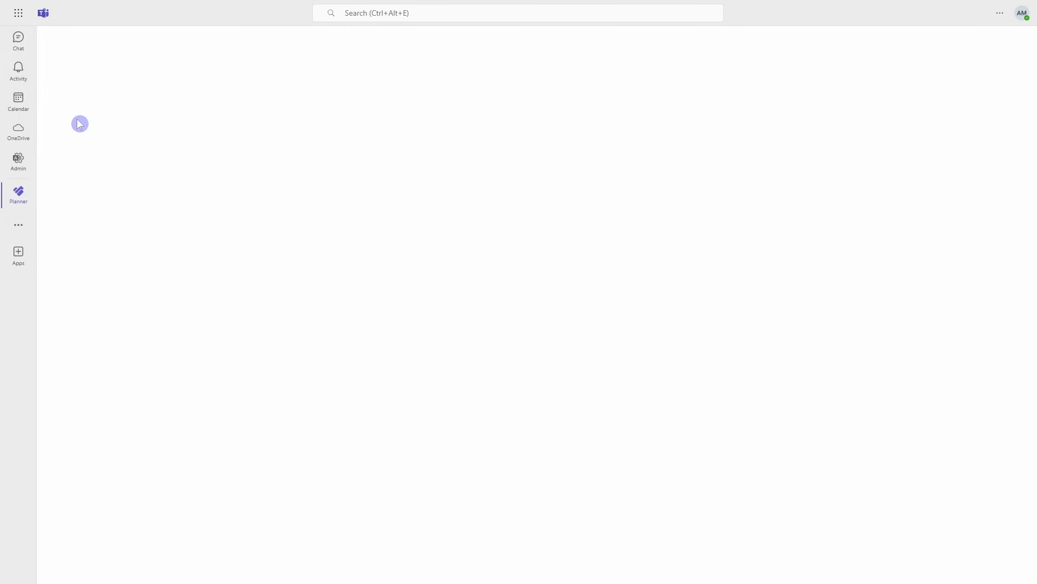